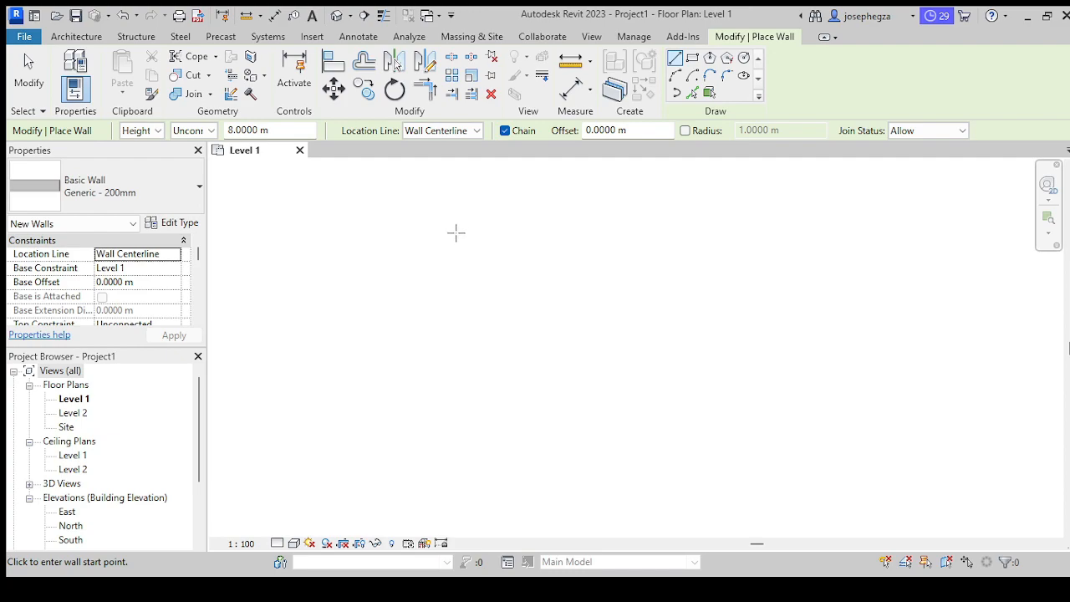
Step: Draw a vertical Generic - 200mm wall about 2.2 m long on the Level 1 floor plan
{"action": "left_click", "coordinate": [452, 214]}
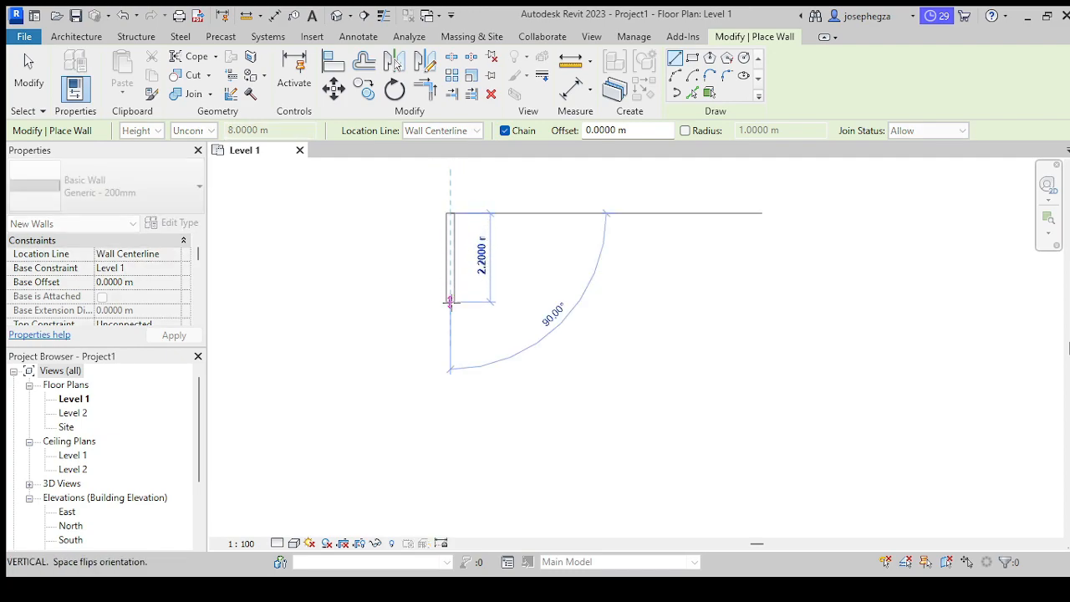
{"action": "left_click", "coordinate": [450, 302]}
{"action": "key", "text": "Escape"}
{"action": "key", "text": "Escape"}
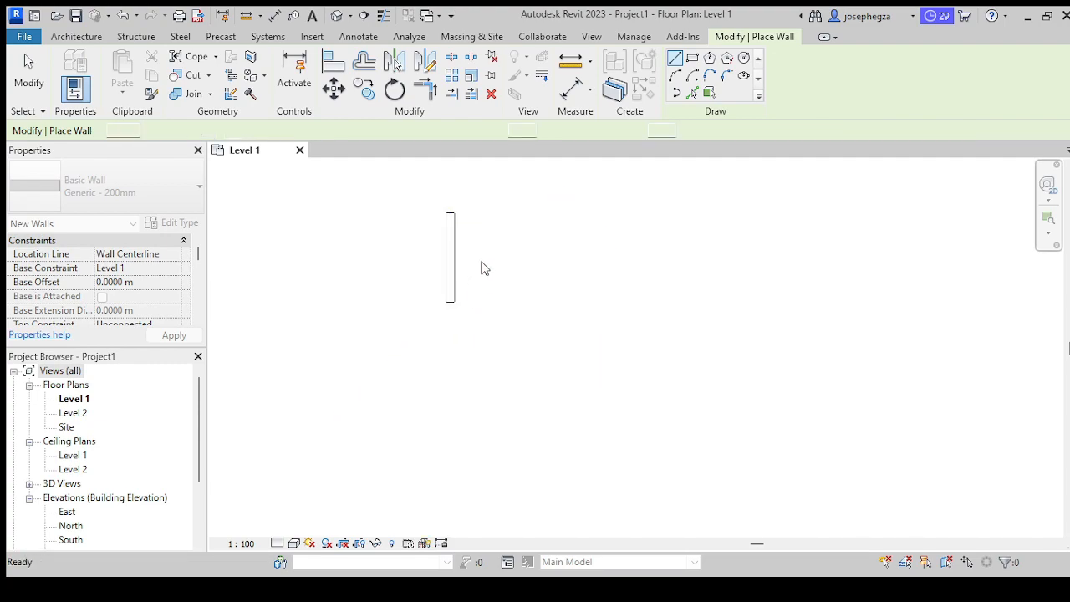
{"action": "scroll", "coordinate": [472, 242], "scroll_direction": "up", "scroll_amount": 1}
{"action": "middle_click_drag", "start_coordinate": [466, 232], "coordinate": [519, 294]}
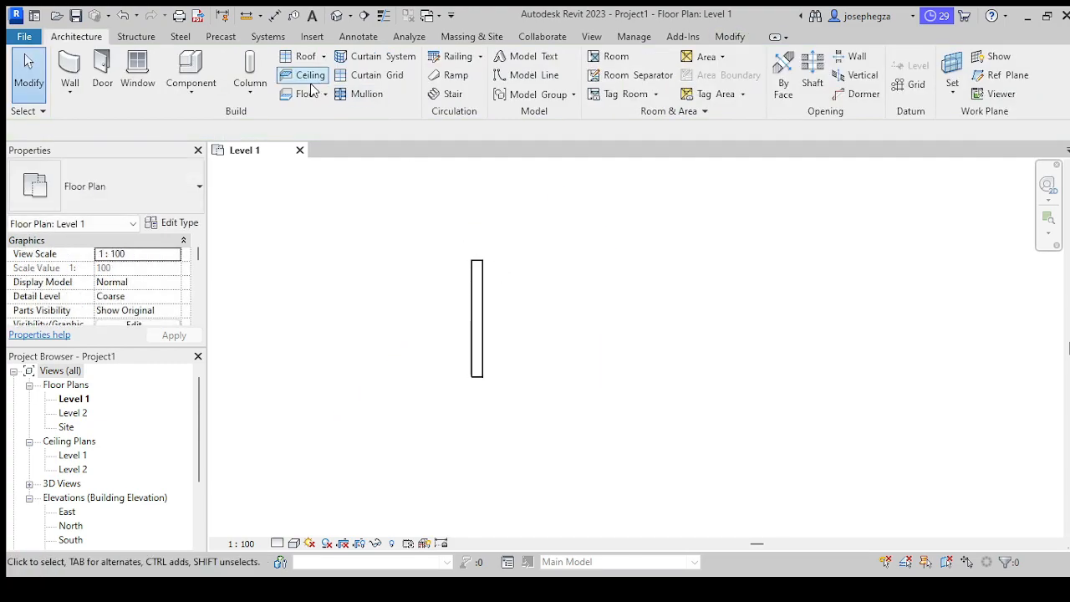
{"action": "left_click", "coordinate": [483, 288]}
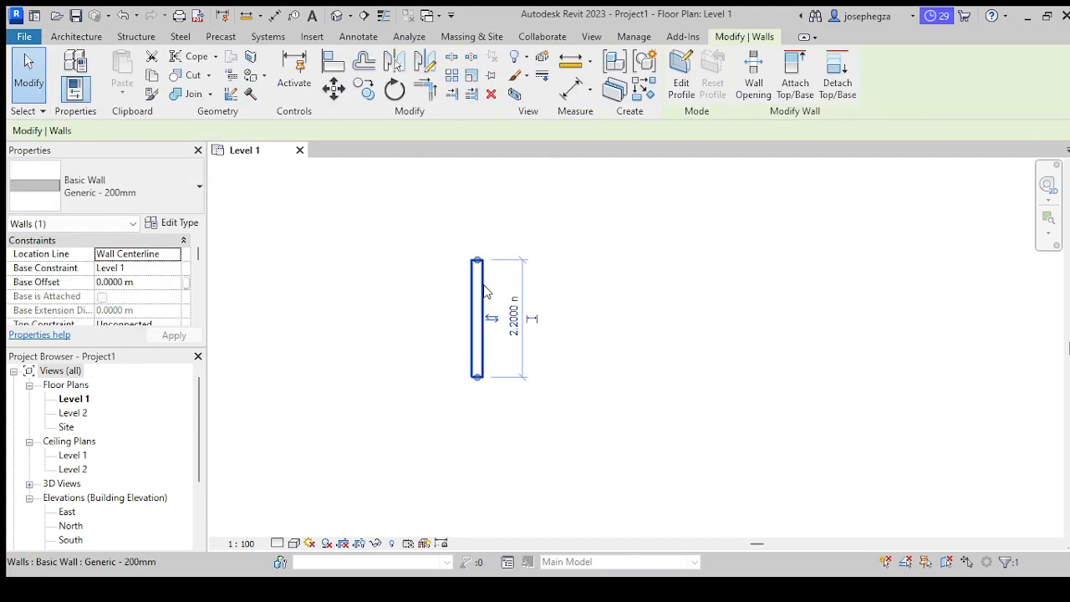
{"action": "left_click", "coordinate": [630, 214]}
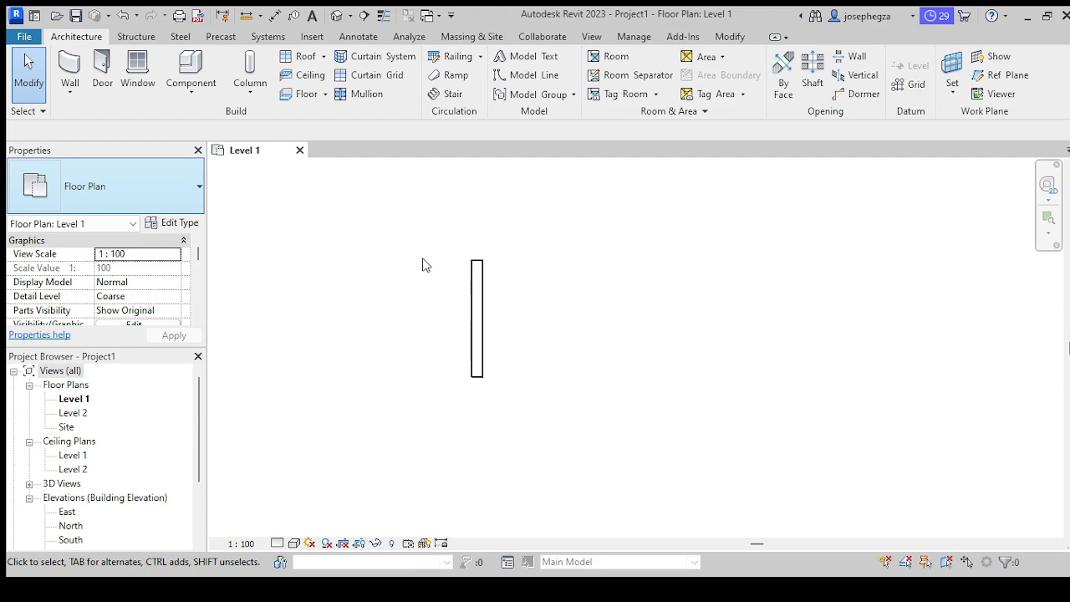
{"action": "left_click", "coordinate": [486, 274]}
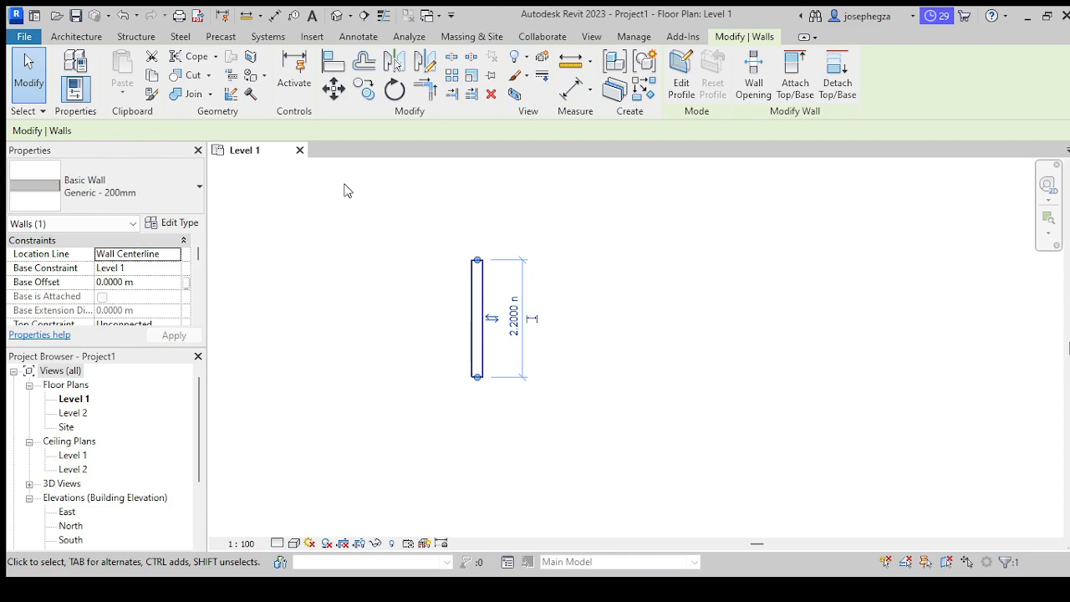
{"action": "left_click", "coordinate": [570, 238]}
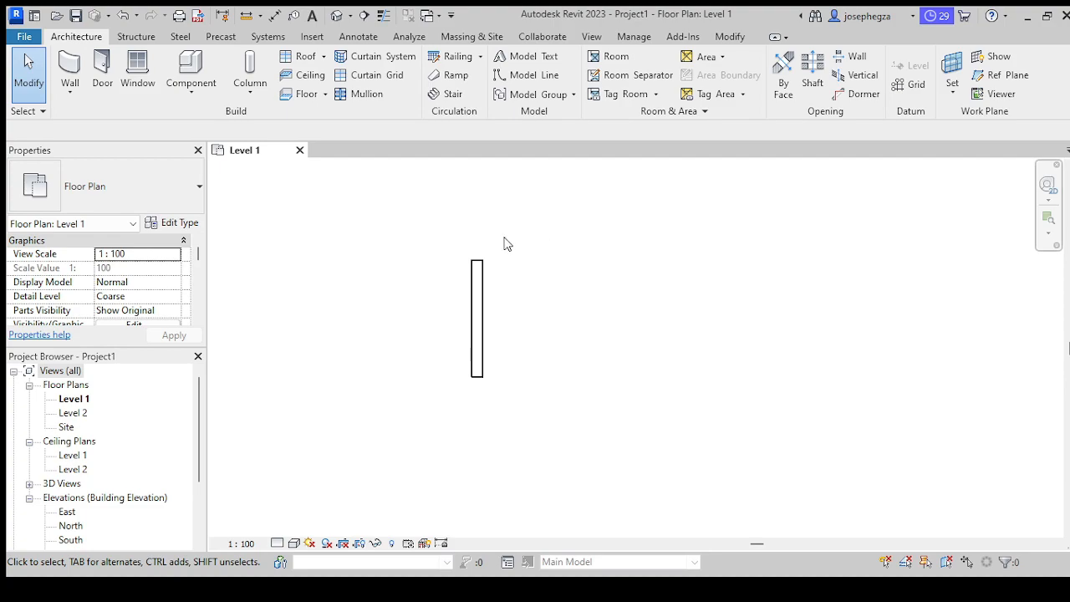
Step: Draw a separate horizontal wall about 2.8 m long, just above the vertical wall and extending right from it
{"action": "key", "text": "w"}
{"action": "key", "text": "a"}
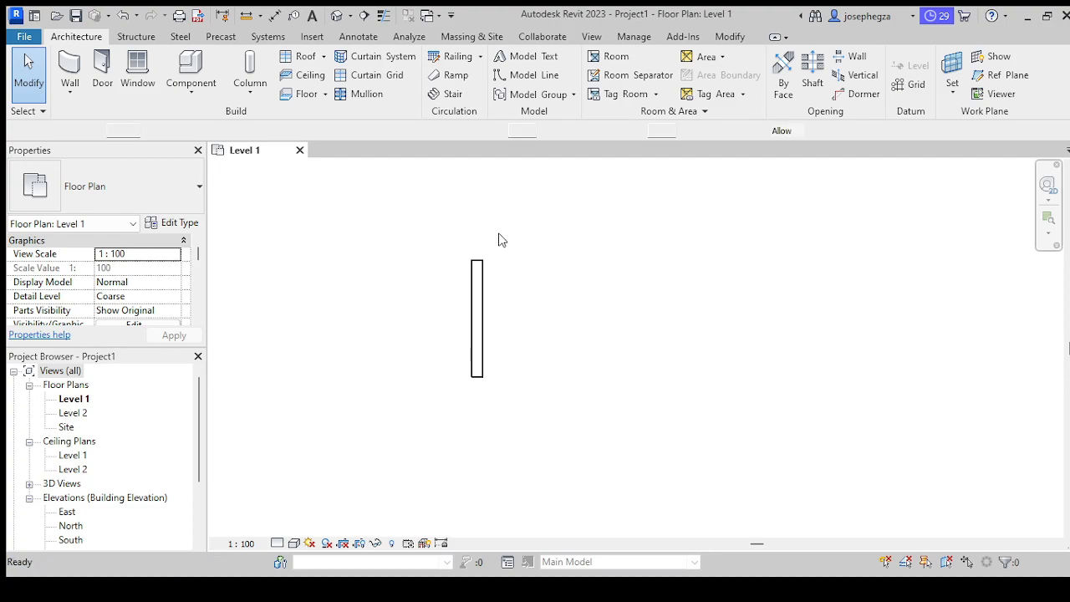
{"action": "left_click", "coordinate": [477, 239]}
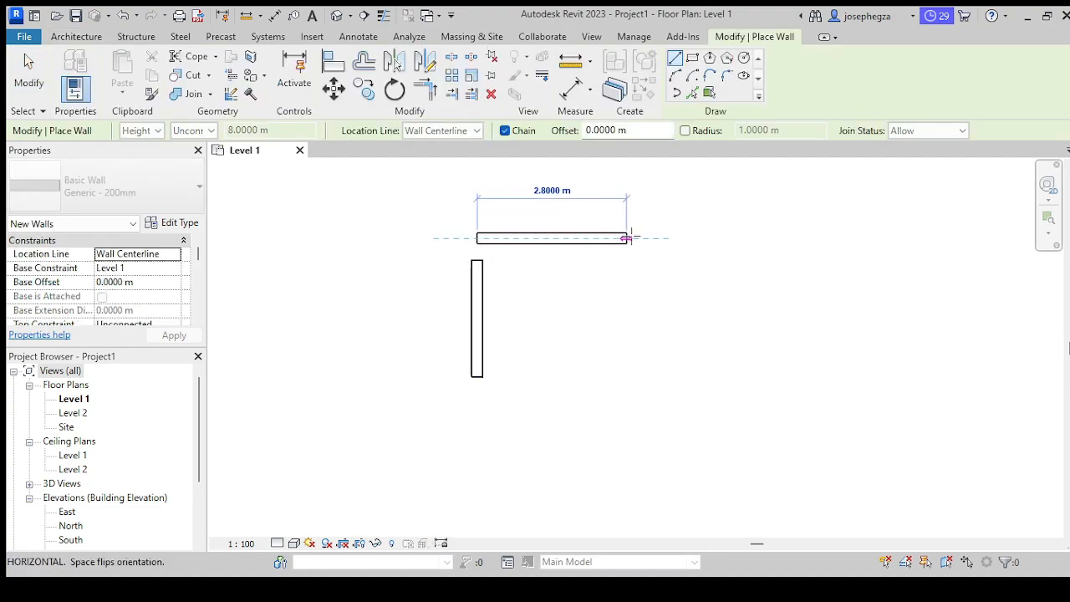
{"action": "left_click", "coordinate": [631, 238]}
{"action": "key", "text": "Escape"}
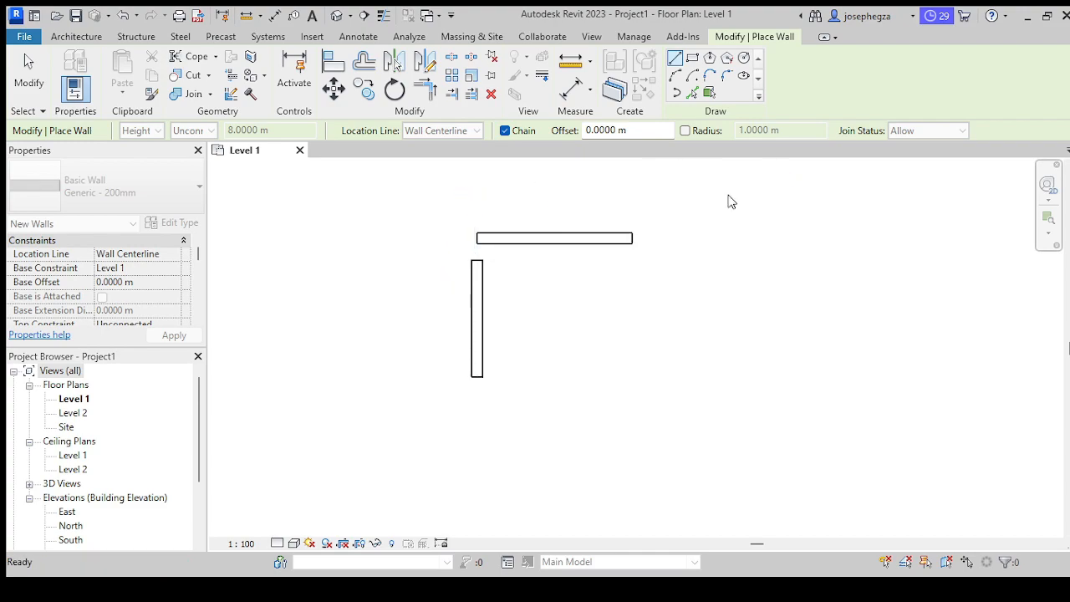
{"action": "key", "text": "Escape"}
{"action": "scroll", "coordinate": [512, 252], "scroll_direction": "up", "scroll_amount": 2}
{"action": "scroll", "coordinate": [494, 253], "scroll_direction": "up", "scroll_amount": 2}
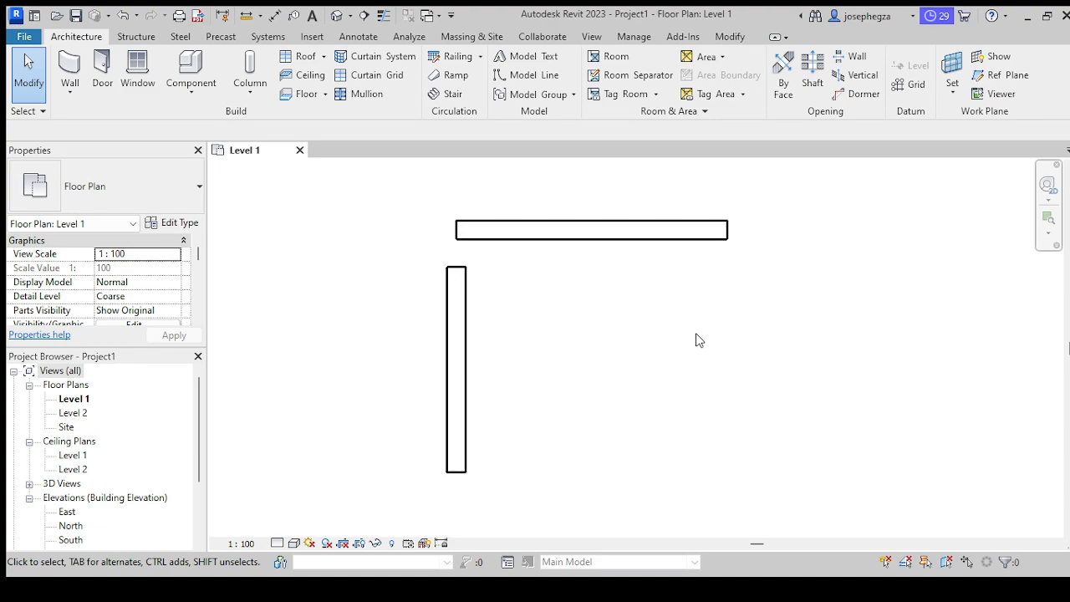
Step: Align the upper end of the vertical wall to the horizontal wall's centerline so the two walls form a corner
{"action": "key", "text": "a"}
{"action": "key", "text": "l"}
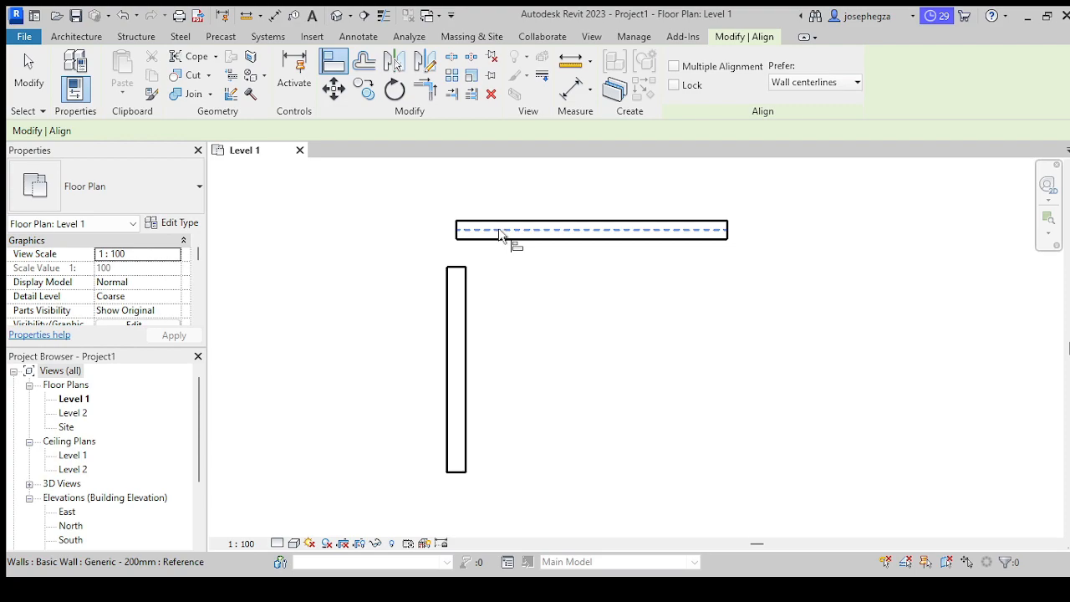
{"action": "left_click", "coordinate": [493, 236]}
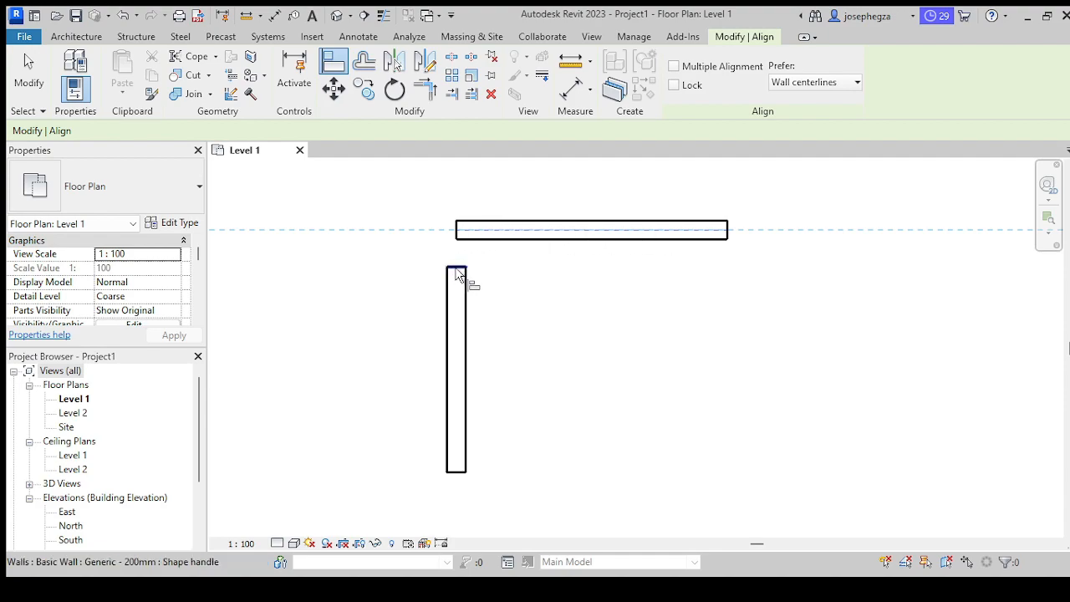
{"action": "scroll", "coordinate": [458, 275], "scroll_direction": "up", "scroll_amount": 3}
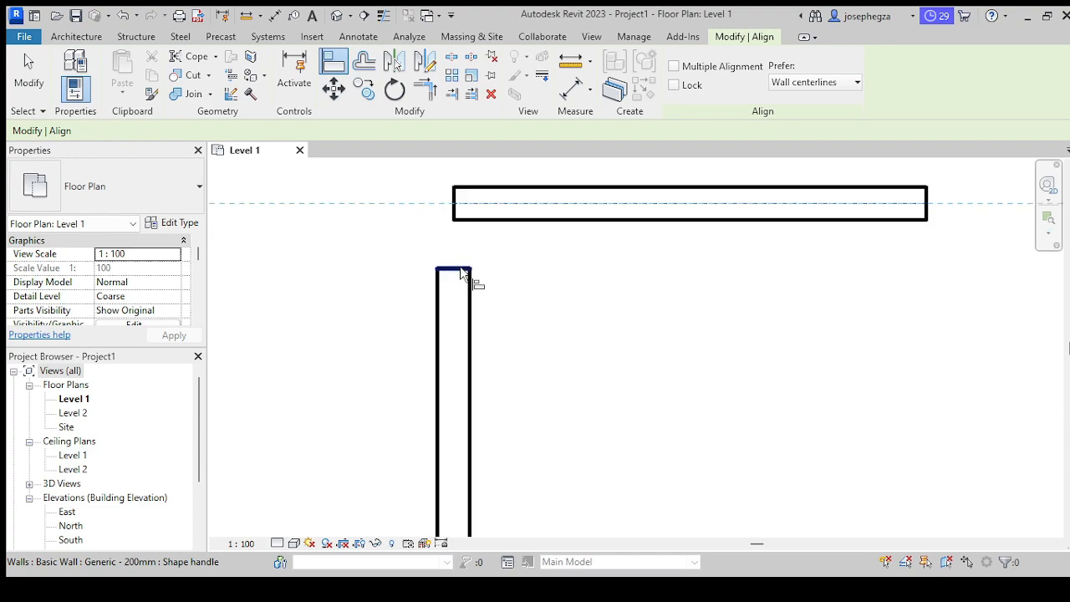
{"action": "scroll", "coordinate": [461, 271], "scroll_direction": "down", "scroll_amount": 3}
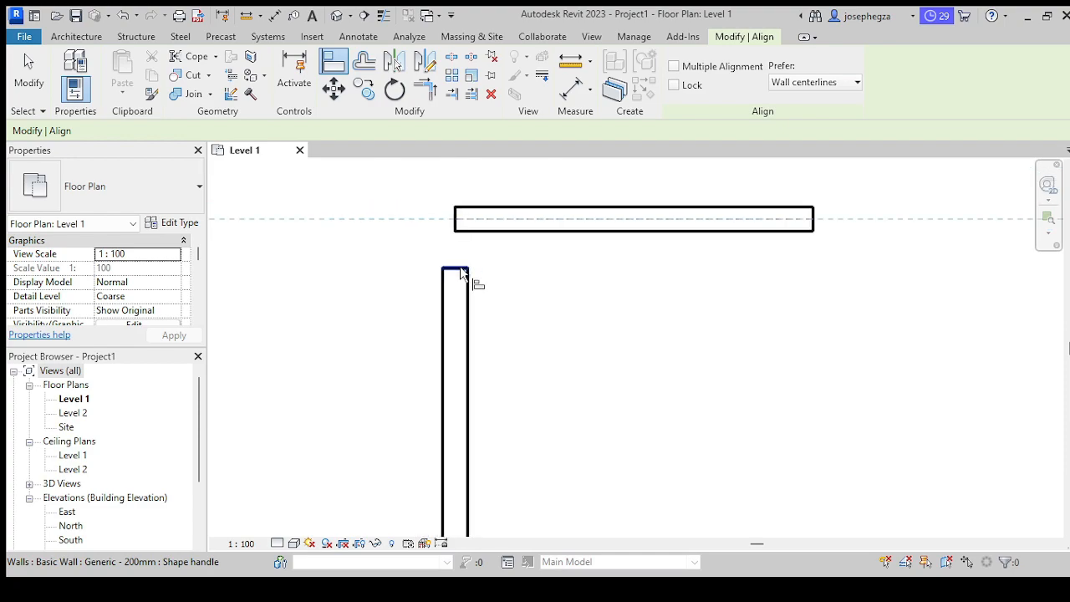
{"action": "left_click", "coordinate": [461, 272]}
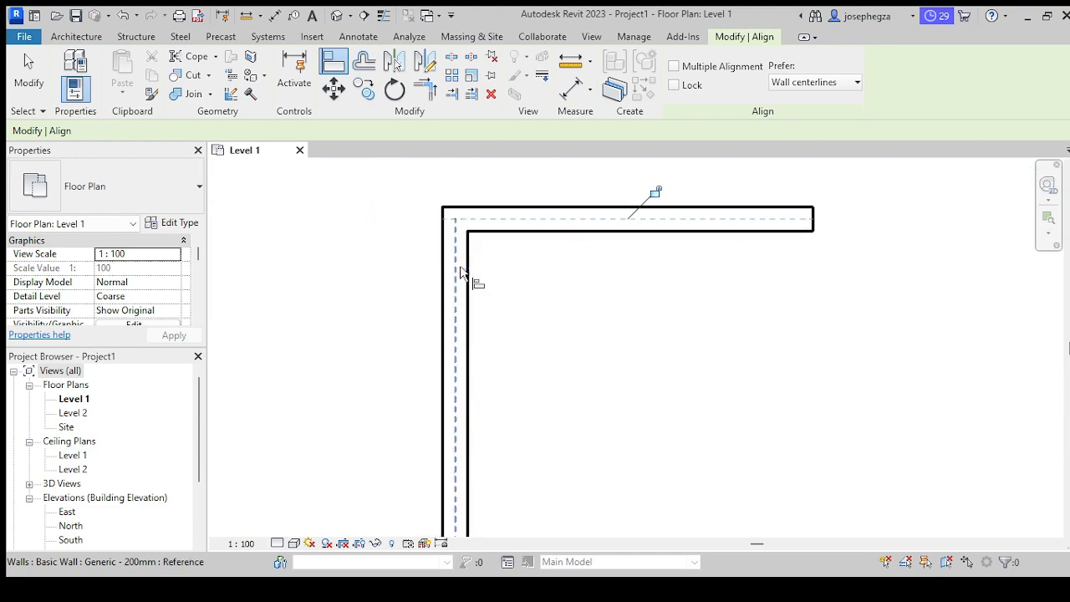
{"action": "scroll", "coordinate": [614, 326], "scroll_direction": "down", "scroll_amount": 1}
{"action": "middle_click_drag", "start_coordinate": [596, 319], "coordinate": [571, 327]}
{"action": "key", "text": "Escape"}
{"action": "key", "text": "Escape"}
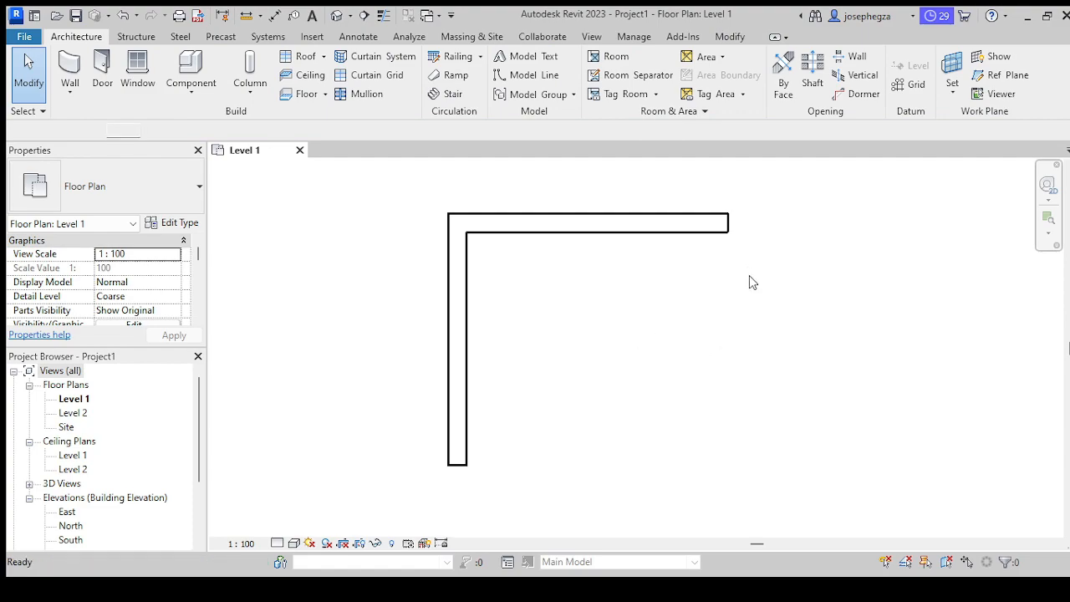
{"action": "key", "text": "w"}
{"action": "key", "text": "a"}
{"action": "left_click", "coordinate": [760, 238]}
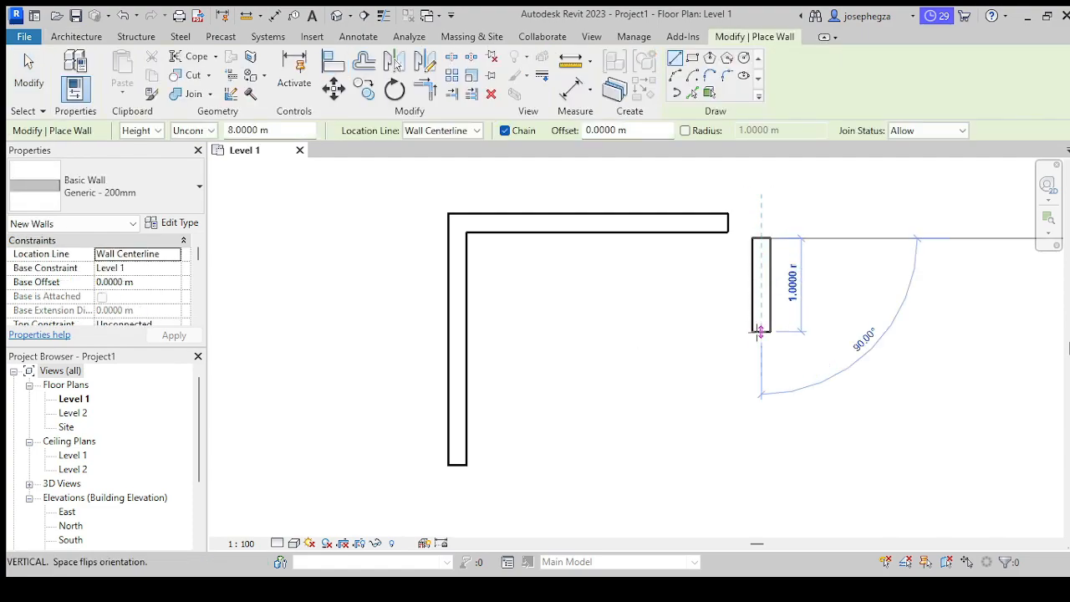
{"action": "key", "text": "Escape"}
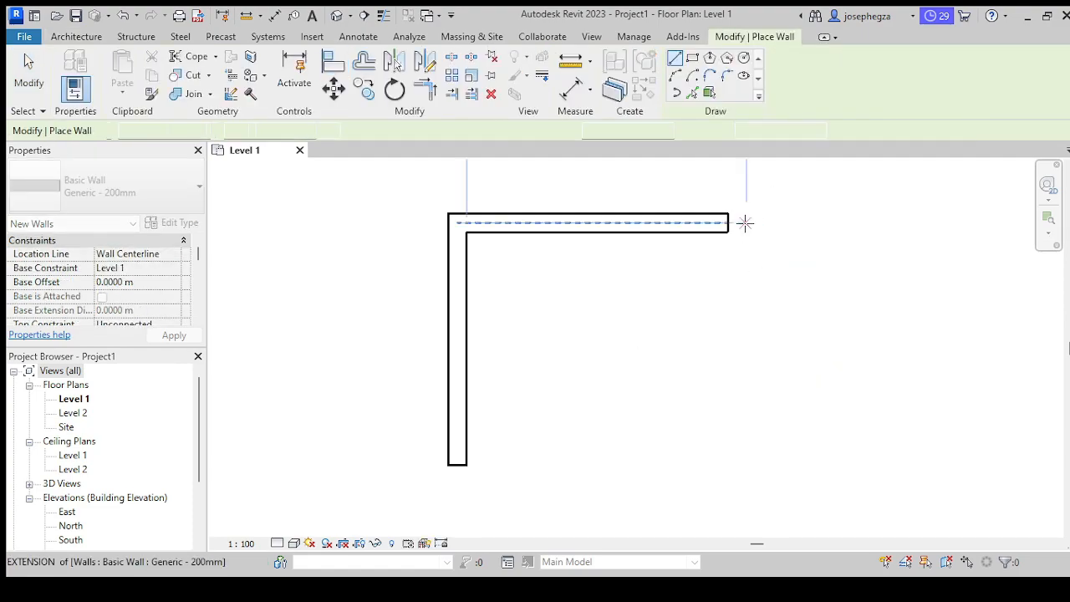
Step: Try a vertical wall running down from the horizontal wall's free end, and delete it
{"action": "left_click", "coordinate": [728, 222]}
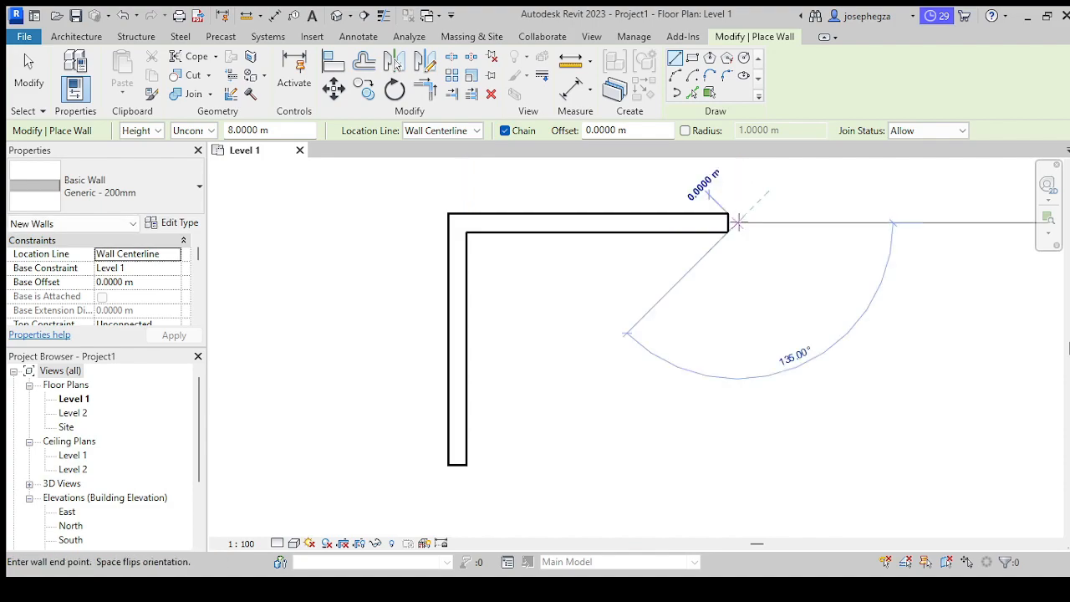
{"action": "left_click", "coordinate": [735, 475]}
{"action": "key", "text": "Escape"}
{"action": "key", "text": "Escape"}
{"action": "left_click", "coordinate": [737, 291]}
{"action": "key", "text": "Delete"}
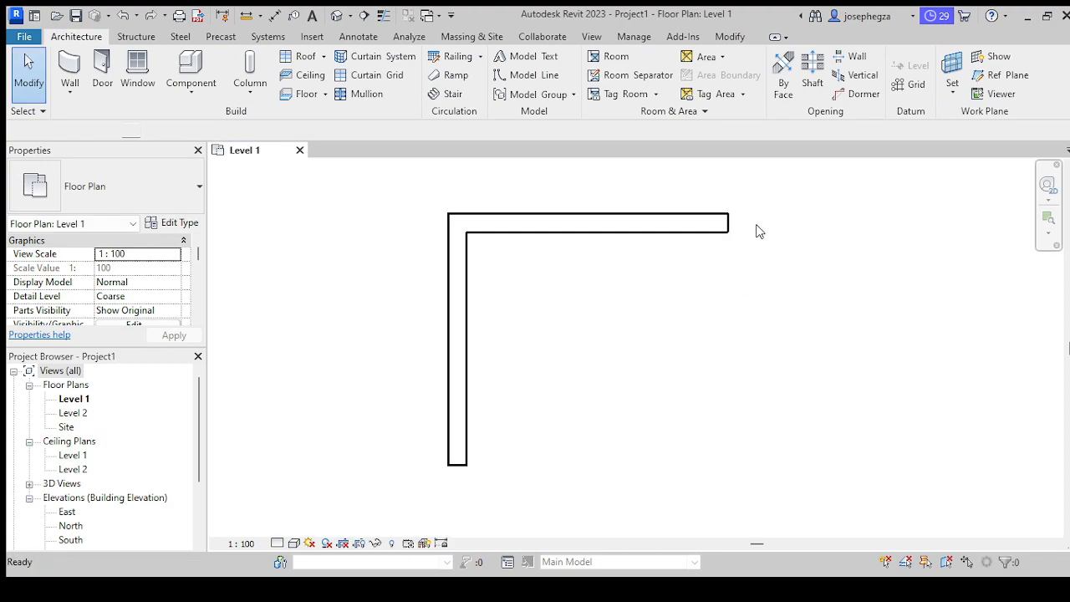
Step: Draw a vertical wall about 2.6 m long, slightly beyond the horizontal wall's free end and ending level with the first vertical wall
{"action": "key", "text": "w"}
{"action": "key", "text": "a"}
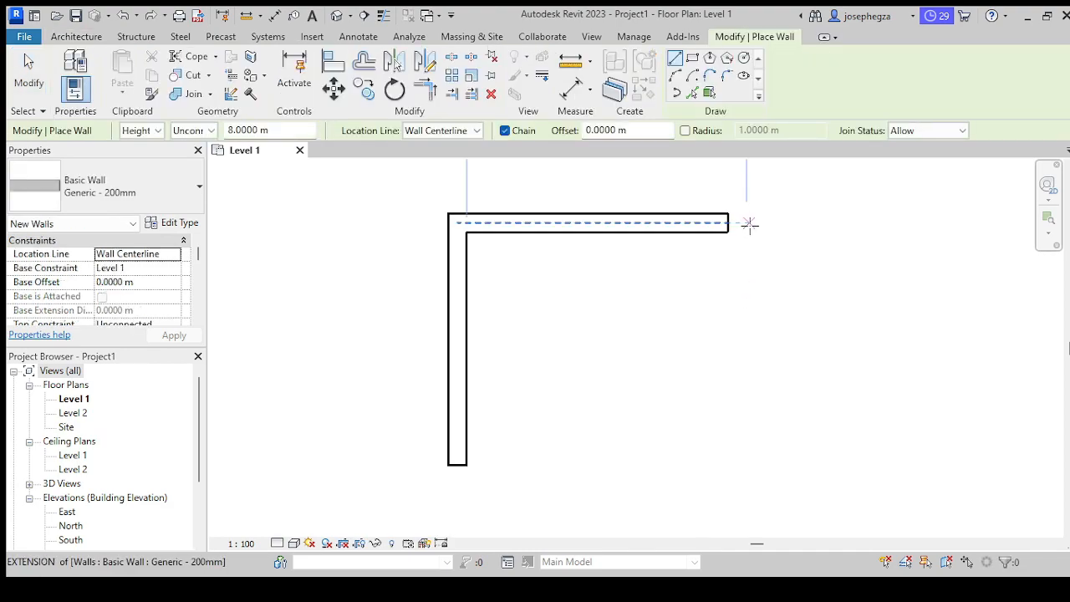
{"action": "left_click", "coordinate": [753, 225]}
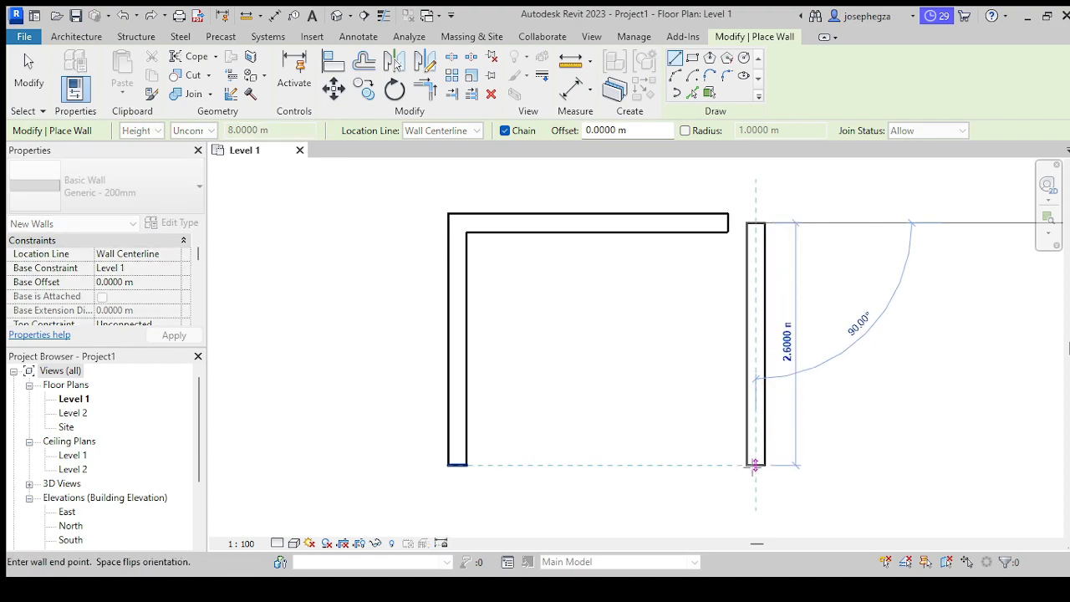
{"action": "left_click", "coordinate": [755, 464]}
{"action": "key", "text": "Escape"}
{"action": "key", "text": "Escape"}
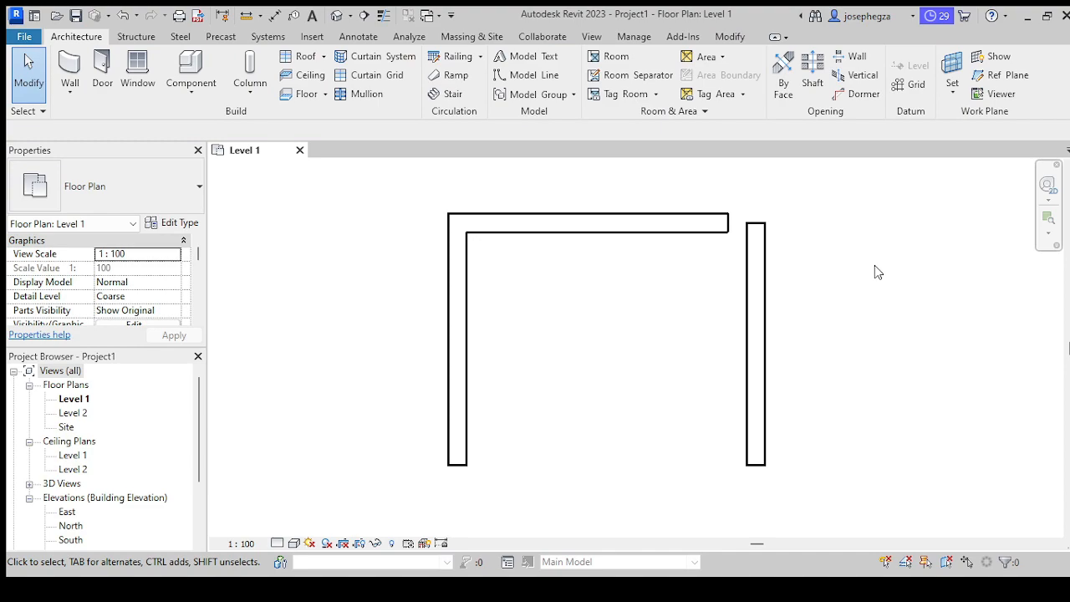
Step: Align the centerline of the new vertical wall to the horizontal wall's free end face to close the second corner
{"action": "key", "text": "a"}
{"action": "key", "text": "l"}
{"action": "left_click", "coordinate": [730, 231]}
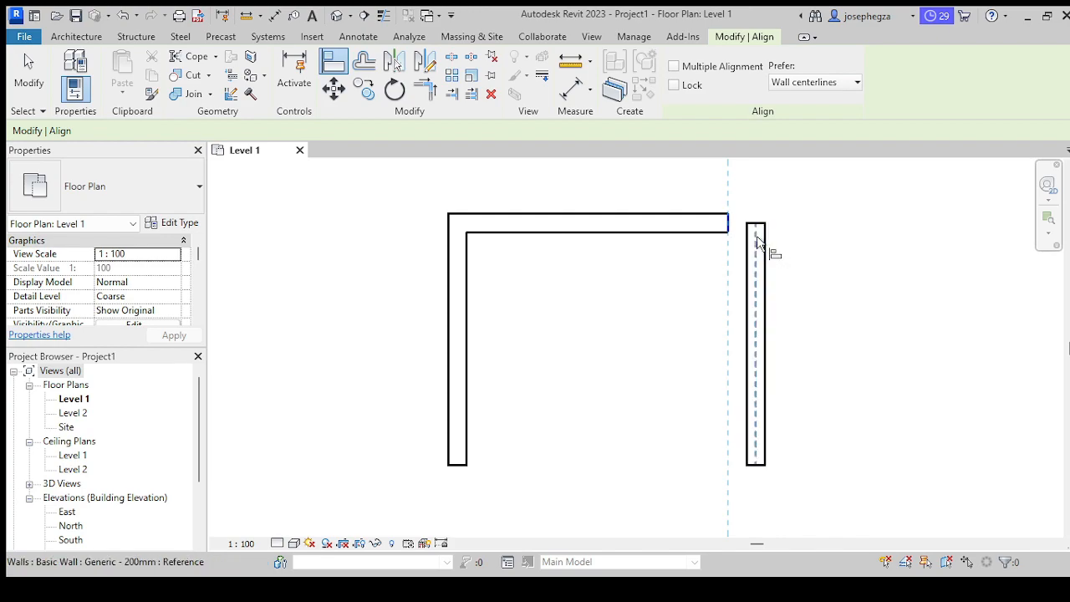
{"action": "left_click", "coordinate": [757, 241]}
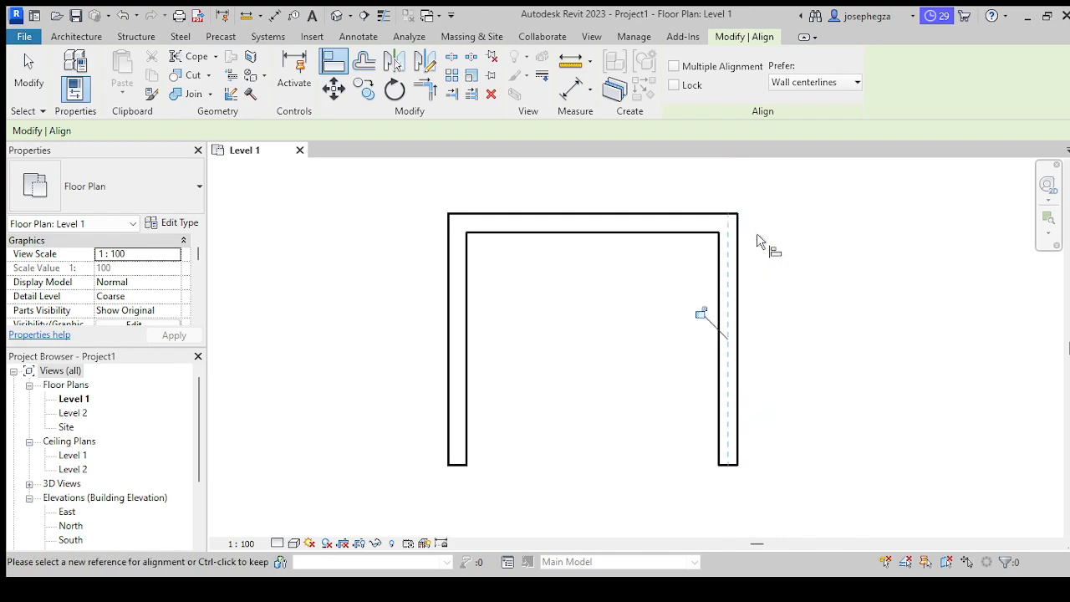
{"action": "key", "text": "Escape"}
{"action": "key", "text": "Escape"}
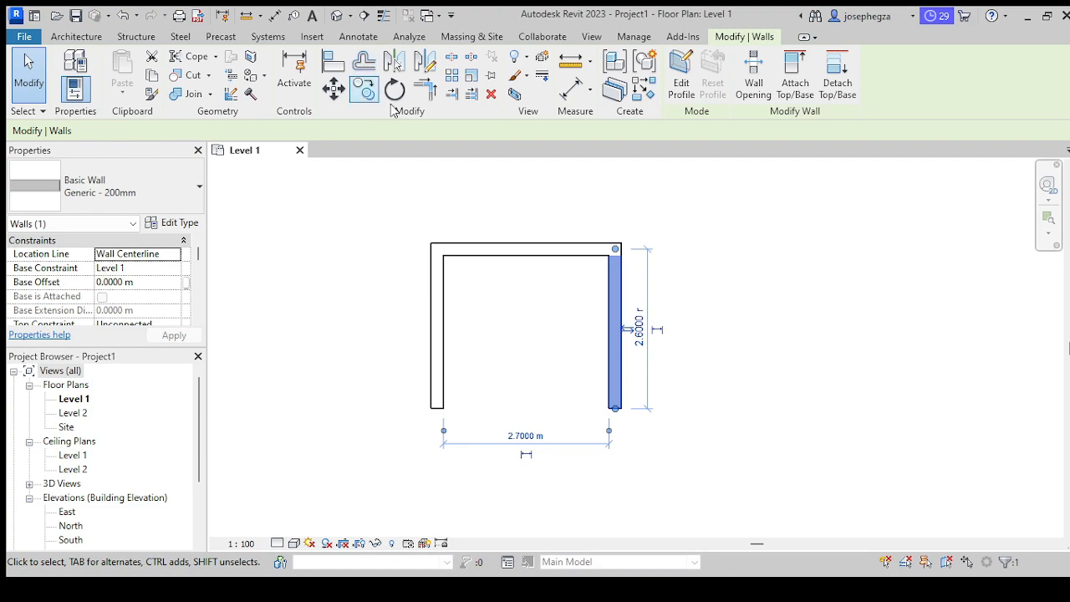
Step: Offset a copy of the right-hand vertical wall 1 m outward, using the Numerical option with Copy enabled
{"action": "left_click", "coordinate": [639, 203]}
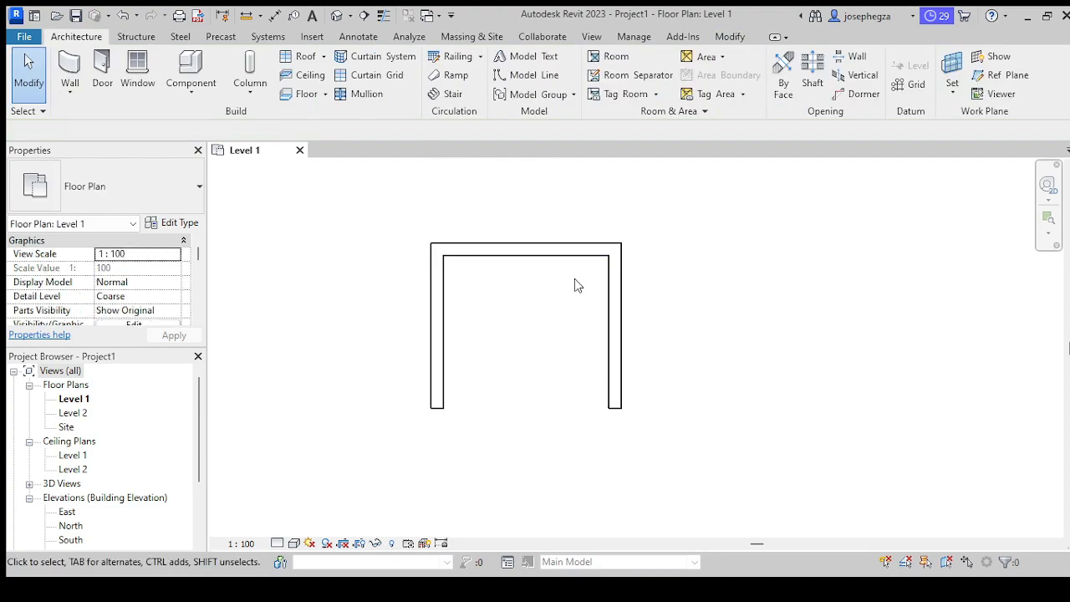
{"action": "left_click", "coordinate": [624, 287]}
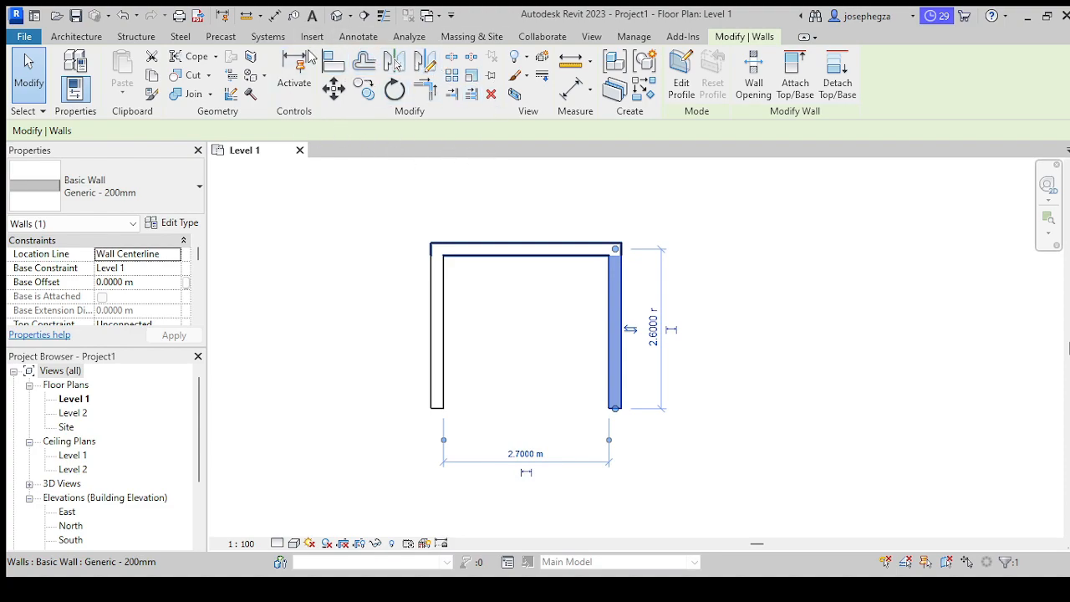
{"action": "left_click", "coordinate": [364, 61]}
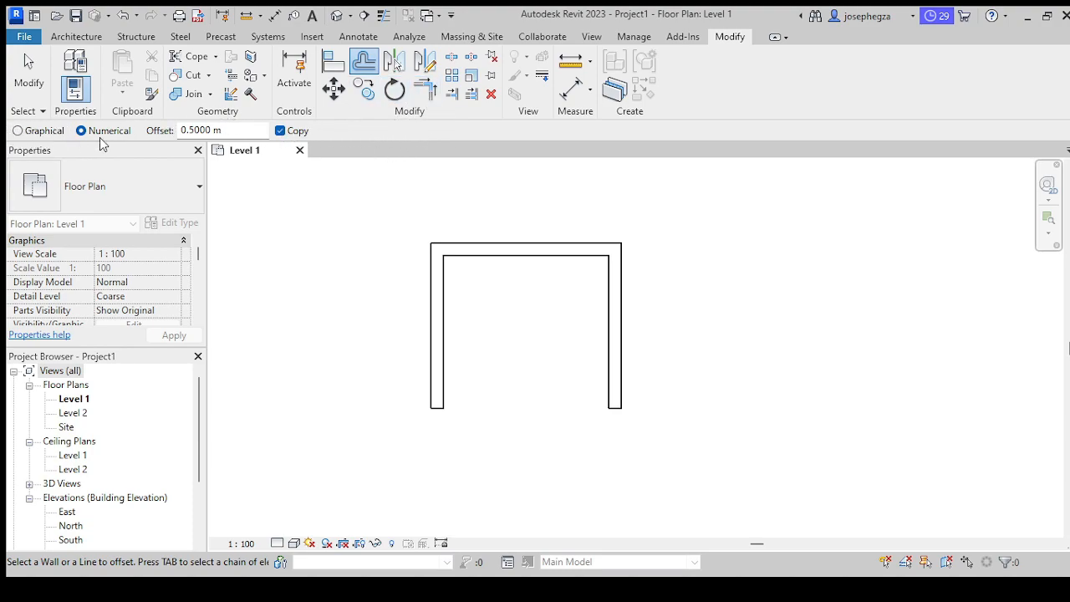
{"action": "left_click", "coordinate": [228, 131]}
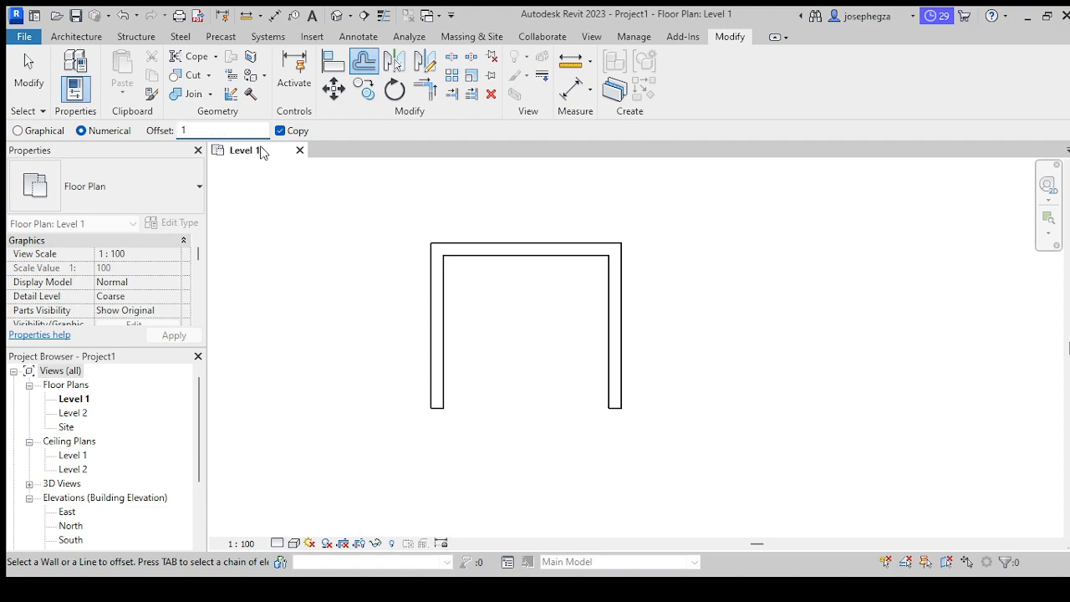
{"action": "key", "text": "Return"}
{"action": "left_click", "coordinate": [281, 131]}
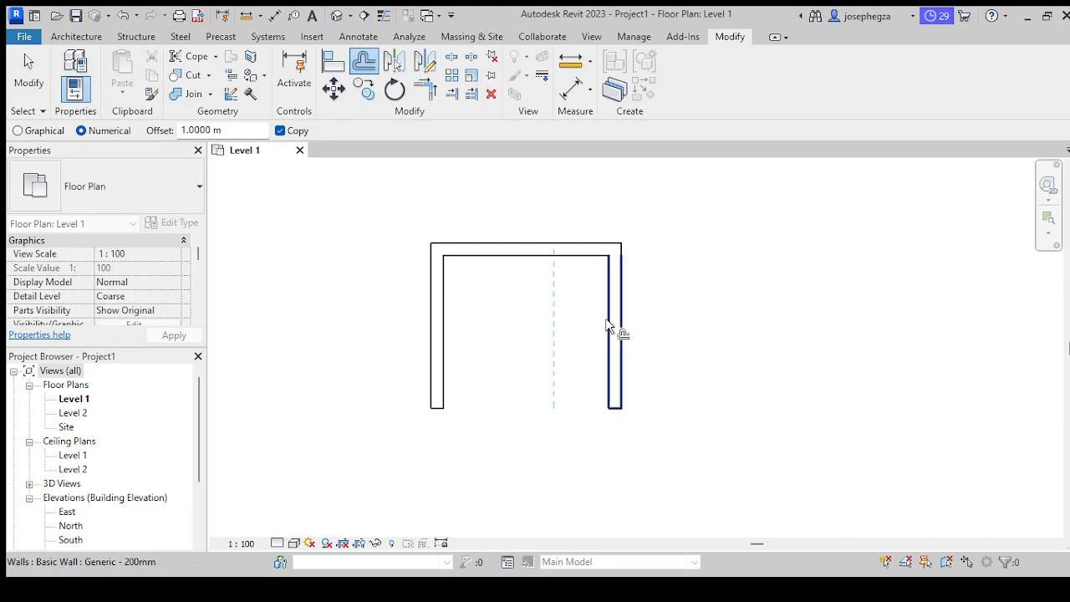
{"action": "scroll", "coordinate": [625, 325], "scroll_direction": "up", "scroll_amount": 3}
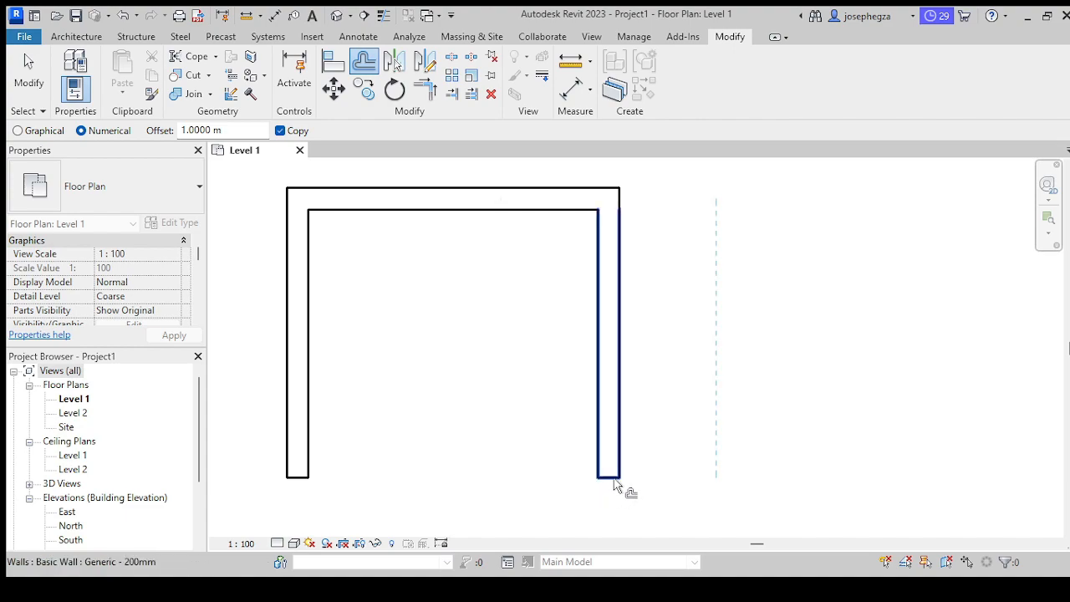
{"action": "left_click", "coordinate": [627, 383]}
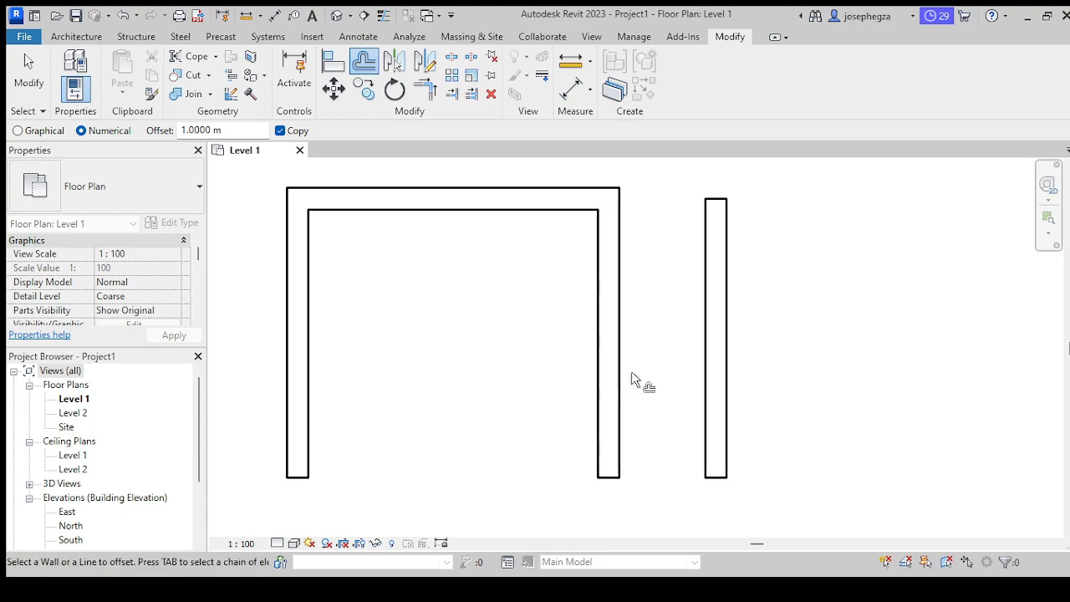
{"action": "key", "text": "Escape"}
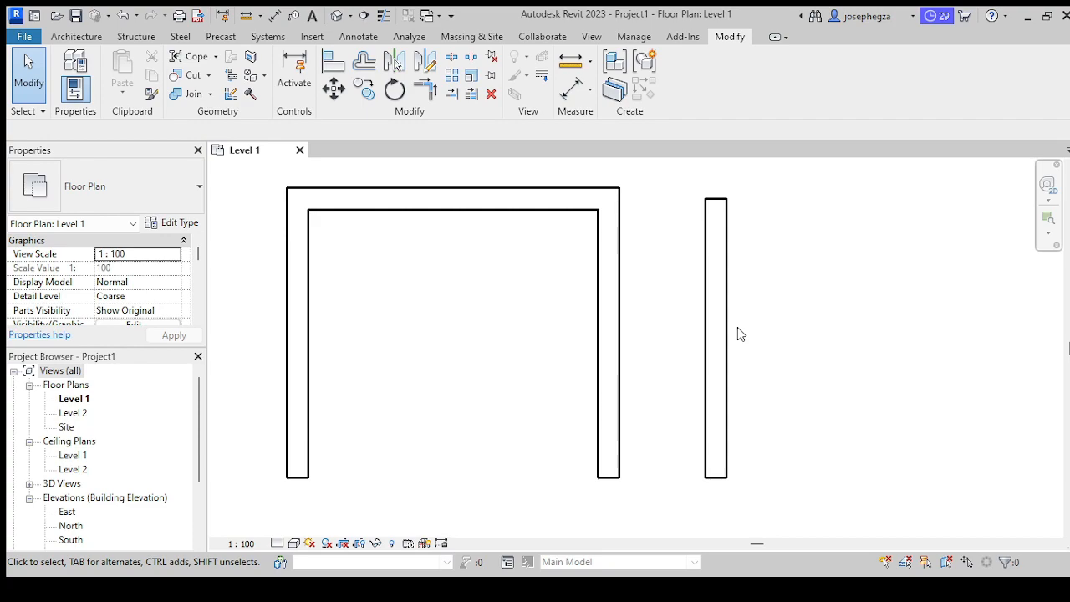
Step: Add an aligned dimension between the centerlines of the right-hand vertical wall and its offset copy, placed below the walls
{"action": "key", "text": "d"}
{"action": "key", "text": "i"}
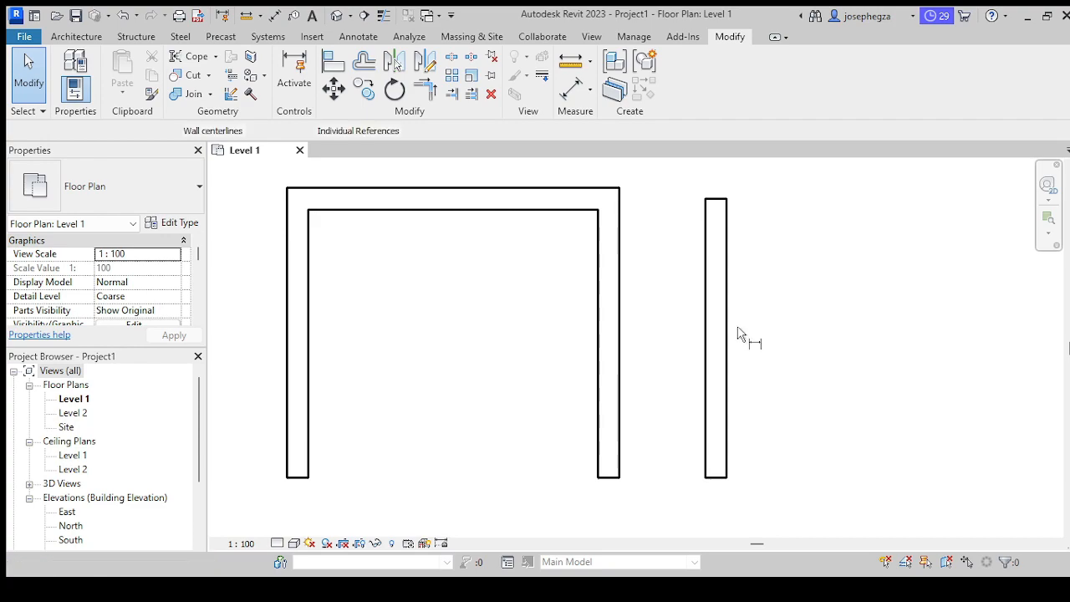
{"action": "left_click", "coordinate": [610, 290]}
{"action": "left_click", "coordinate": [716, 297]}
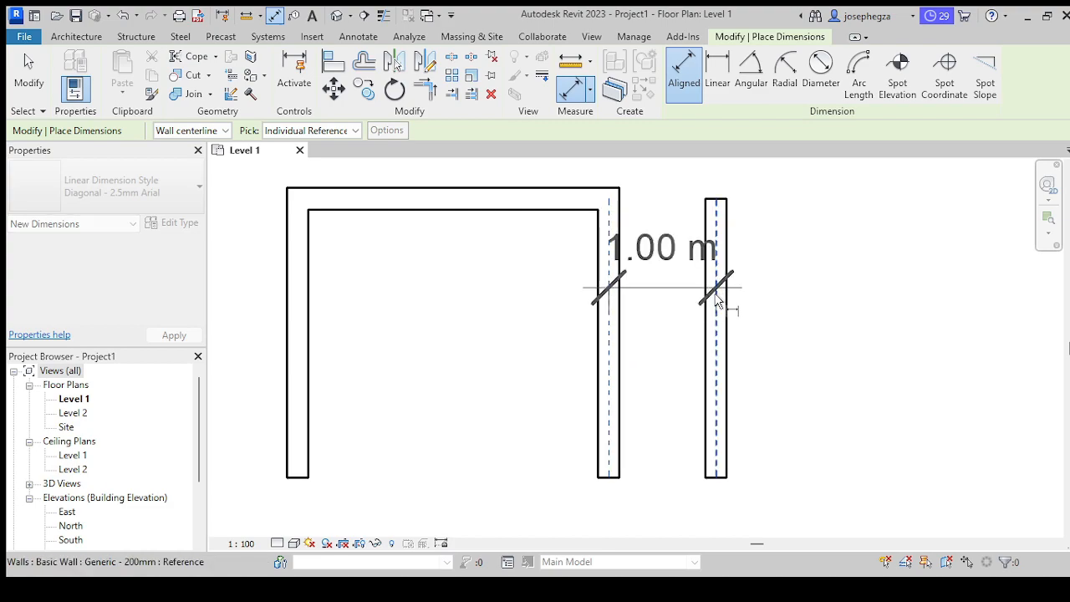
{"action": "middle_click_drag", "start_coordinate": [717, 409], "coordinate": [709, 333]}
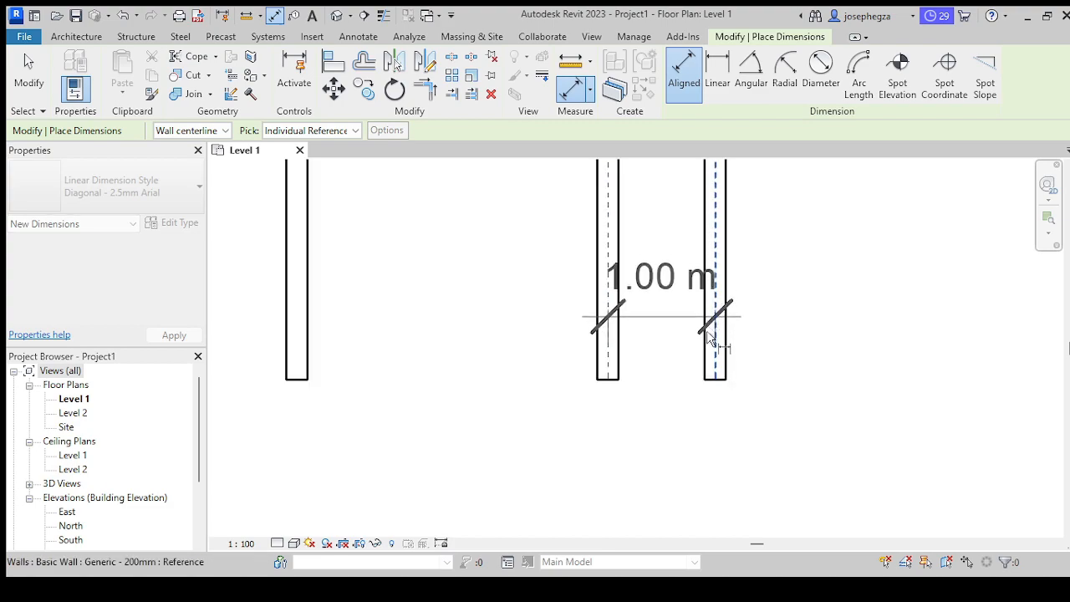
{"action": "left_click", "coordinate": [710, 458]}
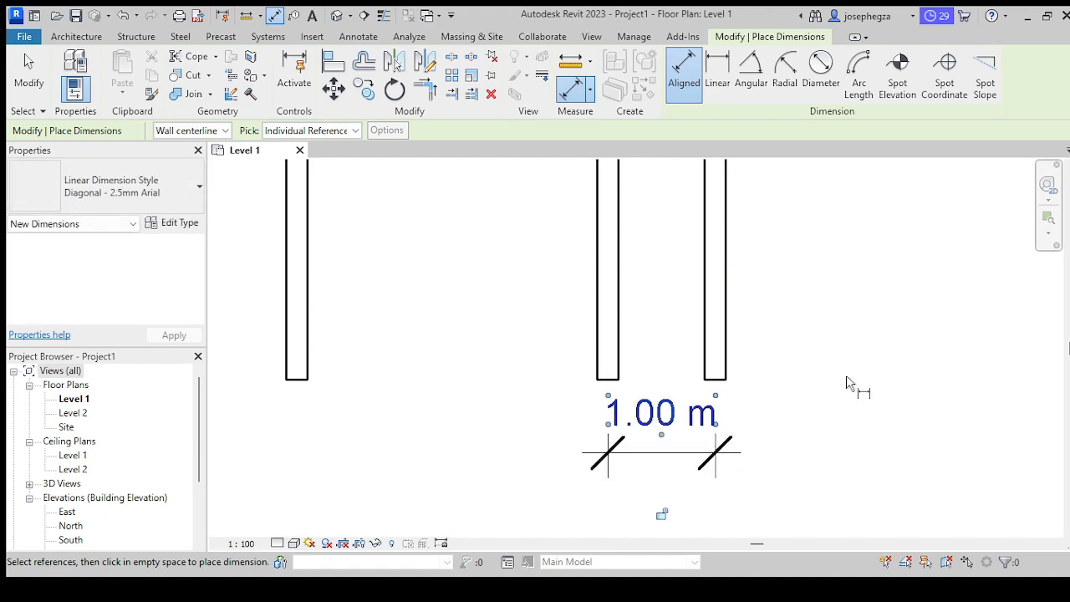
{"action": "key", "text": "Escape"}
{"action": "key", "text": "Escape"}
Step: Place an M_Single-Flush 0915 x 2134mm door in the left vertical wall, opening outward, about 0.3 m below the horizontal wall
{"action": "scroll", "coordinate": [833, 380], "scroll_direction": "down", "scroll_amount": 1}
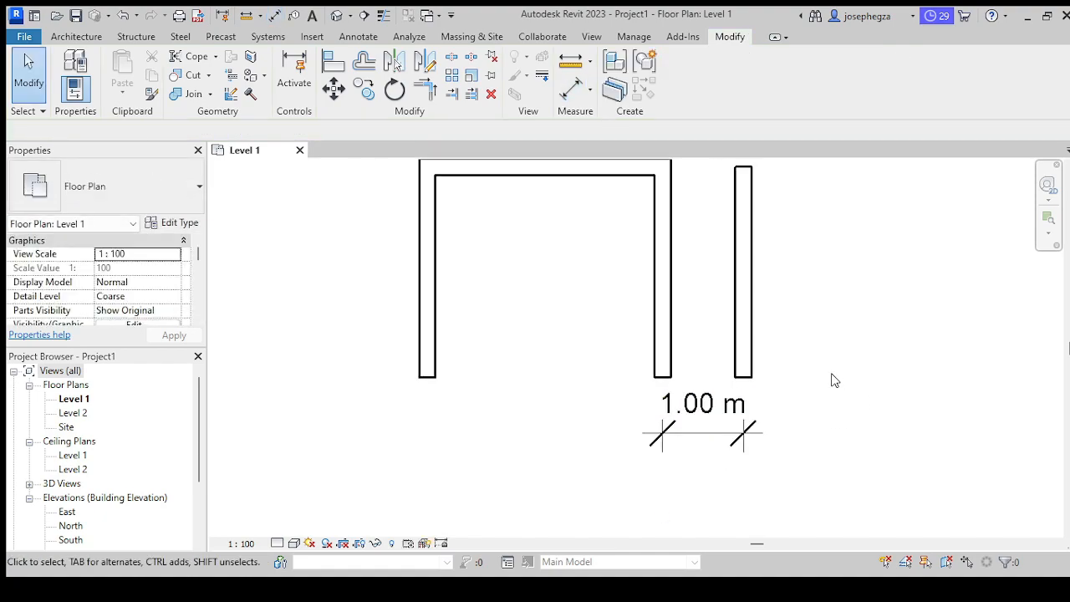
{"action": "middle_click_drag", "start_coordinate": [831, 370], "coordinate": [793, 410]}
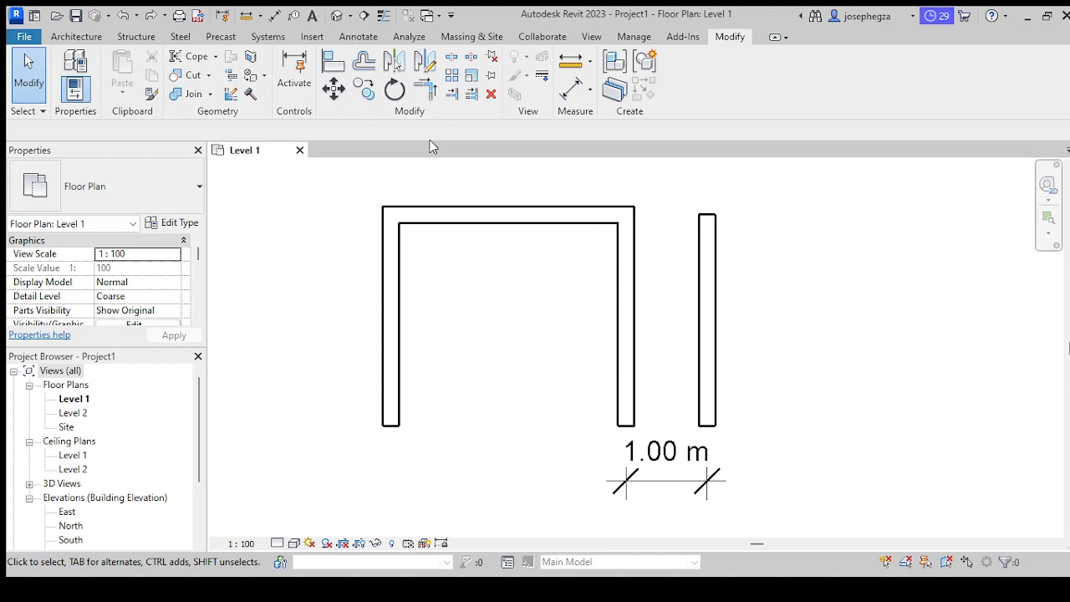
{"action": "scroll", "coordinate": [477, 240], "scroll_direction": "down", "scroll_amount": 1}
{"action": "middle_click_drag", "start_coordinate": [484, 245], "coordinate": [499, 325]}
{"action": "middle_click_drag", "start_coordinate": [496, 243], "coordinate": [548, 234]}
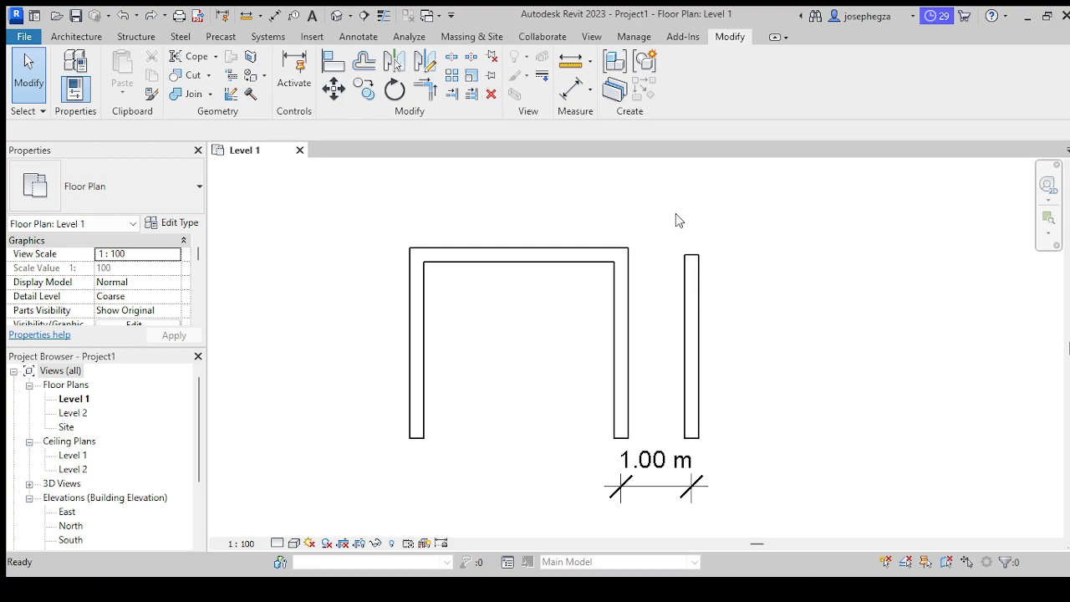
{"action": "key", "text": "d"}
{"action": "key", "text": "r"}
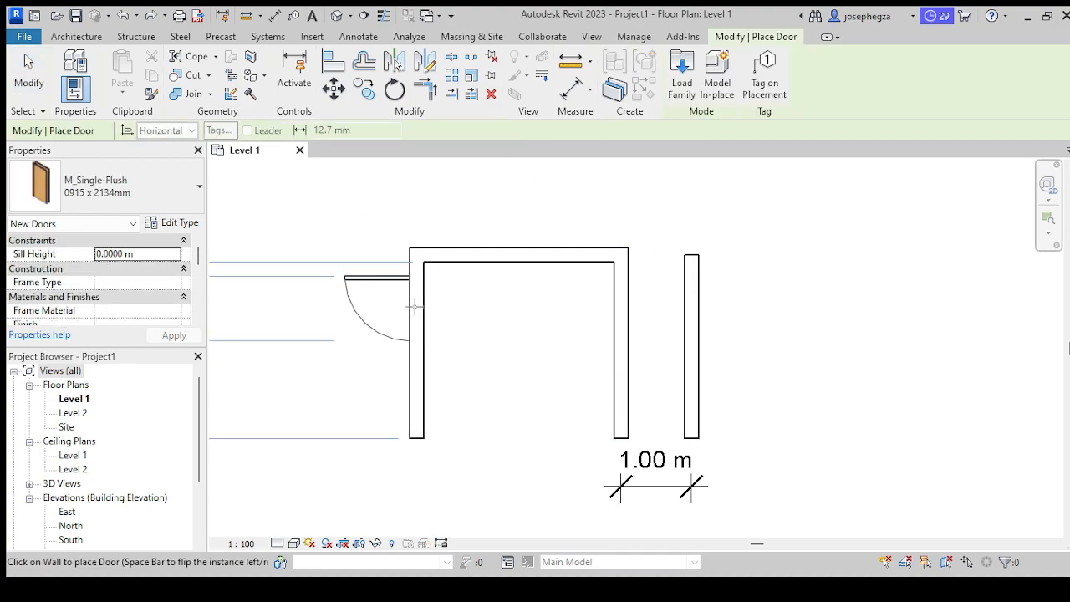
{"action": "left_click", "coordinate": [411, 315]}
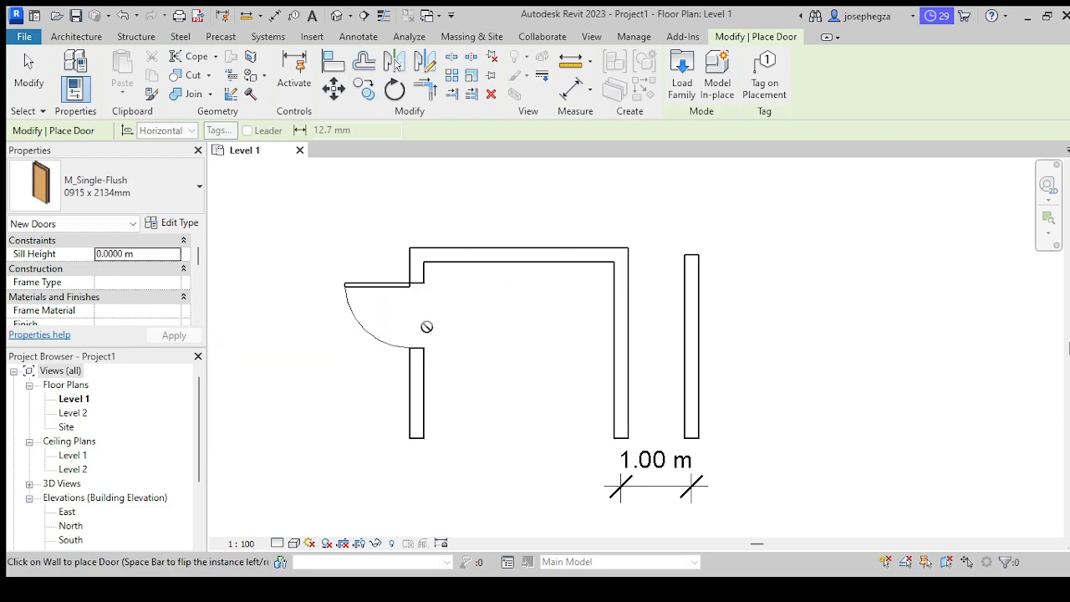
{"action": "key", "text": "Escape"}
{"action": "key", "text": "Escape"}
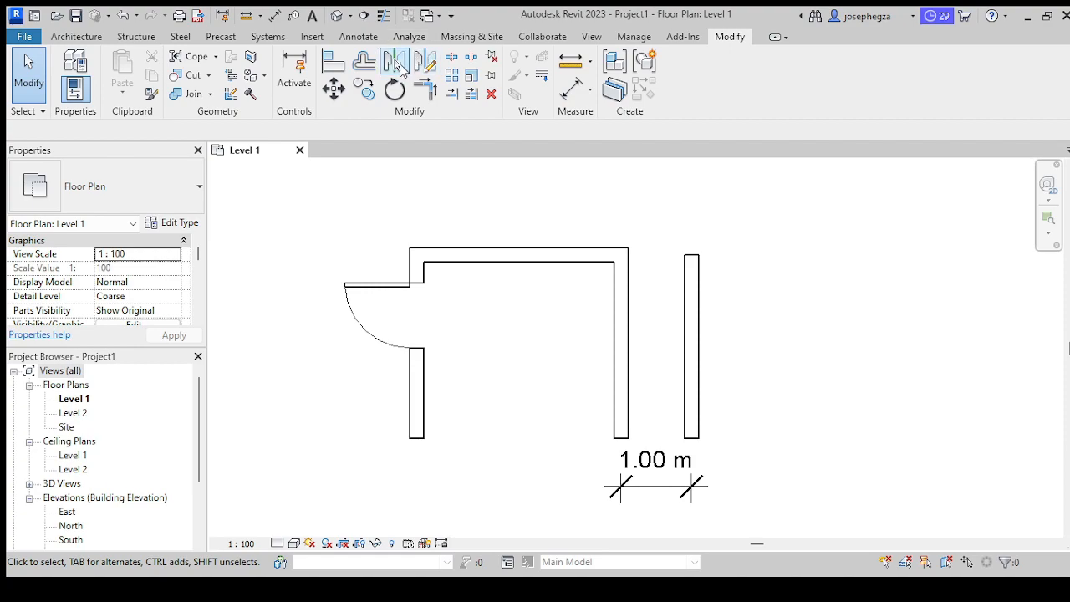
Step: Try to mirror a copy of the door about the horizontal wall's centerline
{"action": "scroll", "coordinate": [609, 315], "scroll_direction": "down", "scroll_amount": 2}
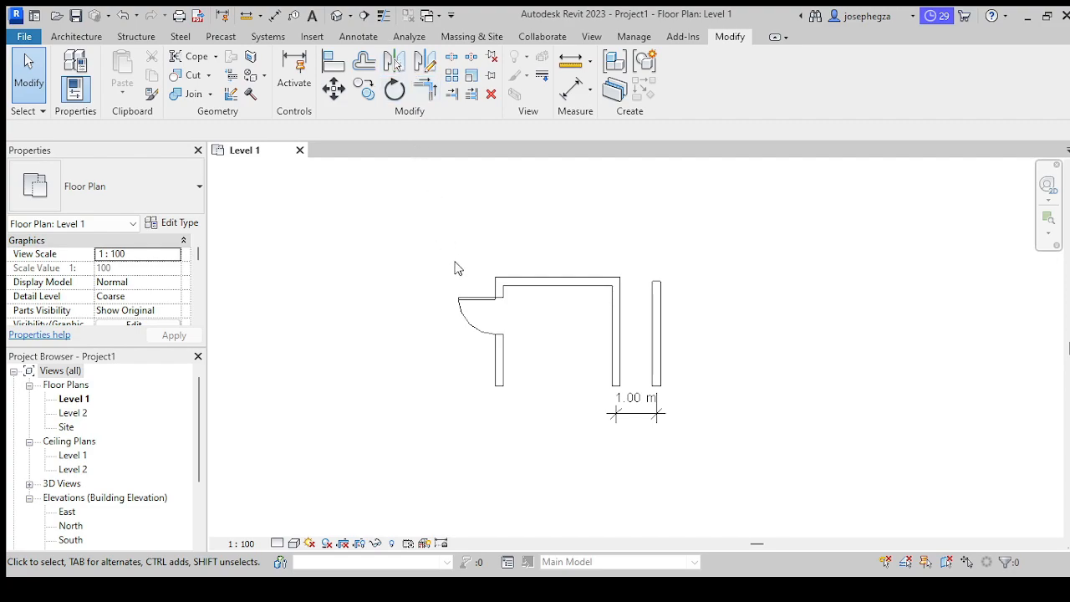
{"action": "left_click", "coordinate": [478, 309]}
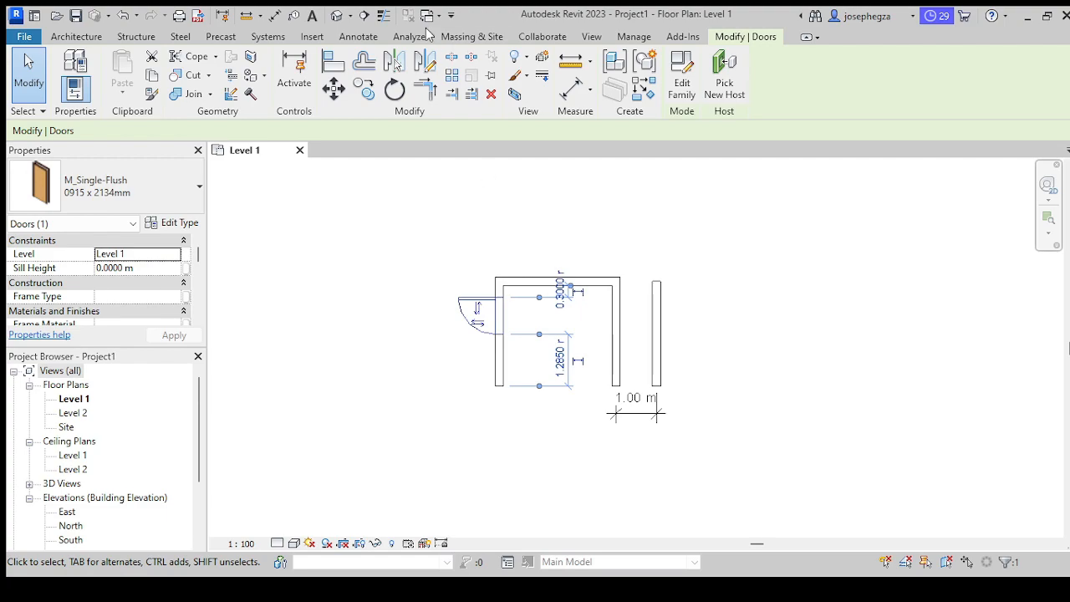
{"action": "left_click", "coordinate": [399, 67]}
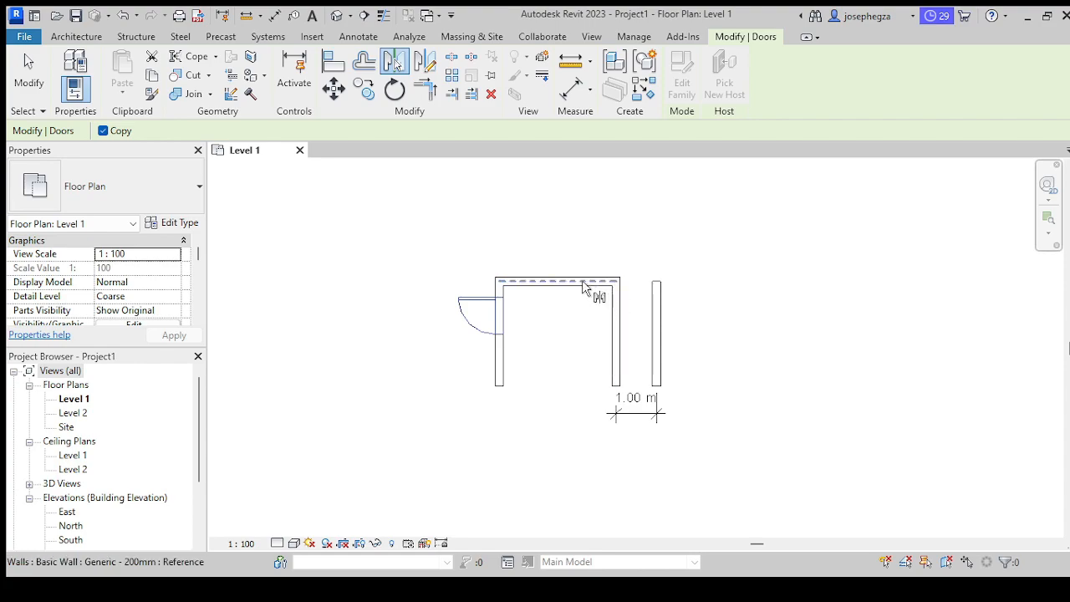
{"action": "scroll", "coordinate": [562, 284], "scroll_direction": "up", "scroll_amount": 3}
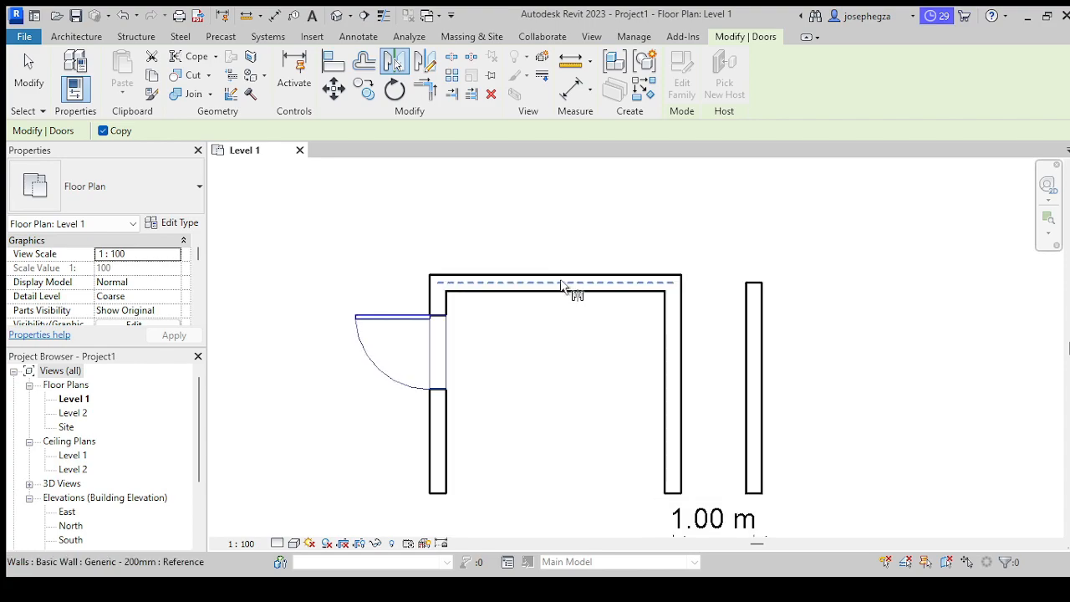
{"action": "scroll", "coordinate": [562, 284], "scroll_direction": "down", "scroll_amount": 1}
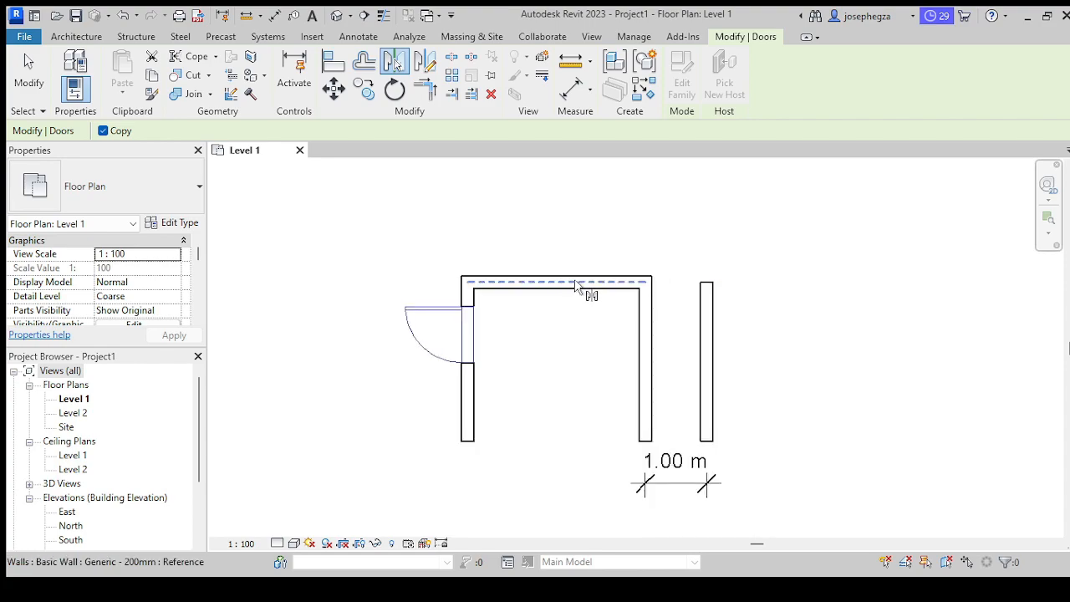
{"action": "left_click", "coordinate": [575, 287]}
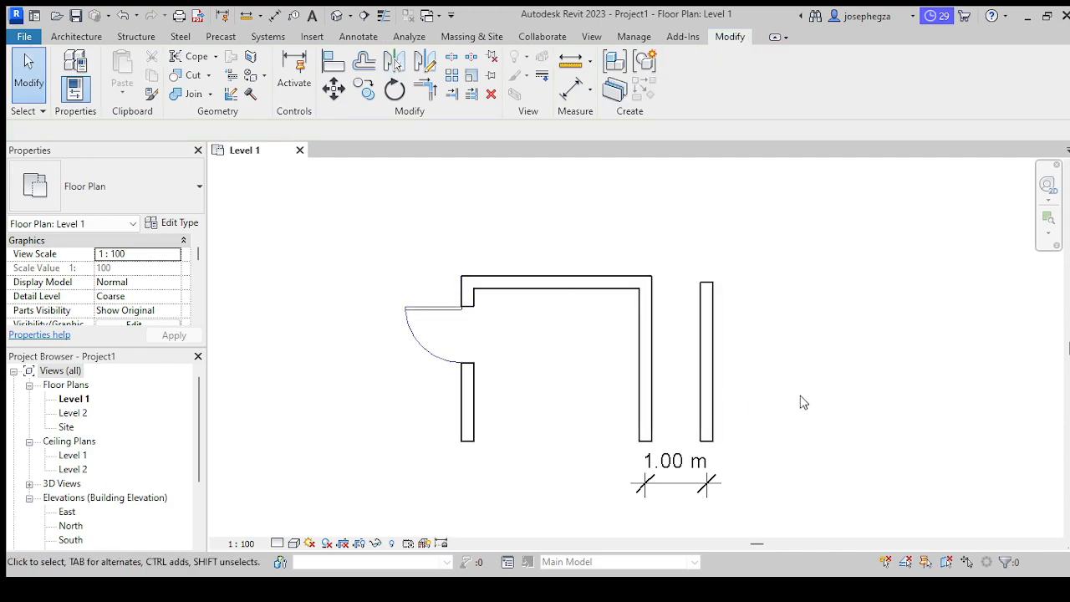
Step: Stretch the upper end of the left vertical wall past the horizontal wall to a total length of about 5.5 m
{"action": "scroll", "coordinate": [526, 305], "scroll_direction": "down", "scroll_amount": 2}
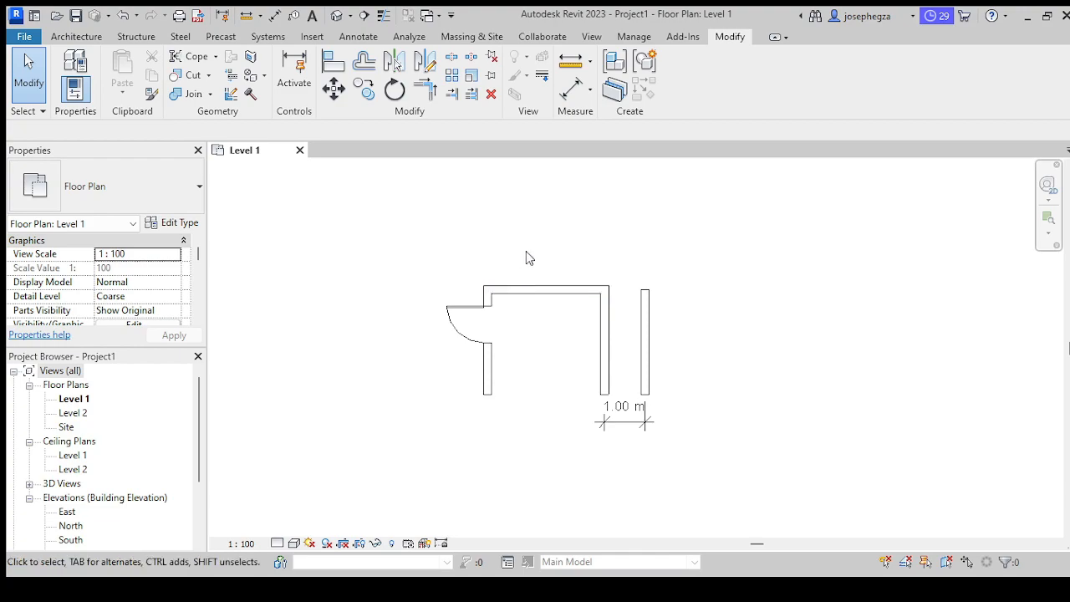
{"action": "middle_click_drag", "start_coordinate": [510, 230], "coordinate": [524, 290]}
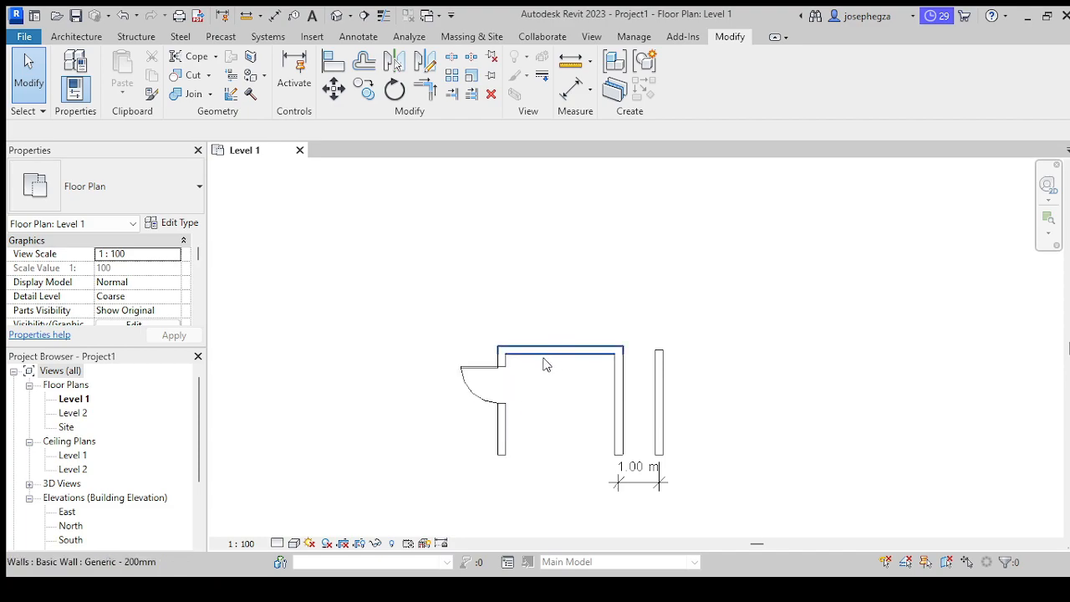
{"action": "left_click", "coordinate": [502, 431]}
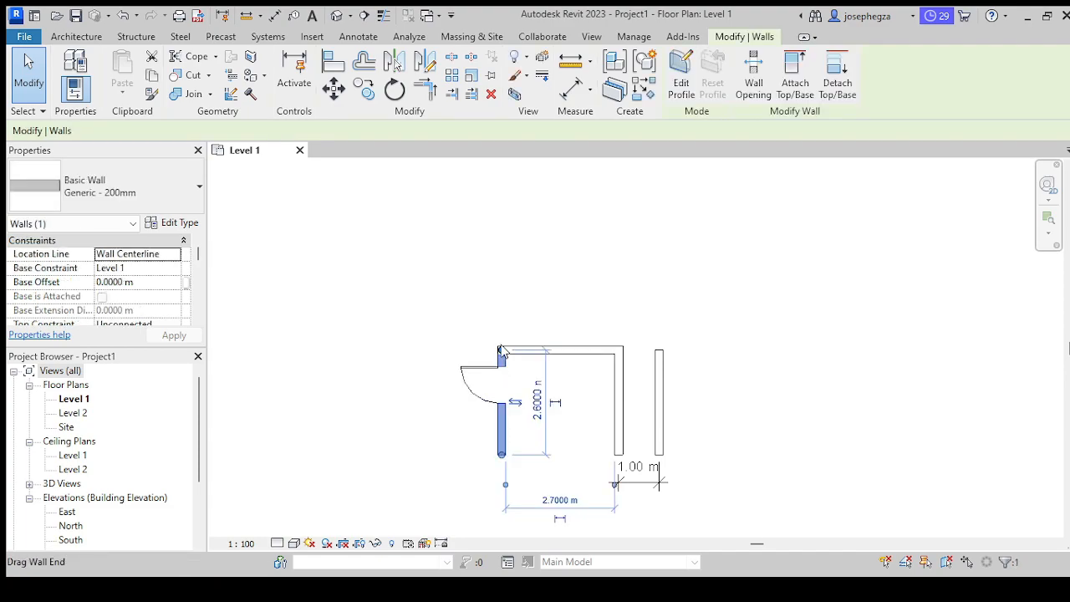
{"action": "left_click_drag", "start_coordinate": [502, 353], "coordinate": [501, 239]}
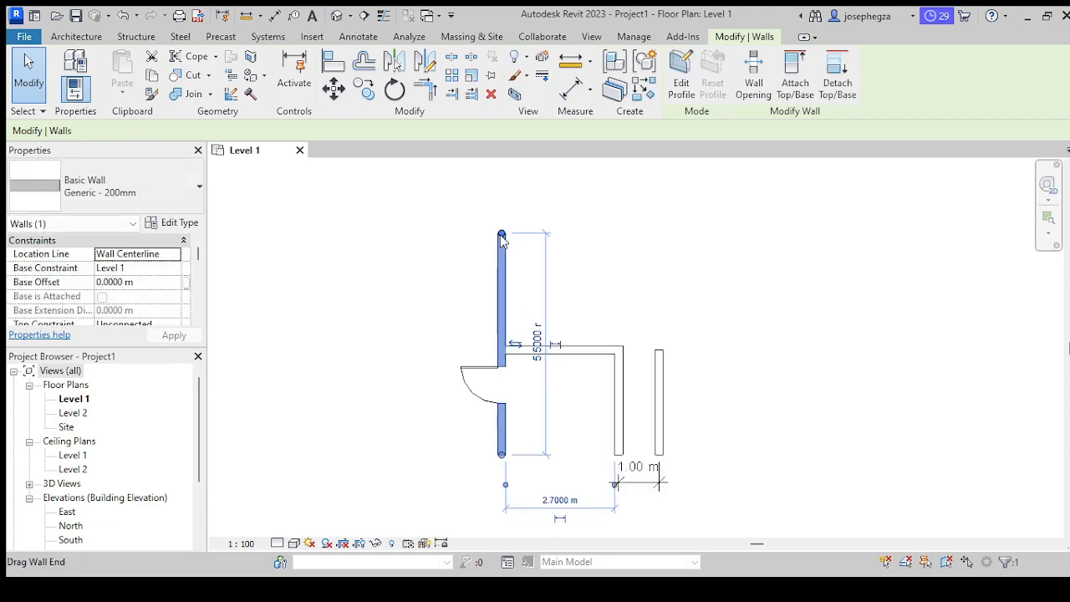
{"action": "key", "text": "Escape"}
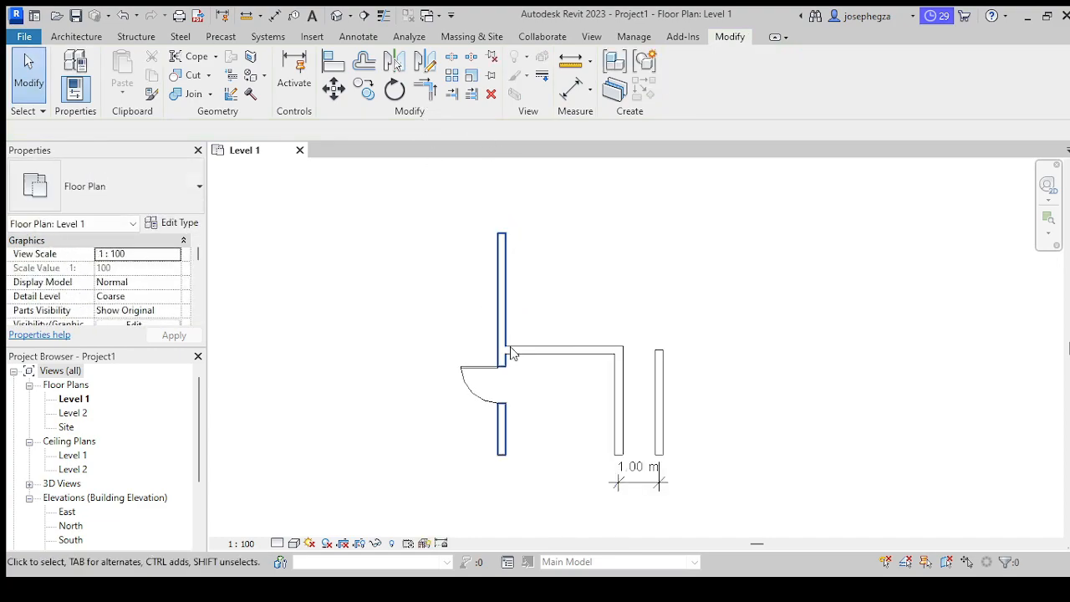
Step: Mirror a copy of the door about the horizontal wall's centerline onto the extended part of the left wall
{"action": "left_click", "coordinate": [493, 383]}
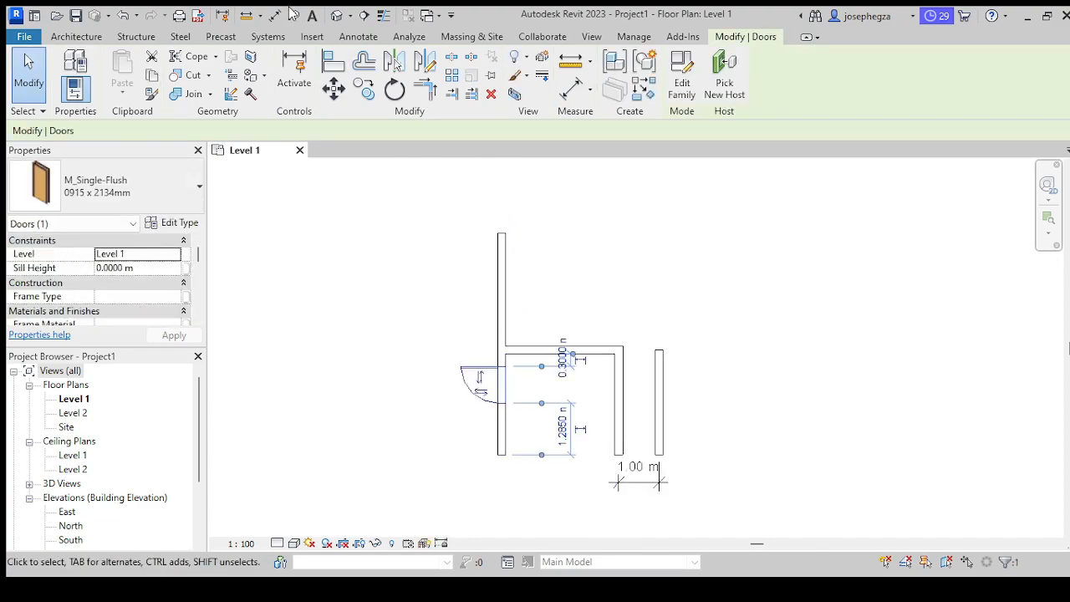
{"action": "left_click", "coordinate": [393, 66]}
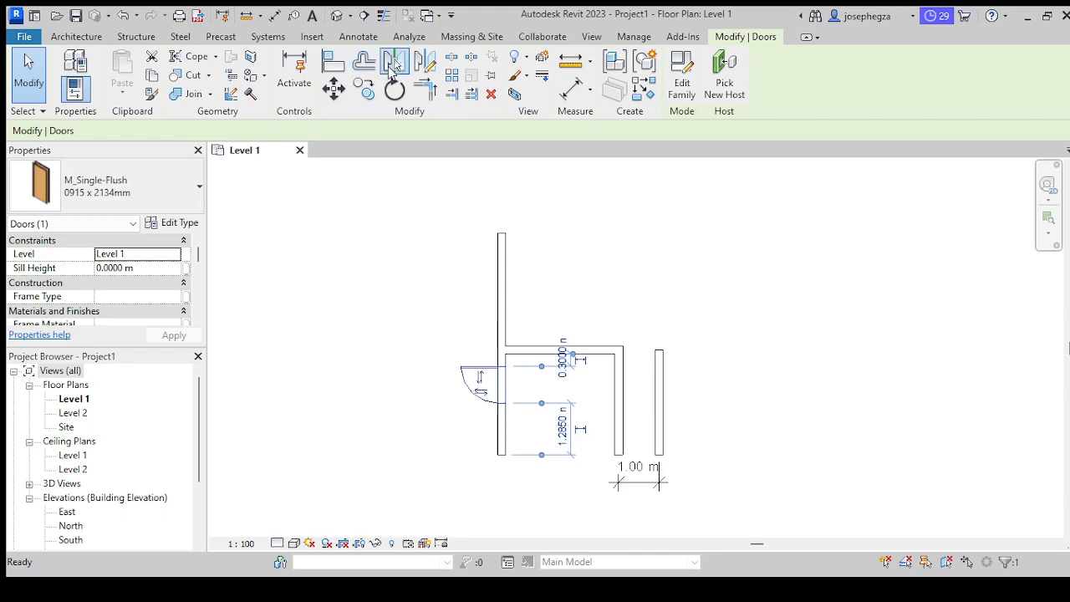
{"action": "left_click", "coordinate": [563, 351]}
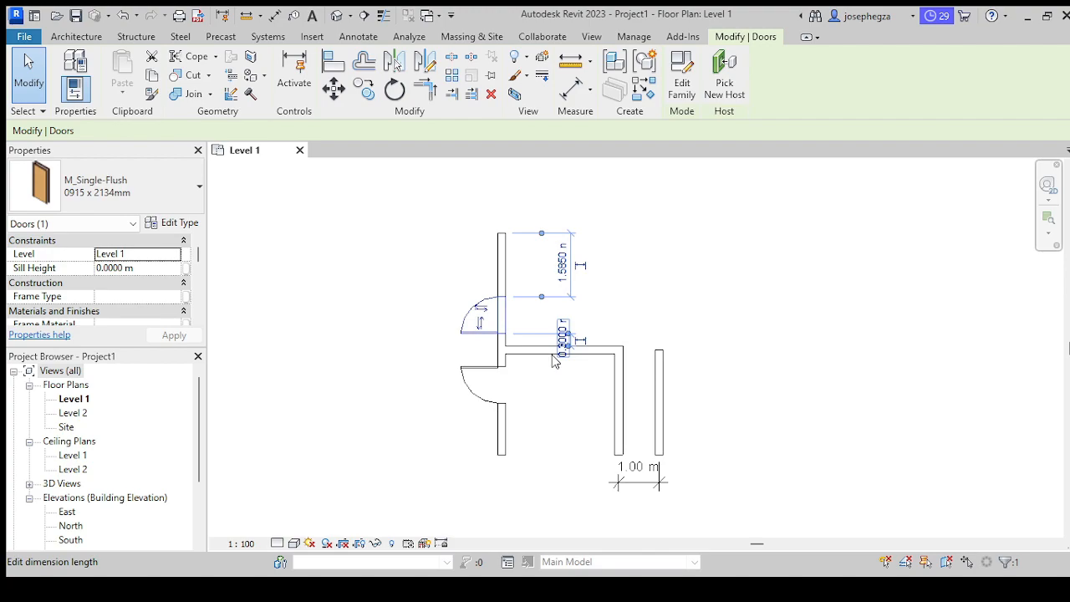
{"action": "key", "text": "Escape"}
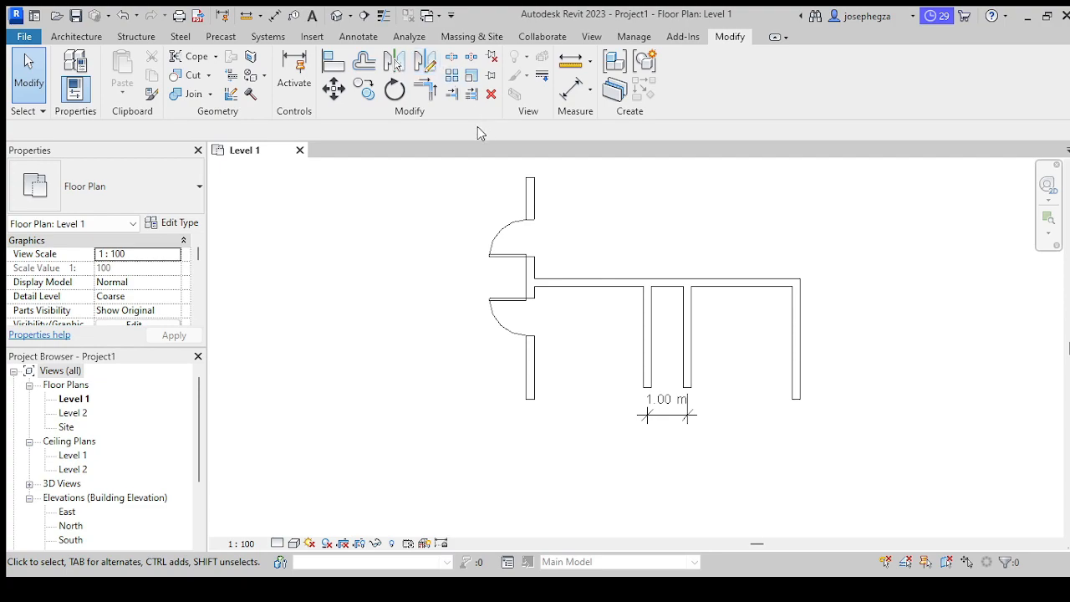
{"action": "left_click", "coordinate": [391, 67]}
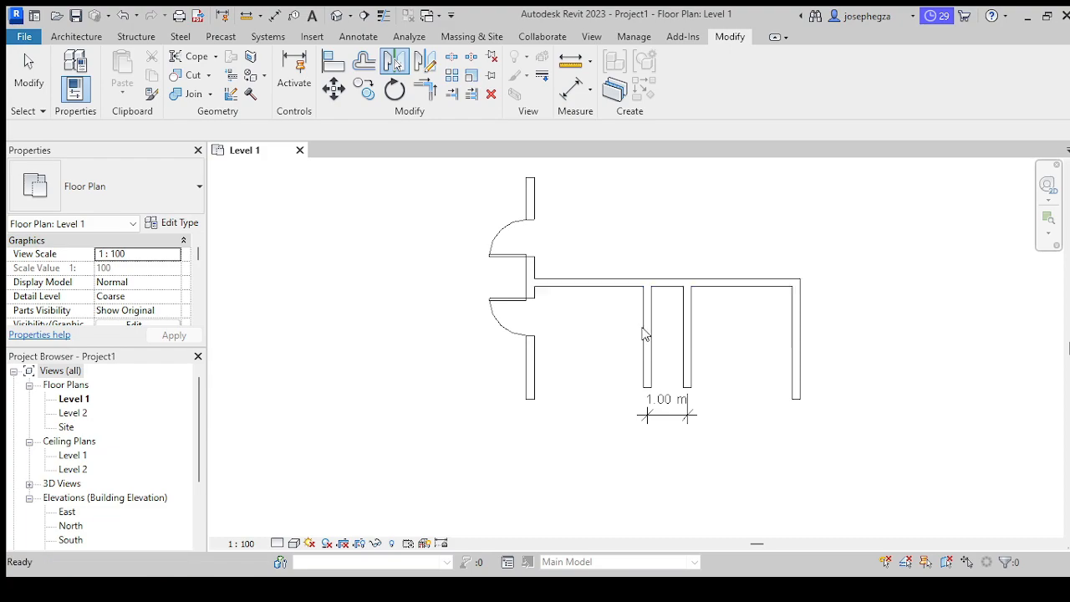
{"action": "left_click", "coordinate": [646, 326]}
{"action": "scroll", "coordinate": [645, 323], "scroll_direction": "up", "scroll_amount": 1}
{"action": "key", "text": "ctrl+z"}
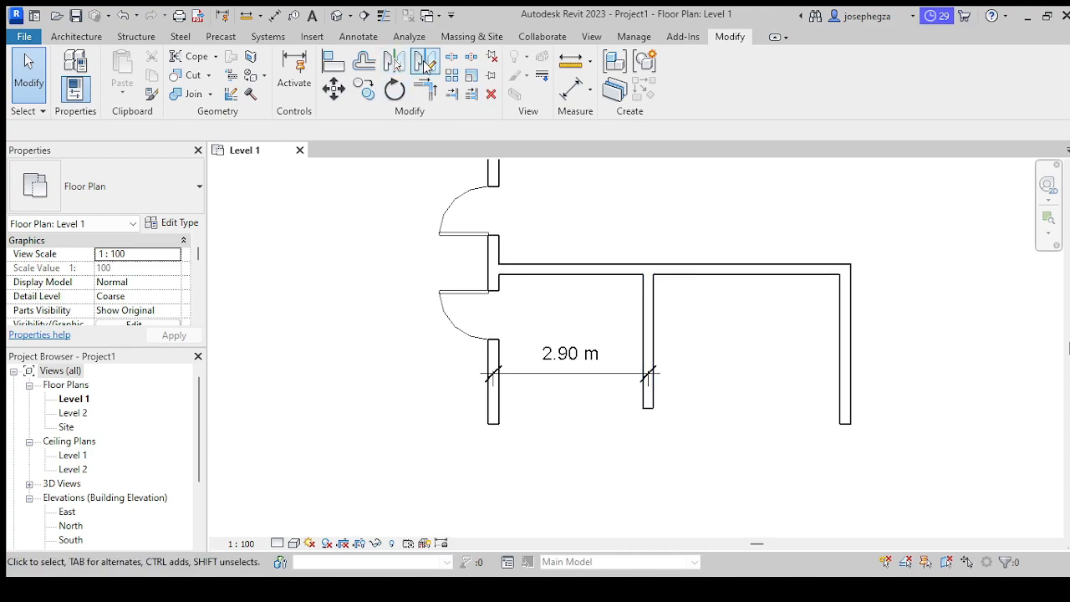
{"action": "left_click", "coordinate": [402, 66]}
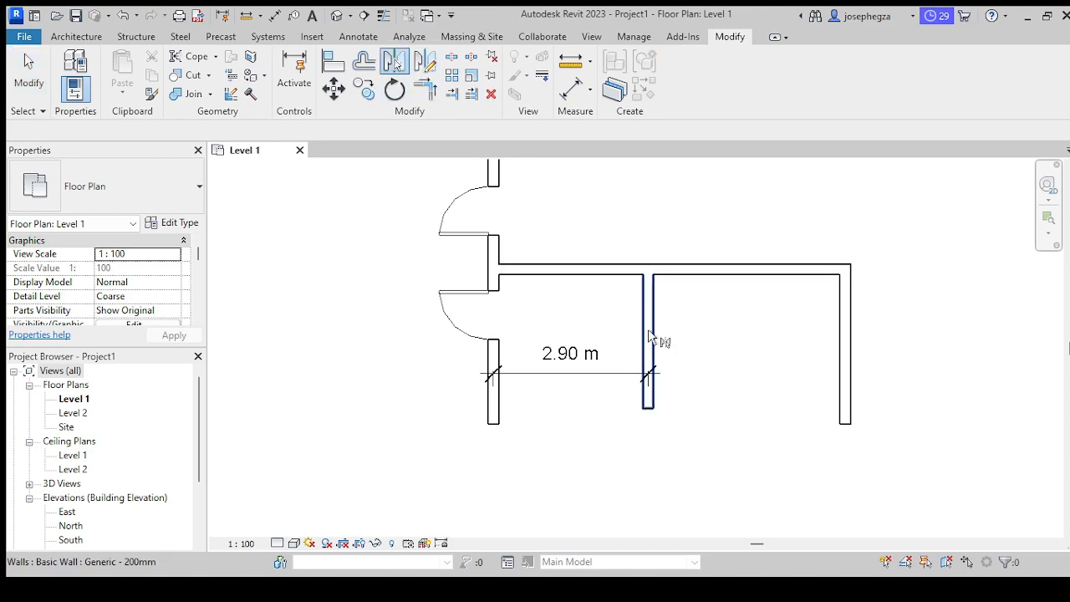
{"action": "key", "text": "Escape"}
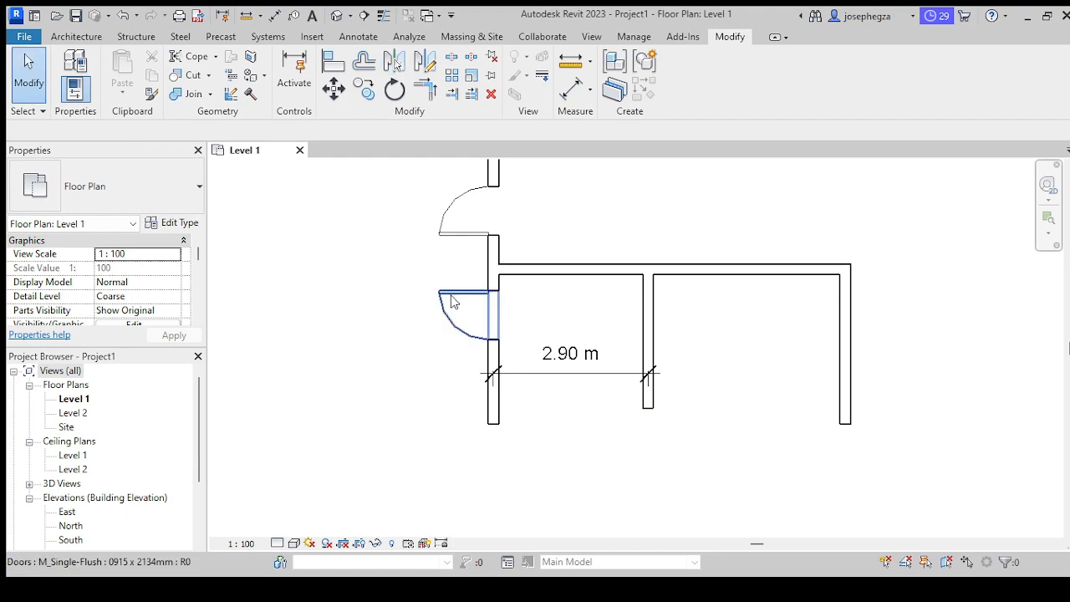
{"action": "left_click", "coordinate": [449, 301]}
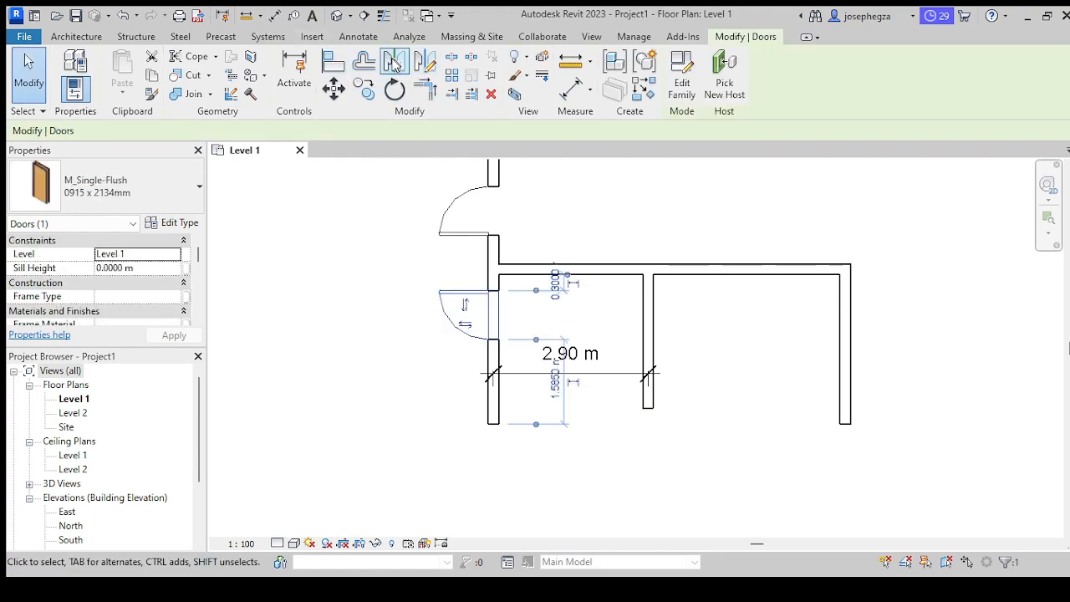
{"action": "left_click", "coordinate": [397, 69]}
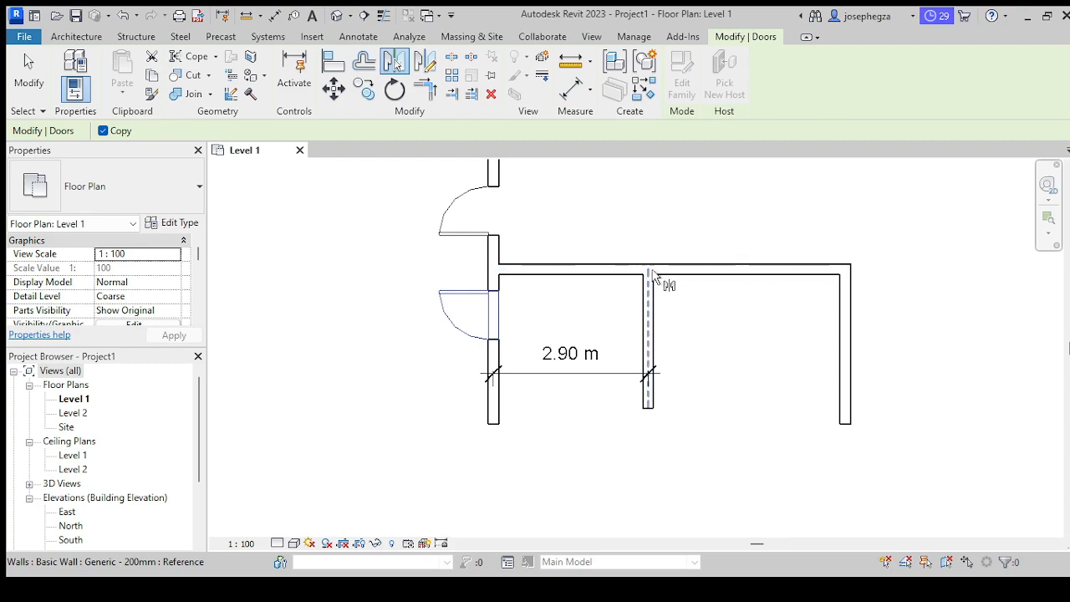
{"action": "left_click", "coordinate": [619, 361]}
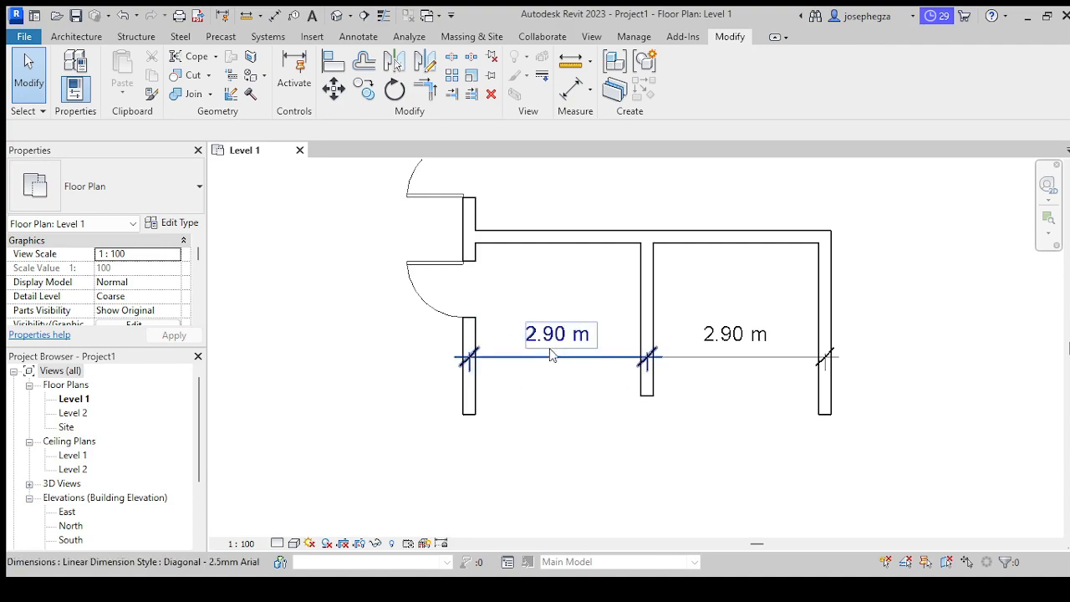
Step: Mirror a copy of the left wall's lower door about the middle vertical wall's centerline onto the right-hand wall
{"action": "left_click", "coordinate": [434, 269]}
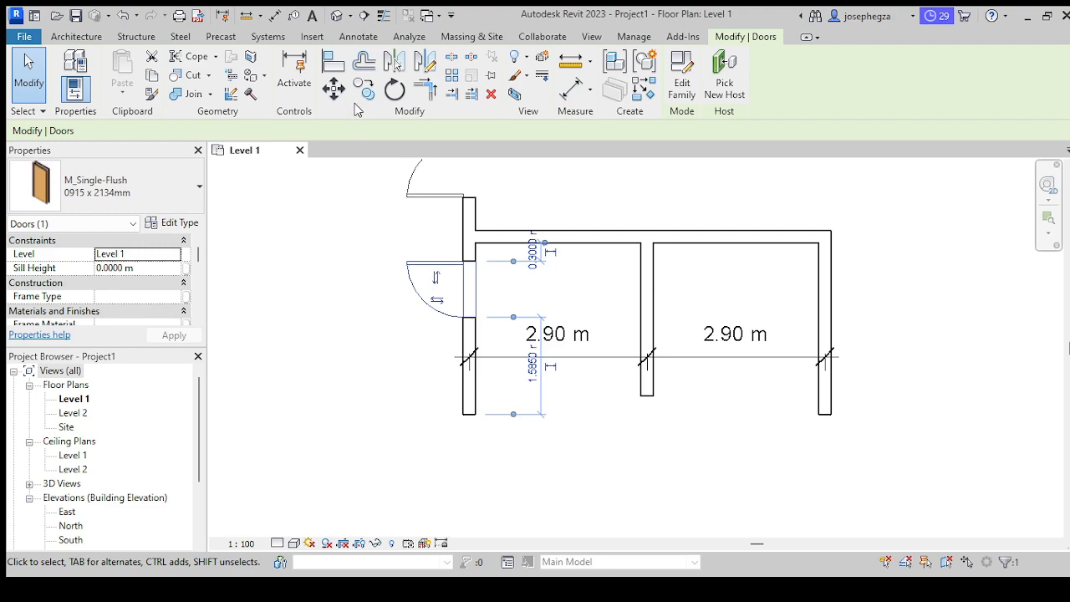
{"action": "left_click", "coordinate": [394, 65]}
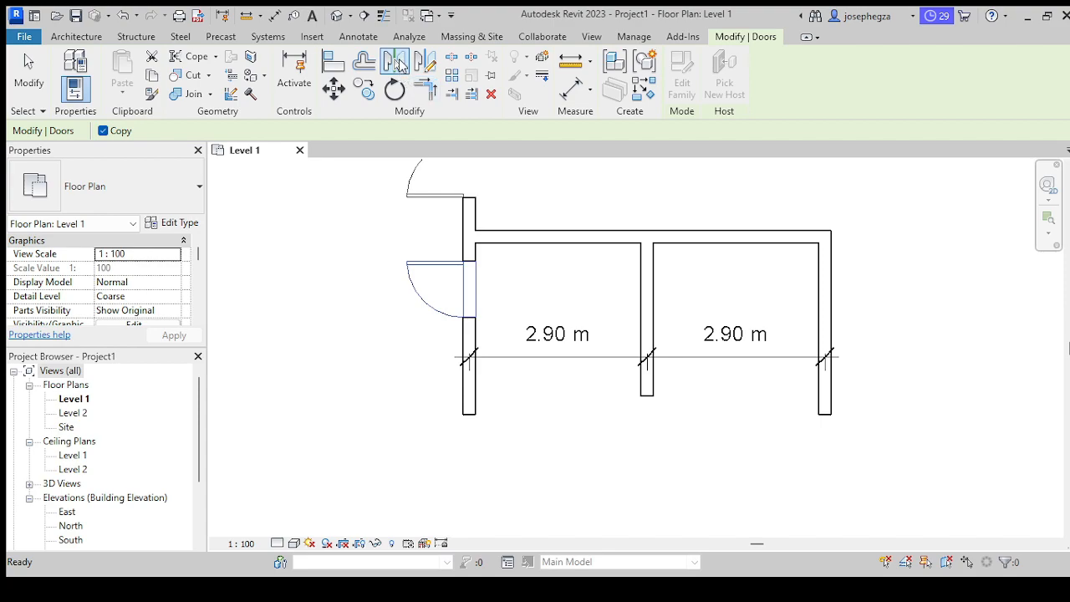
{"action": "left_click", "coordinate": [647, 305]}
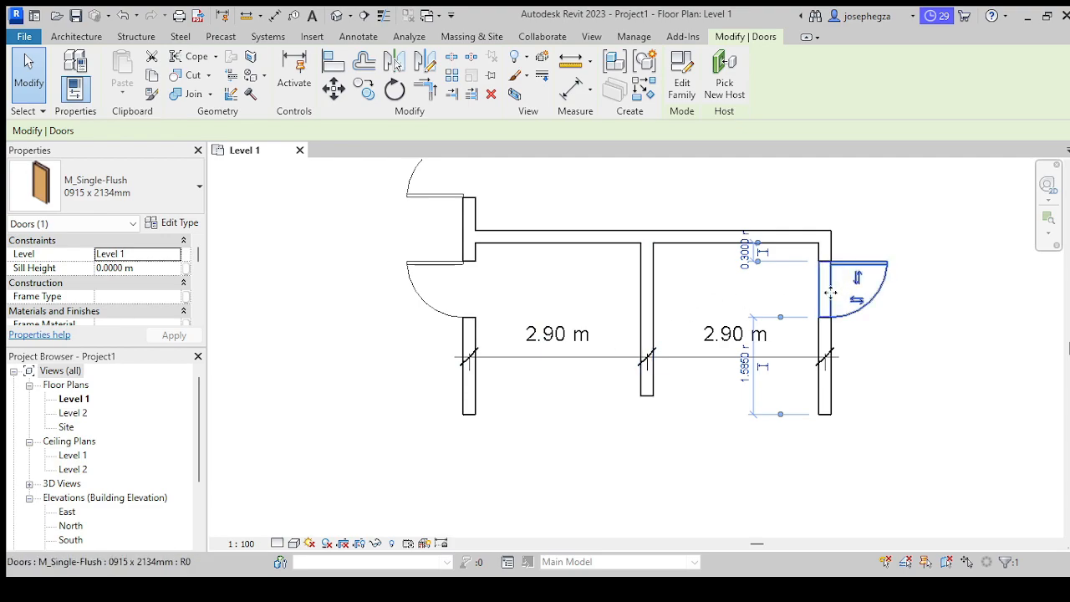
Step: Try to mirror a copy of the right-hand wall's door about an axis drawn along the middle vertical wall's centerline
{"action": "scroll", "coordinate": [658, 261], "scroll_direction": "down", "scroll_amount": 4}
{"action": "middle_click_drag", "start_coordinate": [673, 221], "coordinate": [663, 289]}
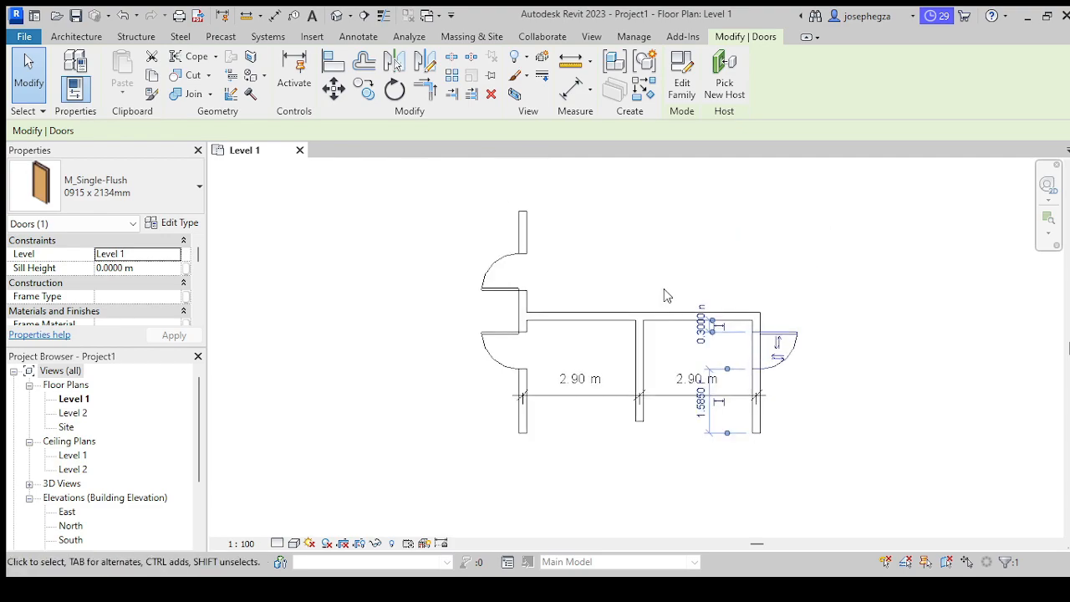
{"action": "left_click", "coordinate": [665, 292]}
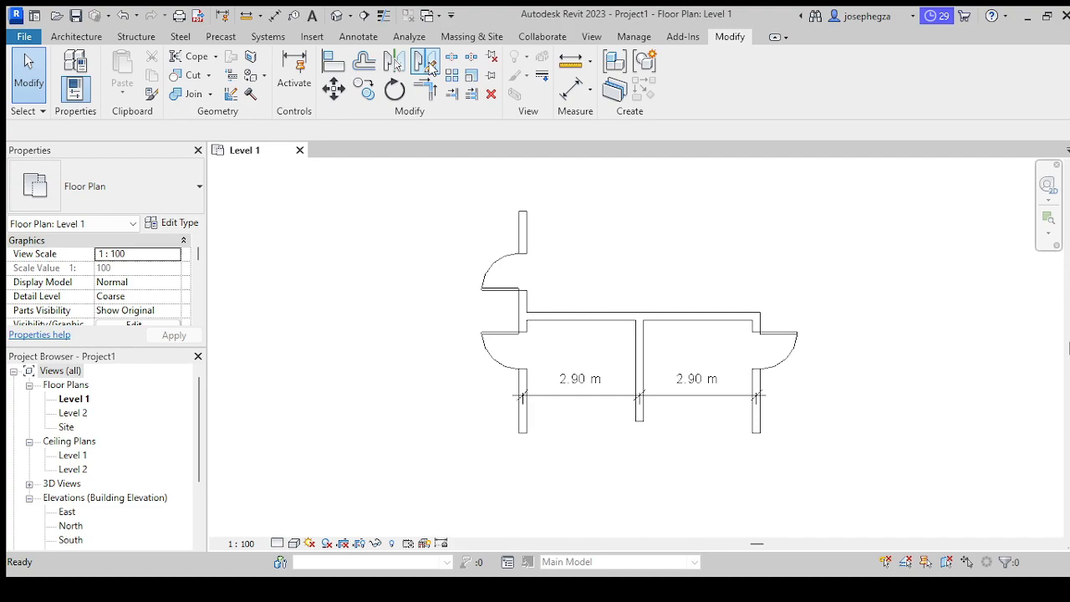
{"action": "left_click", "coordinate": [426, 63]}
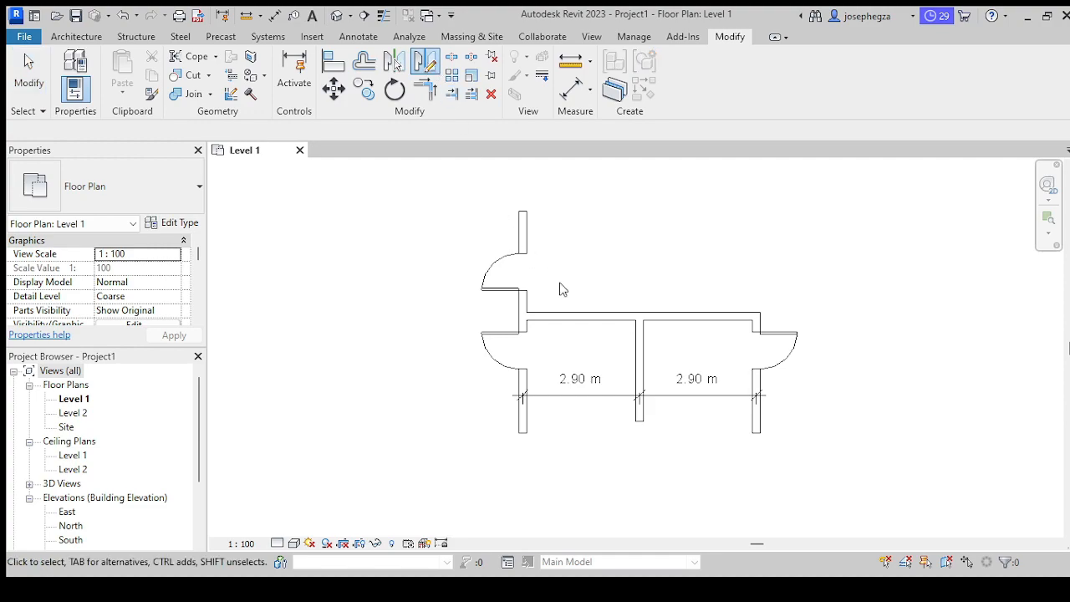
{"action": "left_click", "coordinate": [771, 338]}
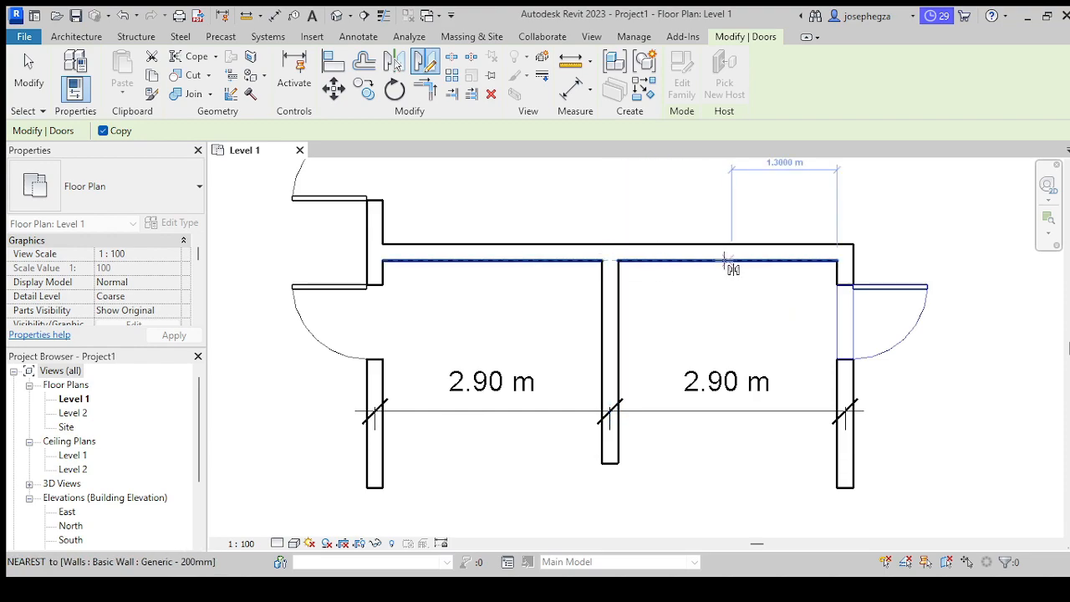
{"action": "left_click", "coordinate": [609, 251]}
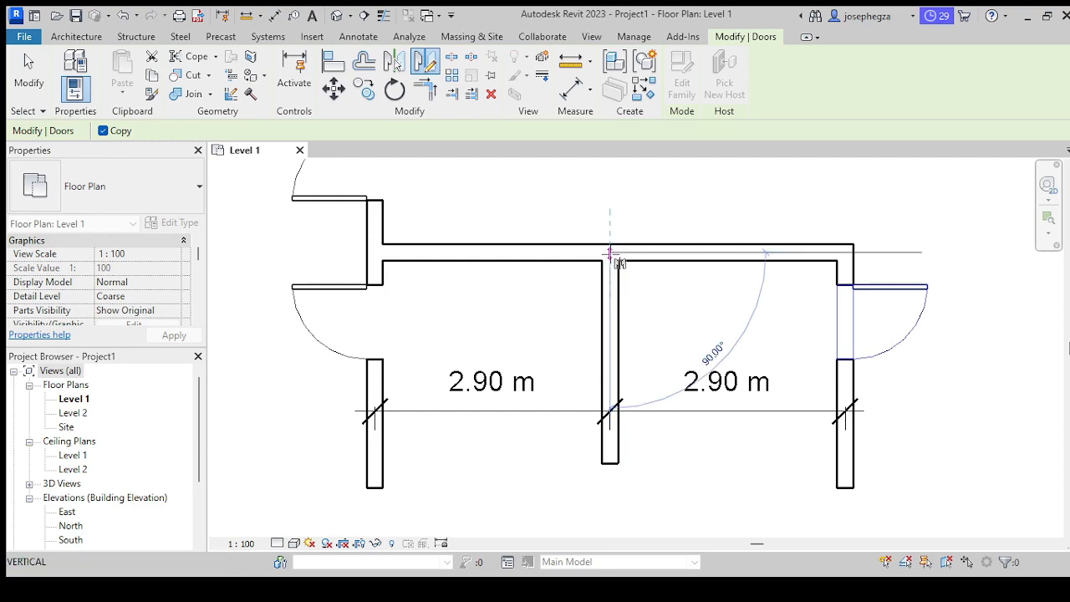
{"action": "left_click", "coordinate": [610, 488]}
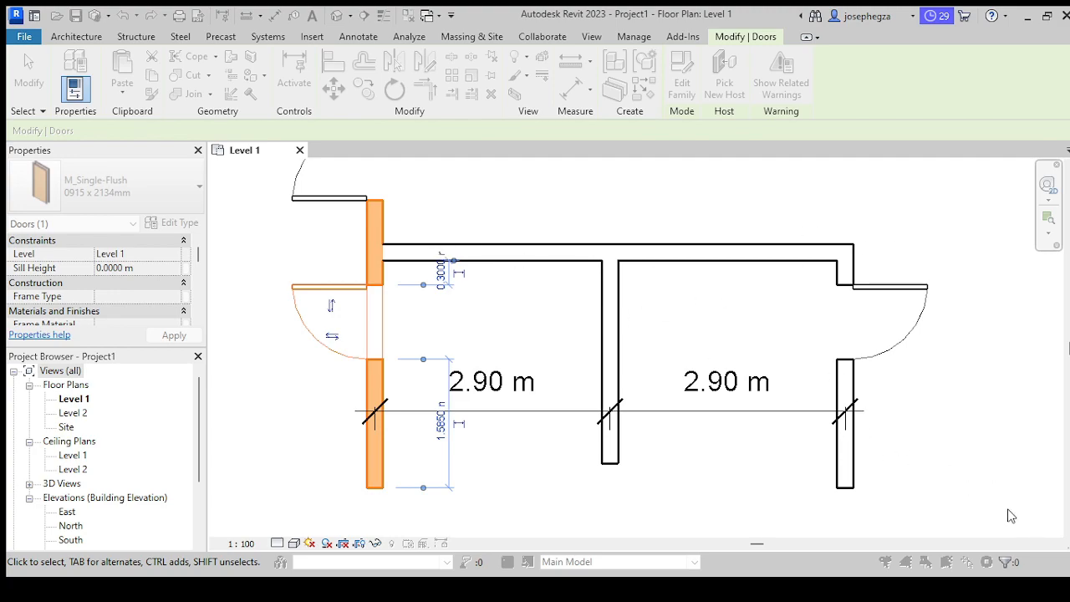
{"action": "left_click", "coordinate": [974, 499]}
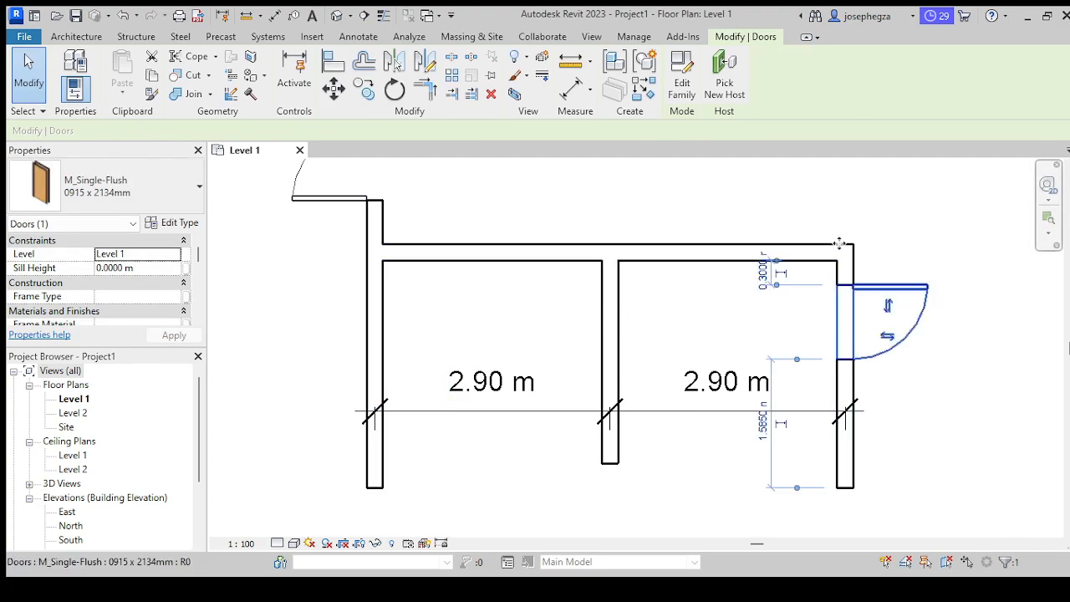
Step: Mirror the right-hand door onto the doorless lower part of the left wall, drawing a vertical axis along the middle wall's centerline with Copy on
{"action": "left_click", "coordinate": [424, 61]}
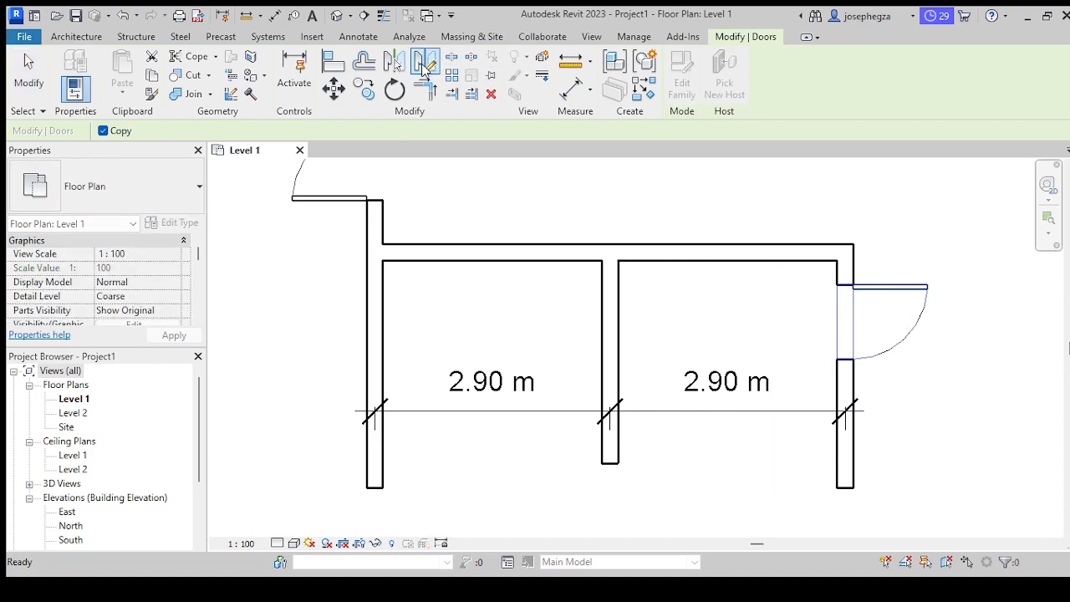
{"action": "left_click", "coordinate": [610, 252]}
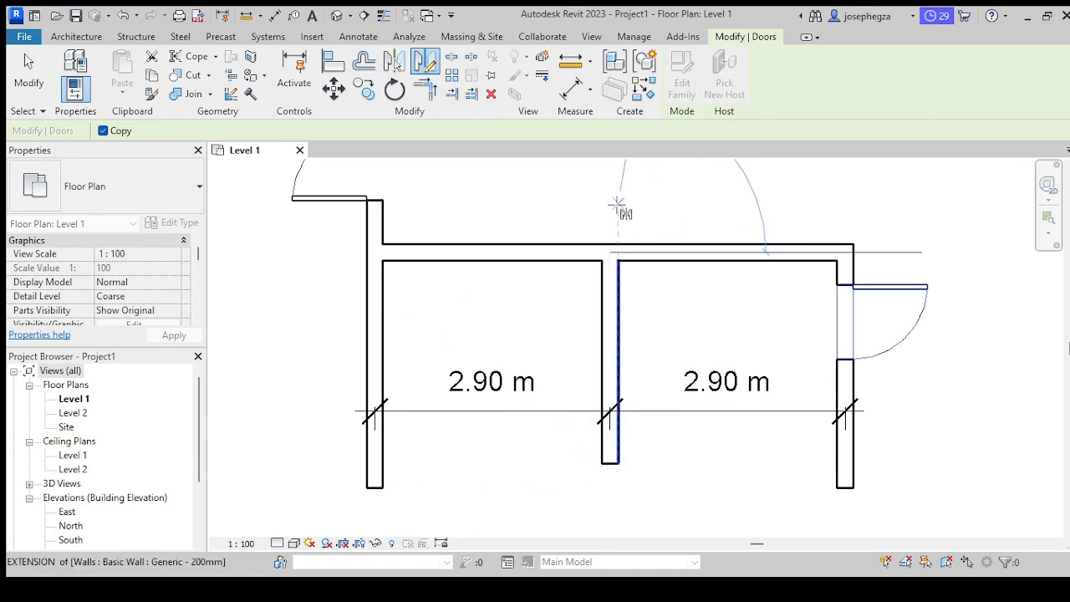
{"action": "scroll", "coordinate": [610, 203], "scroll_direction": "down", "scroll_amount": 3}
{"action": "middle_click_drag", "start_coordinate": [614, 205], "coordinate": [618, 274]}
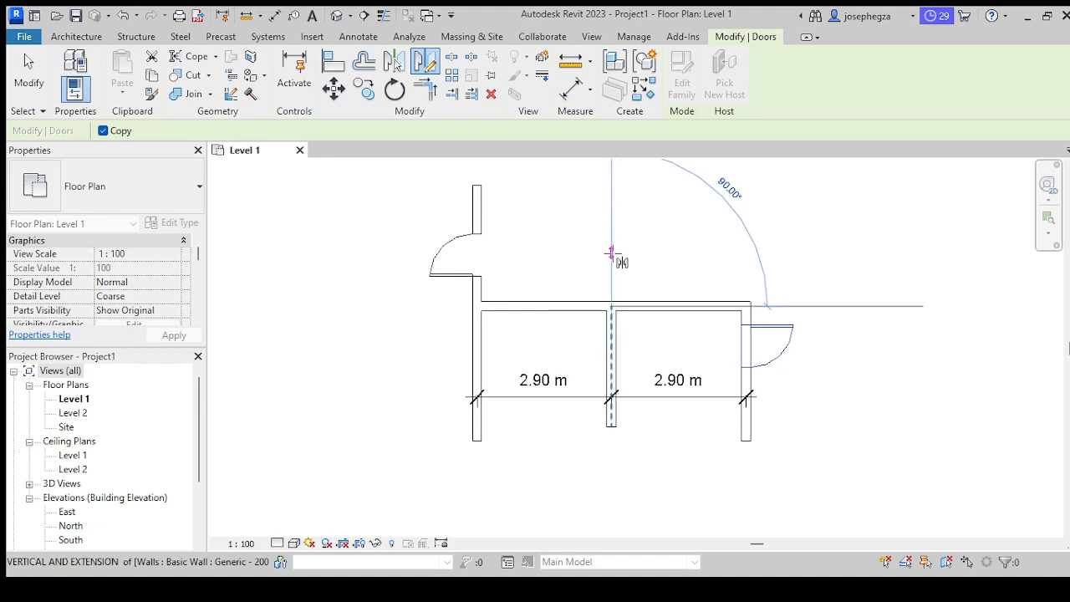
{"action": "left_click", "coordinate": [613, 253]}
{"action": "scroll", "coordinate": [485, 367], "scroll_direction": "up", "scroll_amount": 2}
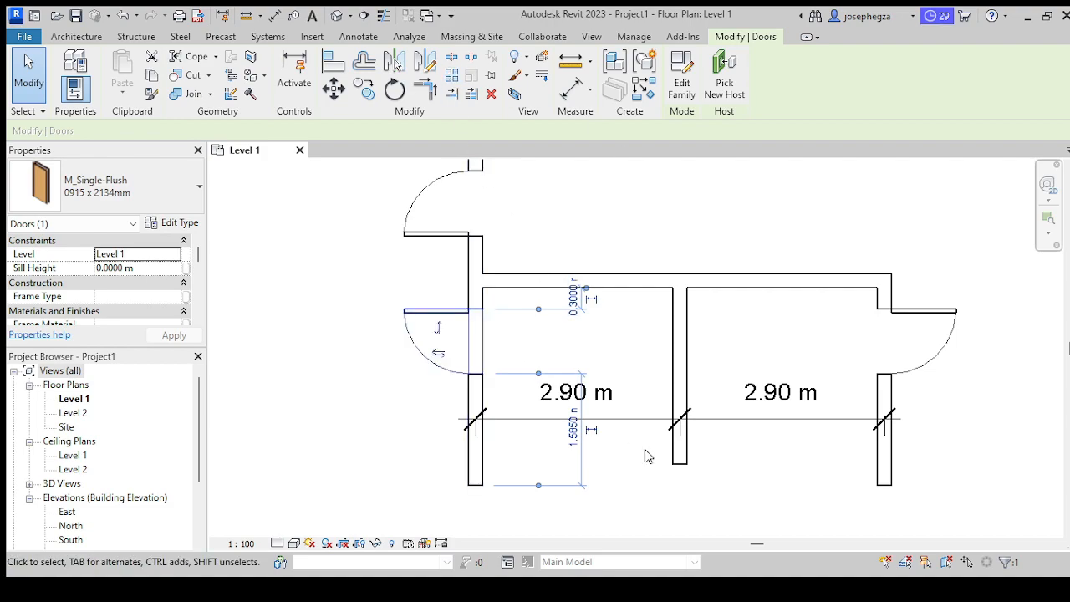
{"action": "left_click", "coordinate": [650, 263]}
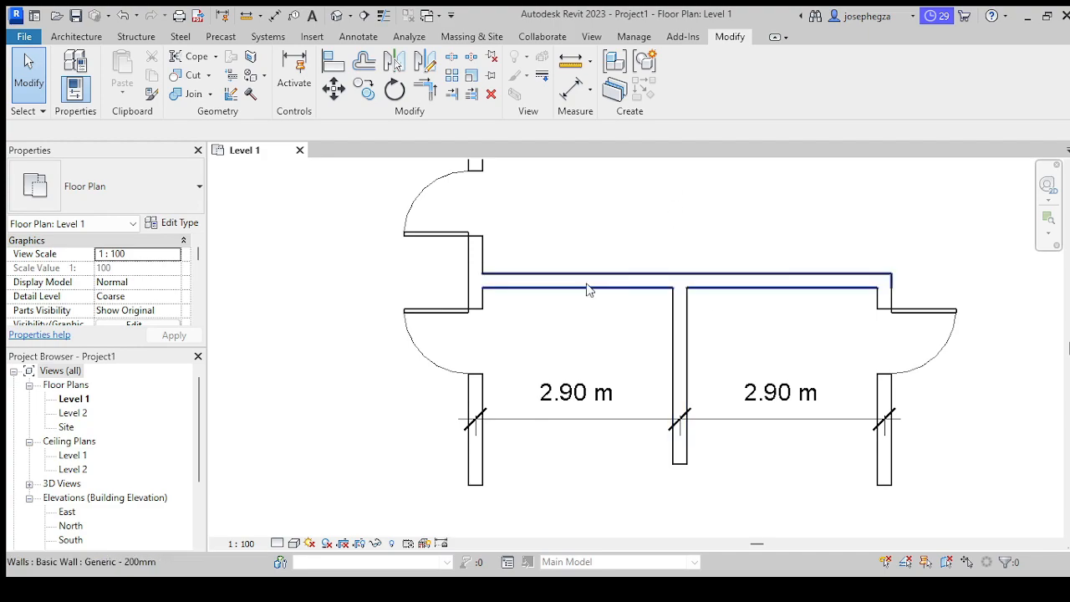
Step: Select the right-hand wall's door below the horizontal wall
{"action": "scroll", "coordinate": [623, 289], "scroll_direction": "down", "scroll_amount": 5}
{"action": "scroll", "coordinate": [628, 294], "scroll_direction": "up", "scroll_amount": 3}
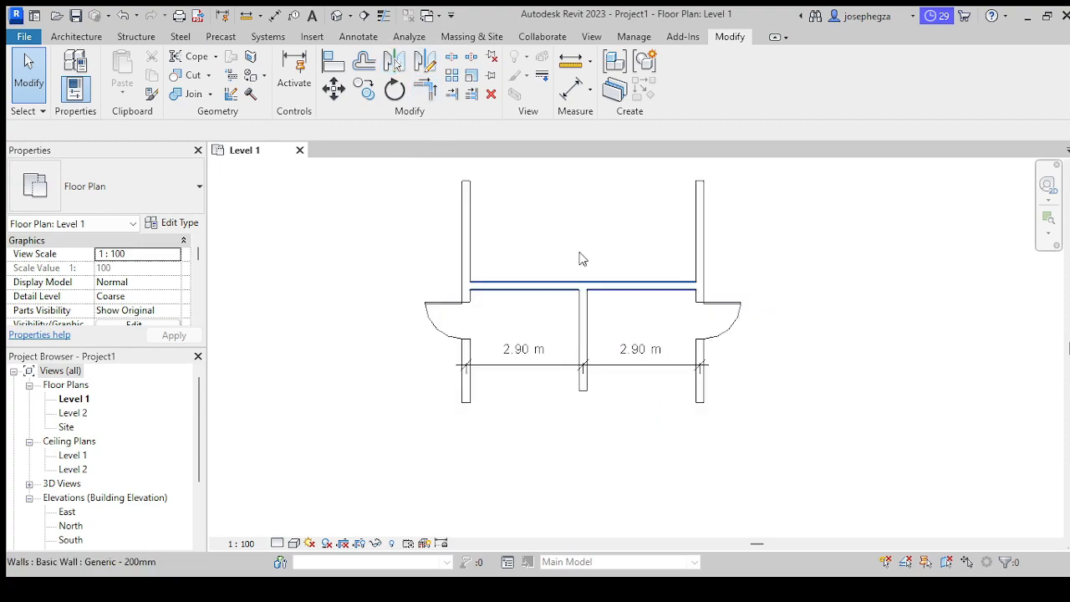
{"action": "scroll", "coordinate": [541, 219], "scroll_direction": "up", "scroll_amount": 2}
{"action": "middle_click_drag", "start_coordinate": [552, 242], "coordinate": [480, 313]}
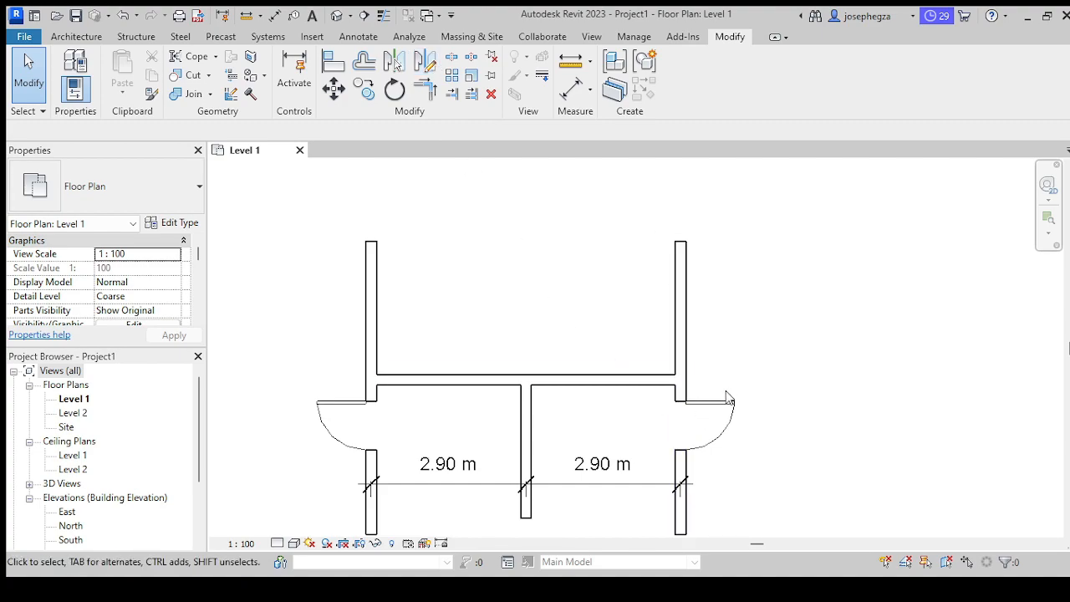
{"action": "left_click", "coordinate": [719, 400]}
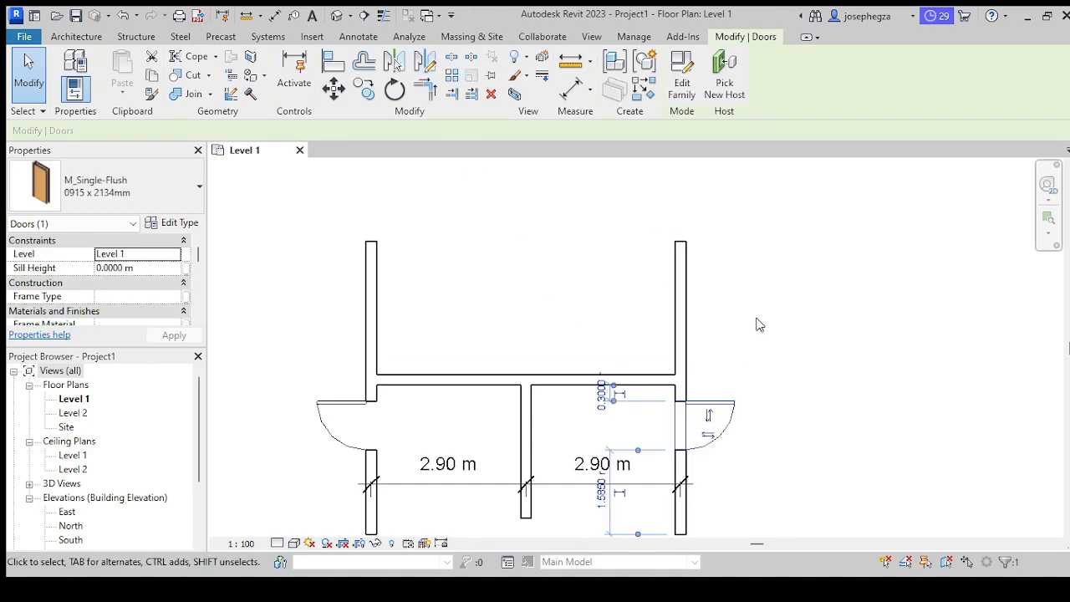
{"action": "key", "text": "d"}
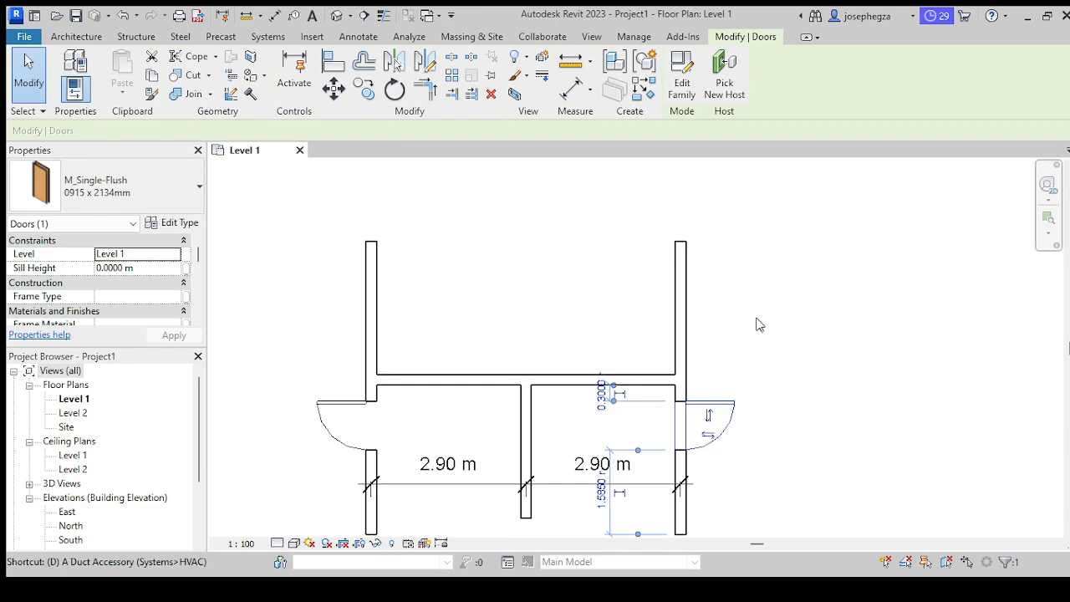
{"action": "key", "text": "m"}
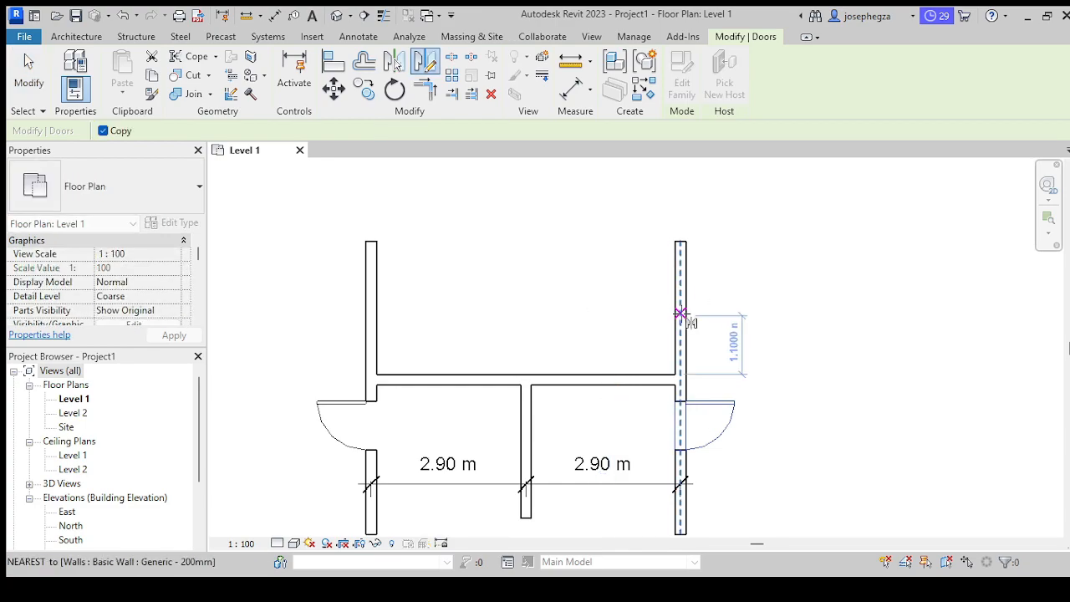
{"action": "scroll", "coordinate": [650, 378], "scroll_direction": "up", "scroll_amount": 2}
{"action": "left_click", "coordinate": [653, 378]}
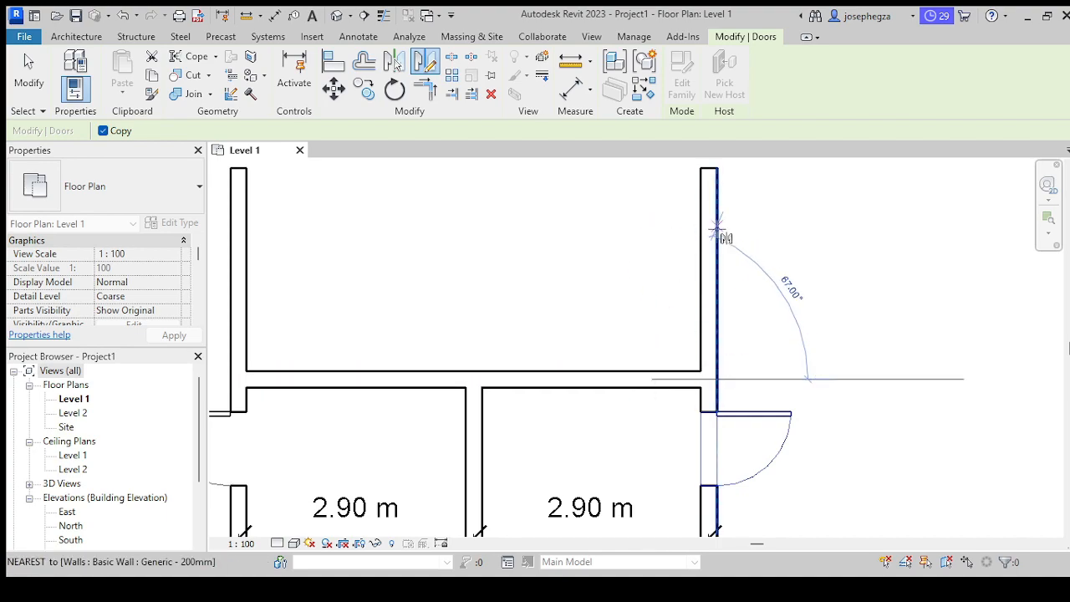
{"action": "scroll", "coordinate": [707, 205], "scroll_direction": "down", "scroll_amount": 2}
{"action": "middle_click_drag", "start_coordinate": [773, 290], "coordinate": [709, 300]}
{"action": "key", "text": "Escape"}
Step: Mirror a copy of the selected right-hand door above the horizontal wall, using an axis drawn along that wall's centerline
{"action": "scroll", "coordinate": [643, 352], "scroll_direction": "up", "scroll_amount": 2}
{"action": "scroll", "coordinate": [670, 336], "scroll_direction": "down", "scroll_amount": 1}
{"action": "scroll", "coordinate": [671, 335], "scroll_direction": "down", "scroll_amount": 1}
{"action": "middle_click_drag", "start_coordinate": [698, 337], "coordinate": [715, 337]}
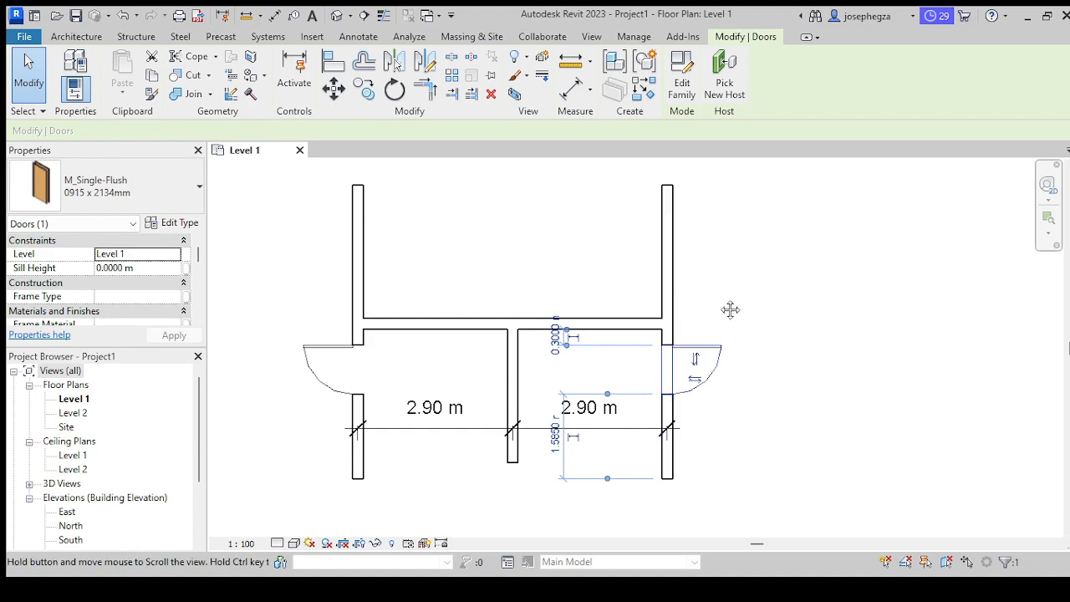
{"action": "scroll", "coordinate": [718, 298], "scroll_direction": "down", "scroll_amount": 1}
{"action": "scroll", "coordinate": [620, 220], "scroll_direction": "up", "scroll_amount": 1}
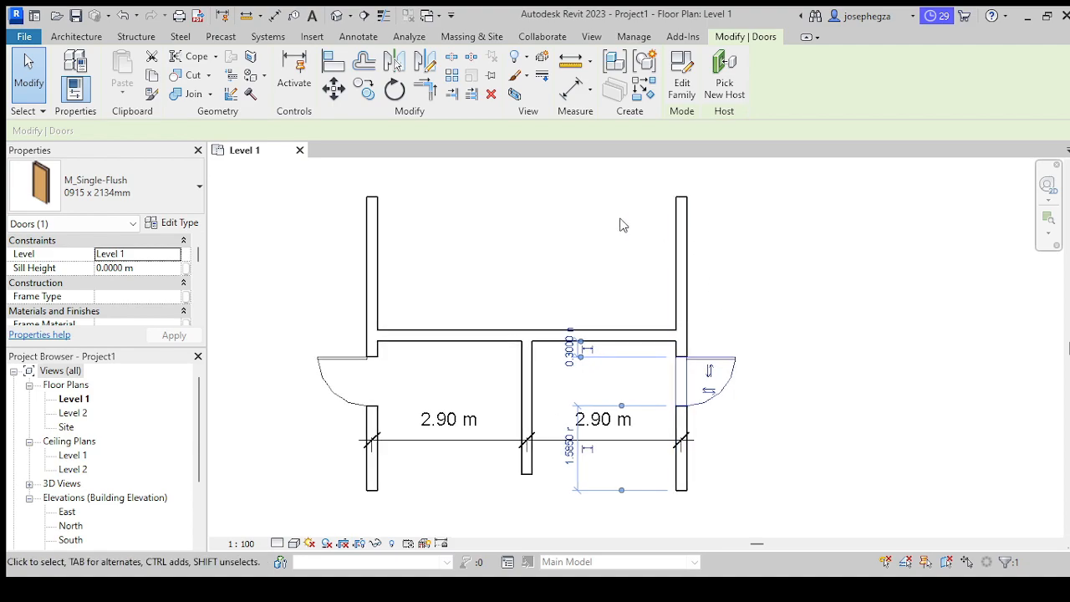
{"action": "left_click", "coordinate": [426, 63]}
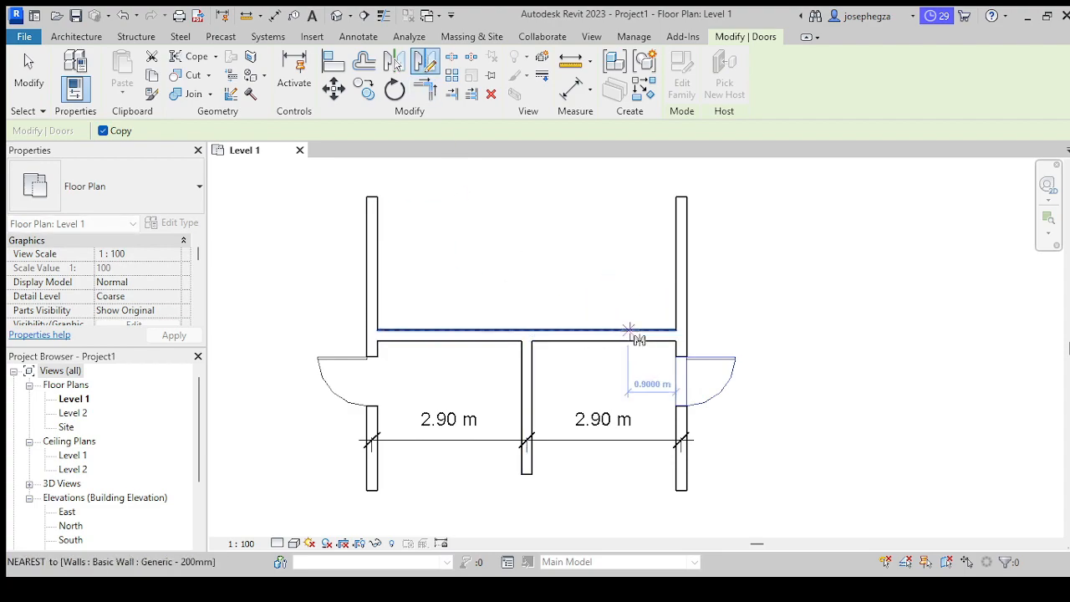
{"action": "scroll", "coordinate": [627, 329], "scroll_direction": "up", "scroll_amount": 1}
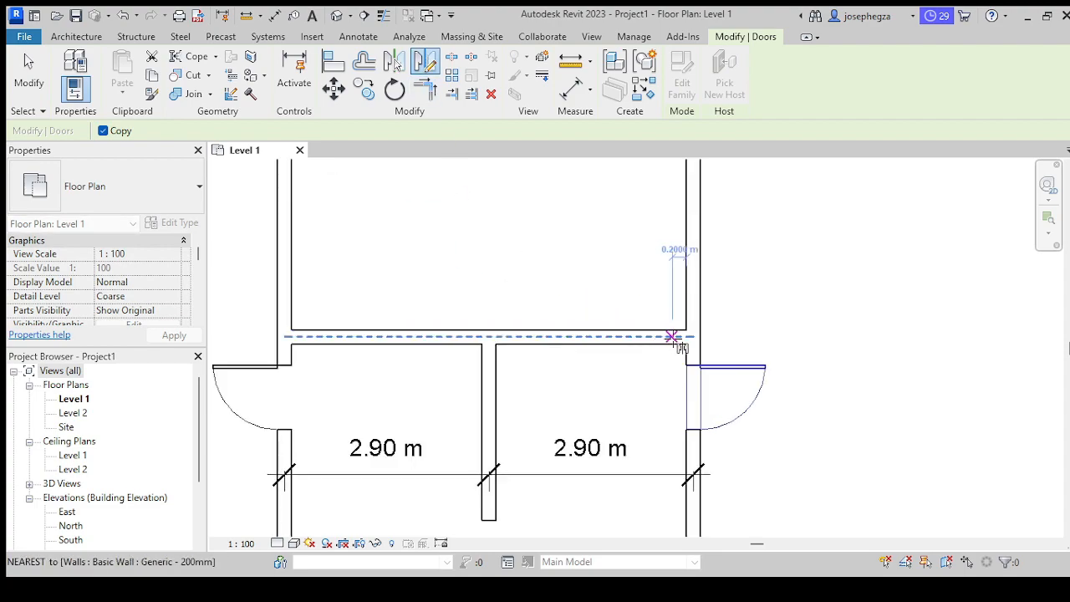
{"action": "left_click", "coordinate": [674, 337]}
{"action": "scroll", "coordinate": [624, 278], "scroll_direction": "down", "scroll_amount": 1}
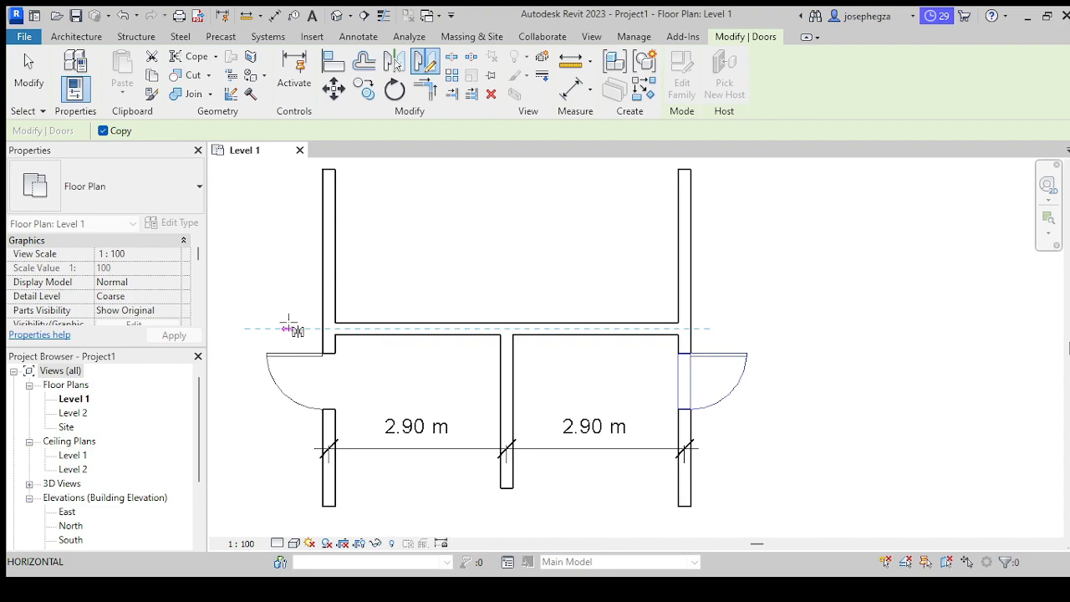
{"action": "left_click", "coordinate": [288, 328]}
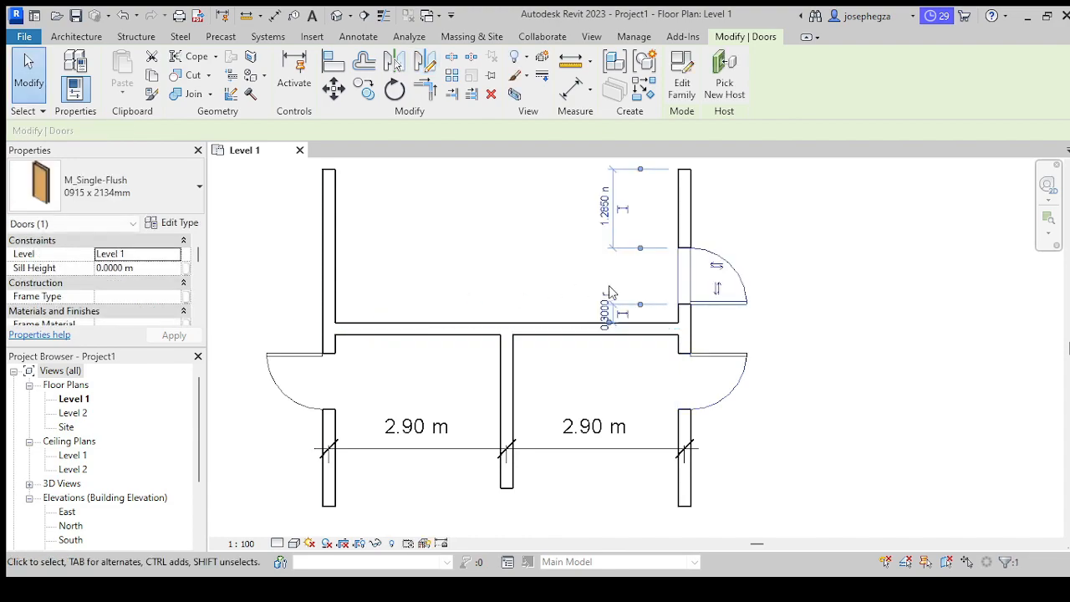
{"action": "key", "text": "Escape"}
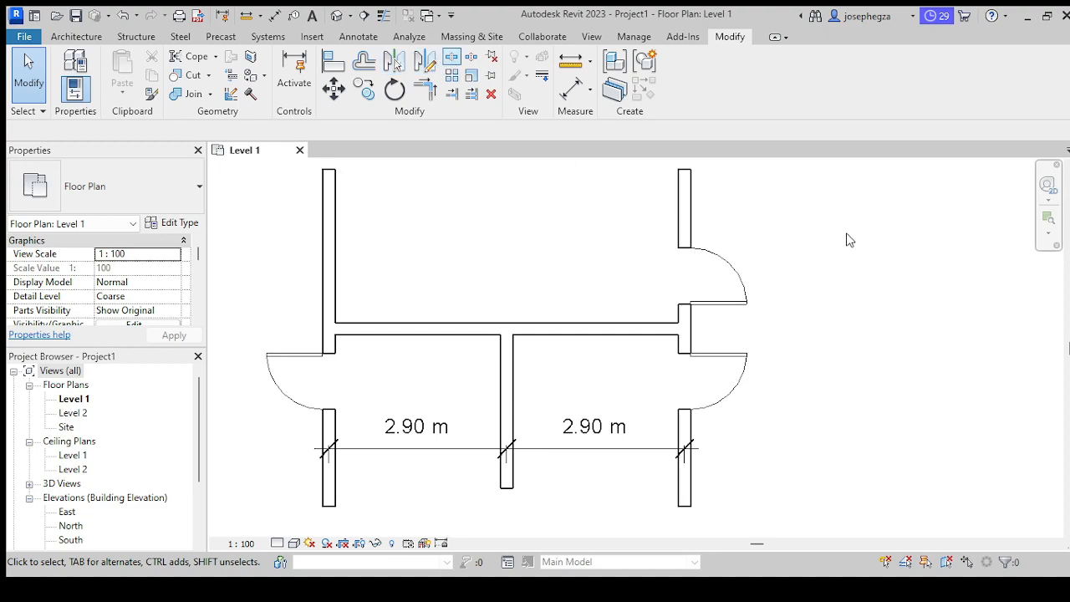
Step: Mirror a copy of the left wall's door onto its upper part, using Mirror - Pick Axis with the horizontal wall's centerline
{"action": "scroll", "coordinate": [616, 324], "scroll_direction": "down", "scroll_amount": 2}
{"action": "scroll", "coordinate": [615, 319], "scroll_direction": "up", "scroll_amount": 2}
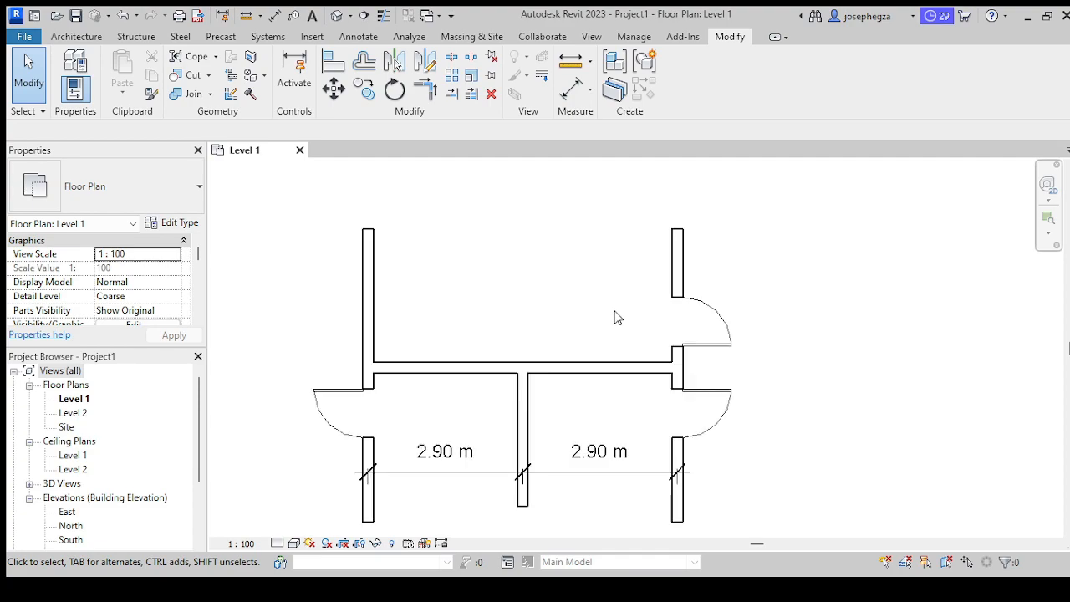
{"action": "middle_click_drag", "start_coordinate": [617, 318], "coordinate": [666, 297]}
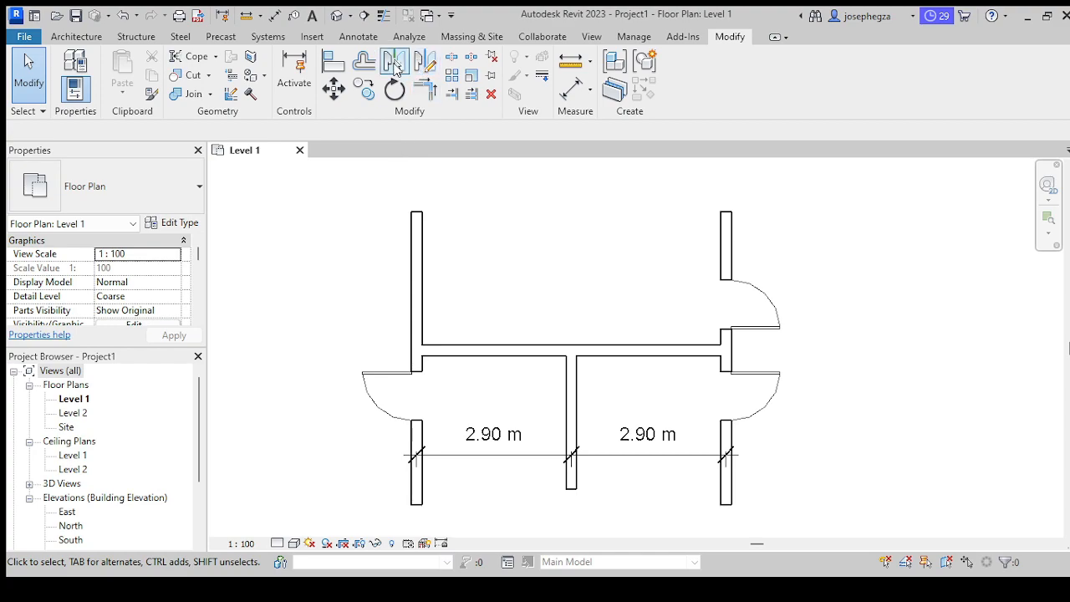
{"action": "left_click", "coordinate": [394, 65]}
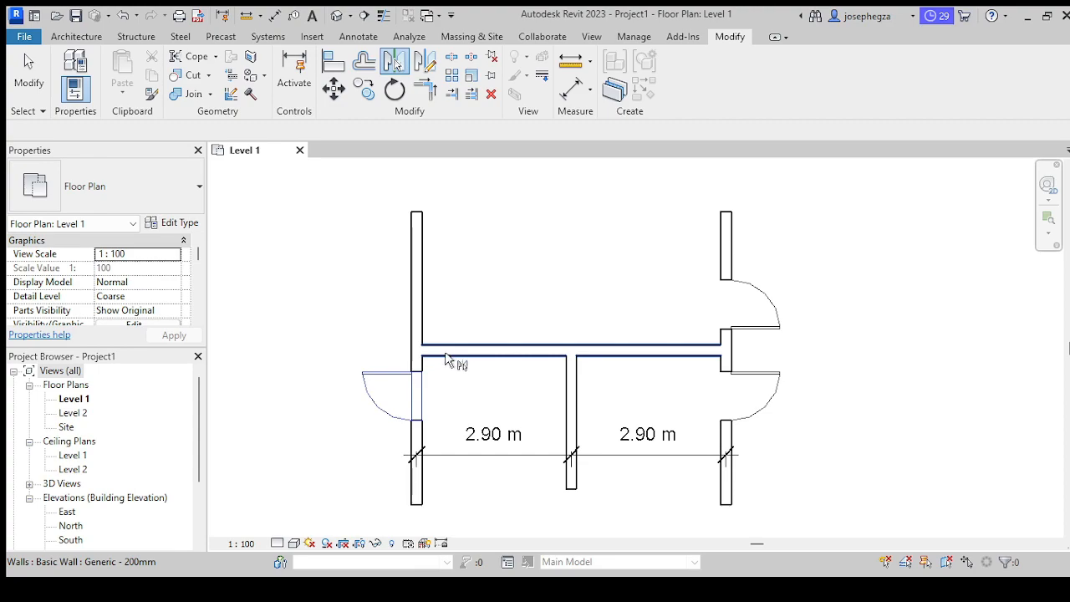
{"action": "scroll", "coordinate": [535, 363], "scroll_direction": "up", "scroll_amount": 2}
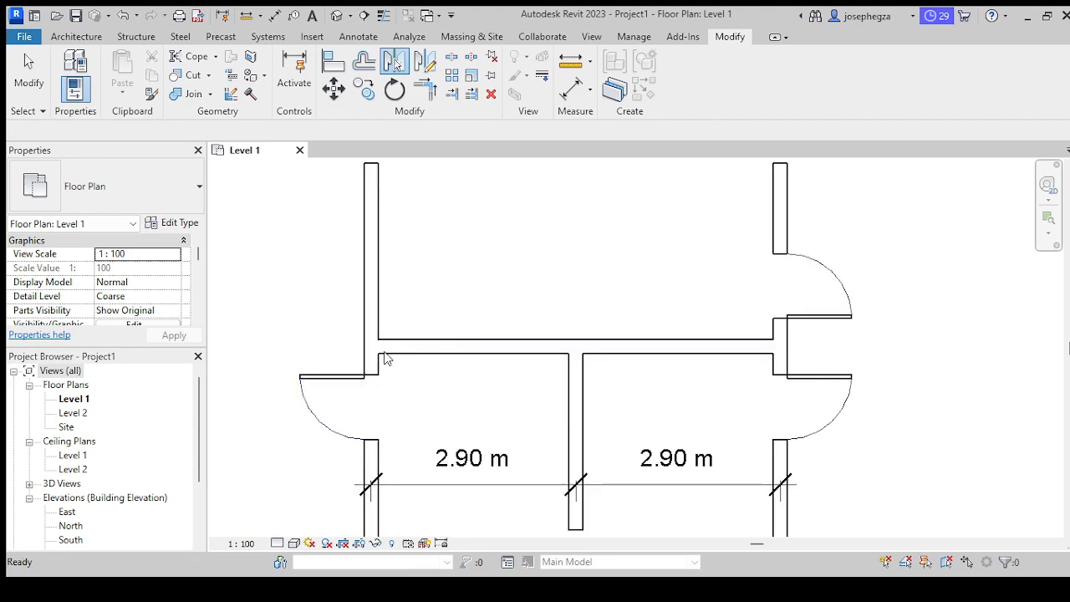
{"action": "left_click", "coordinate": [349, 385]}
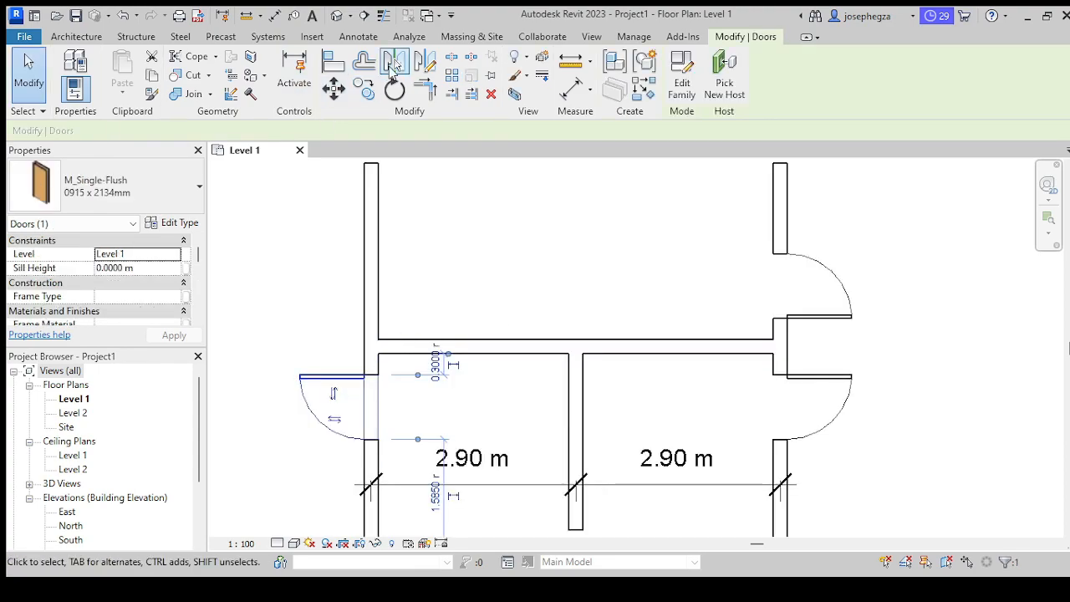
{"action": "key", "text": "m"}
{"action": "key", "text": "m"}
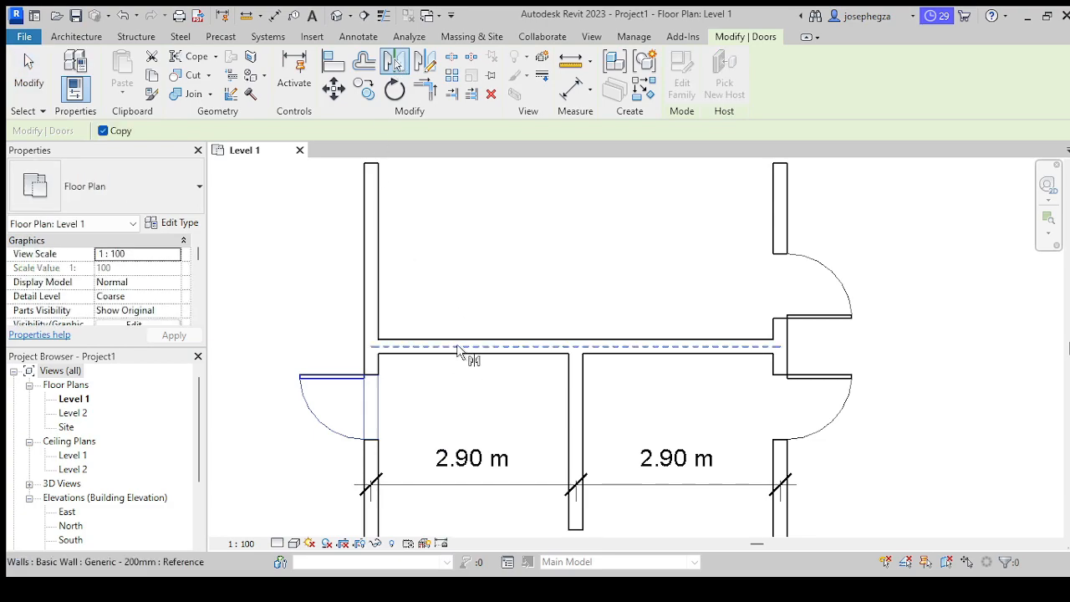
{"action": "left_click", "coordinate": [457, 347]}
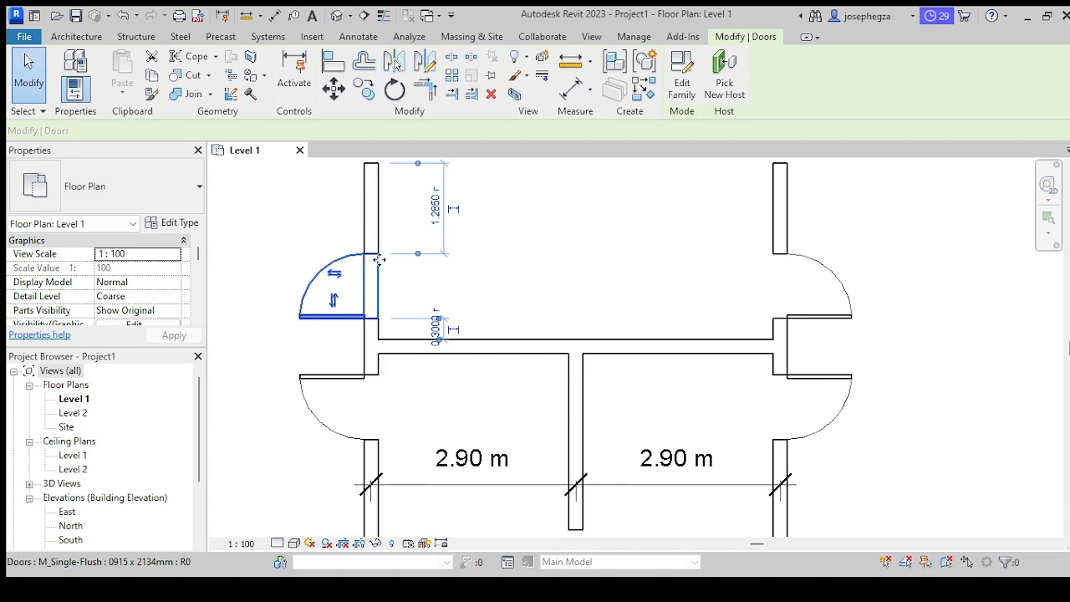
{"action": "scroll", "coordinate": [440, 269], "scroll_direction": "down", "scroll_amount": 1}
{"action": "middle_click_drag", "start_coordinate": [487, 281], "coordinate": [605, 287]}
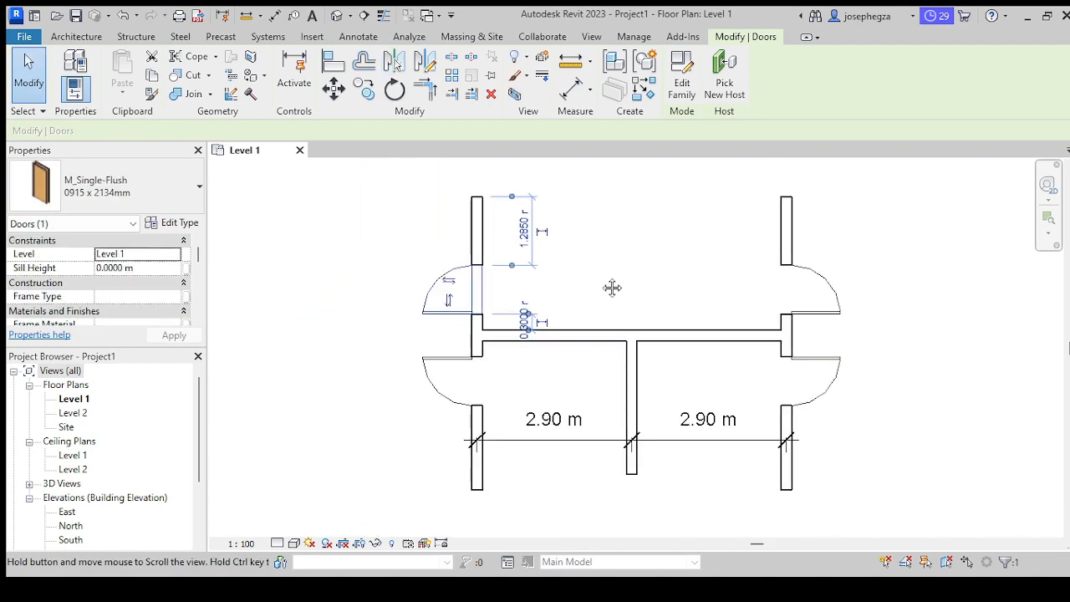
{"action": "left_click", "coordinate": [586, 283]}
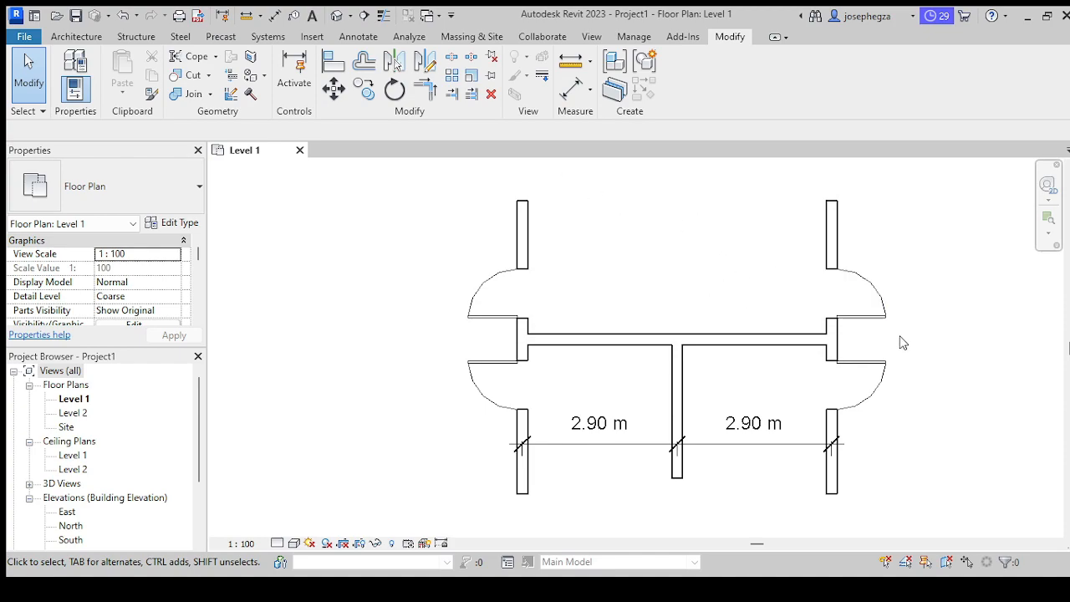
{"action": "scroll", "coordinate": [832, 335], "scroll_direction": "down", "scroll_amount": 2}
{"action": "mouse_move", "coordinate": [743, 310]}
{"action": "middle_mouse_down"}
{"action": "mouse_move", "coordinate": [735, 318]}
{"action": "mouse_move", "coordinate": [743, 308]}
{"action": "mouse_move", "coordinate": [730, 303]}
{"action": "middle_mouse_up"}
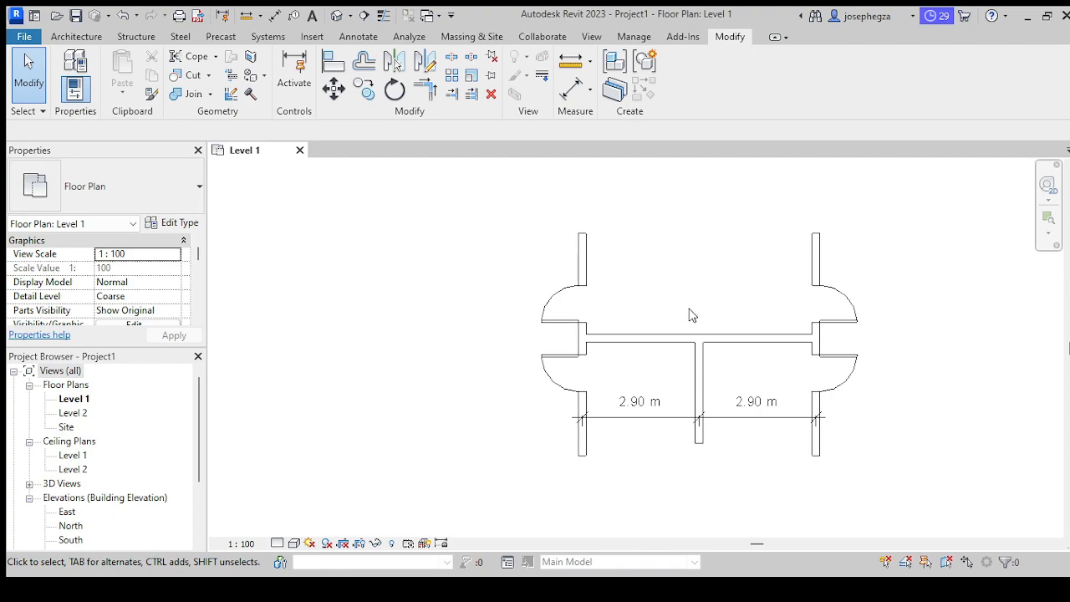
Step: Split the horizontal wall's left half at two points, about 0.6 m from the left wall and about 0.6 m from the middle wall
{"action": "scroll", "coordinate": [577, 355], "scroll_direction": "up", "scroll_amount": 1}
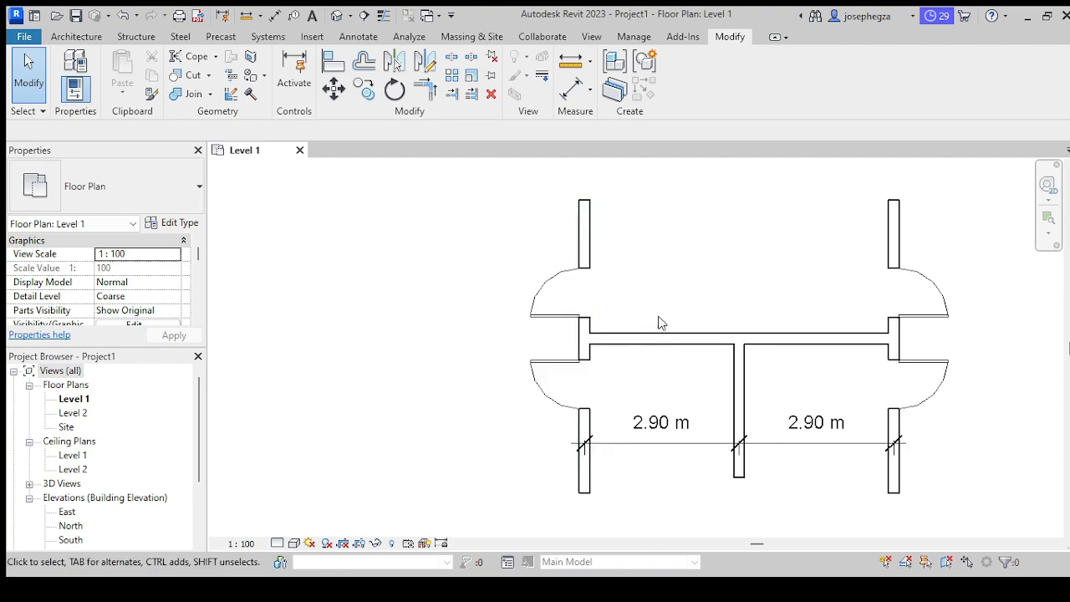
{"action": "scroll", "coordinate": [656, 320], "scroll_direction": "down", "scroll_amount": 1}
{"action": "middle_click_drag", "start_coordinate": [737, 232], "coordinate": [711, 232]}
{"action": "middle_click_drag", "start_coordinate": [747, 300], "coordinate": [700, 291]}
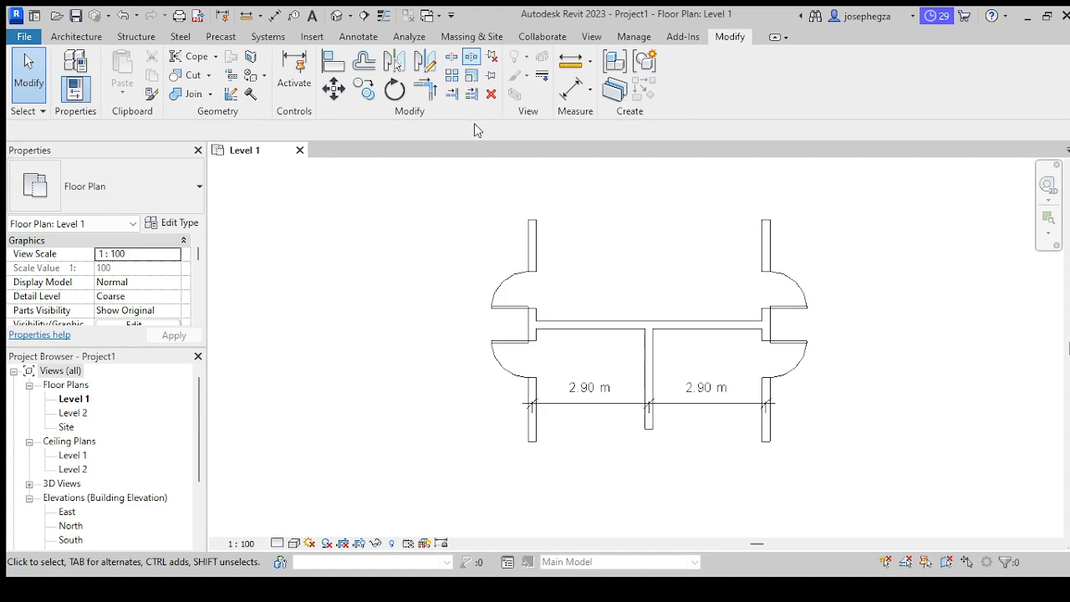
{"action": "left_click", "coordinate": [452, 57]}
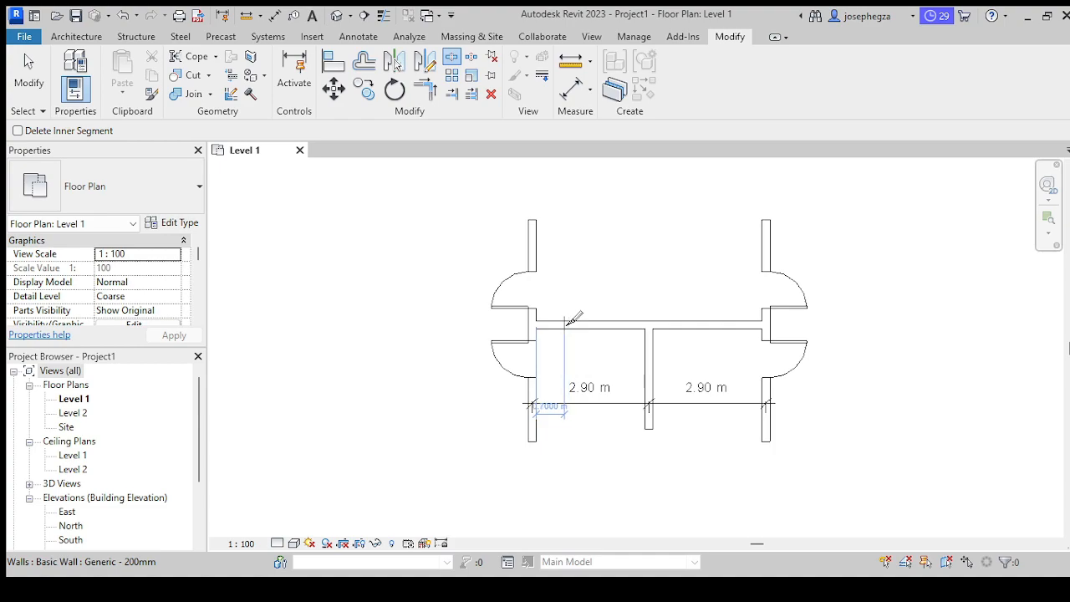
{"action": "scroll", "coordinate": [567, 326], "scroll_direction": "up", "scroll_amount": 5}
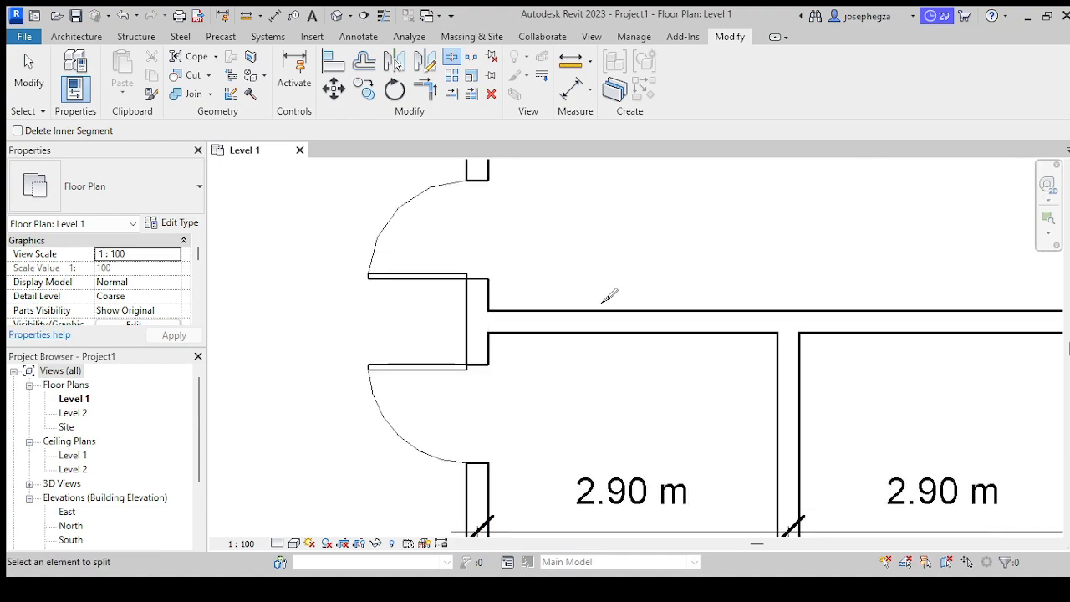
{"action": "scroll", "coordinate": [607, 294], "scroll_direction": "down", "scroll_amount": 2}
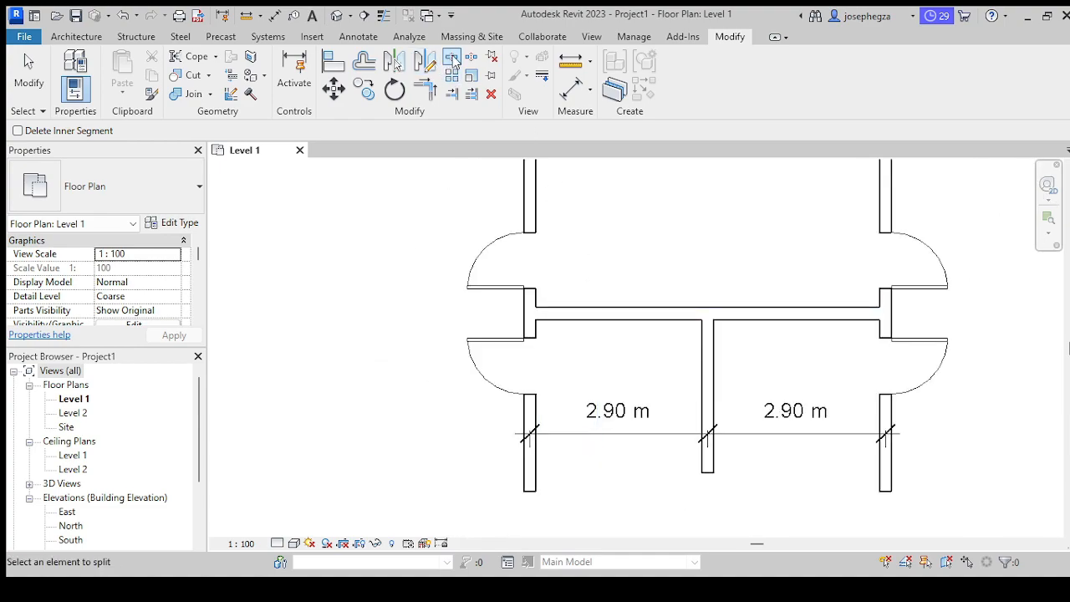
{"action": "left_click", "coordinate": [573, 310]}
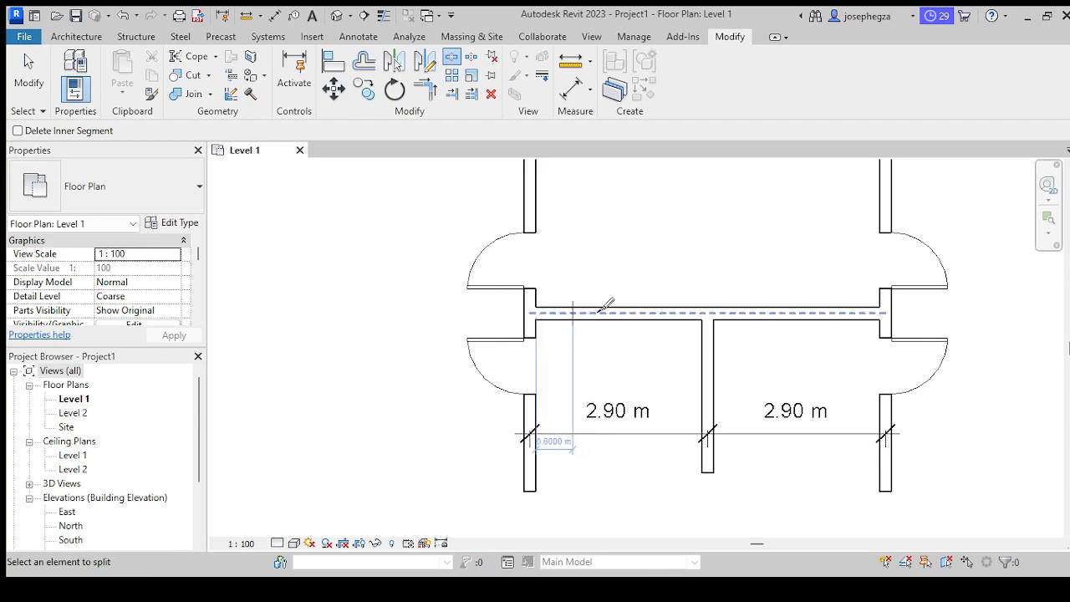
{"action": "left_click", "coordinate": [666, 308]}
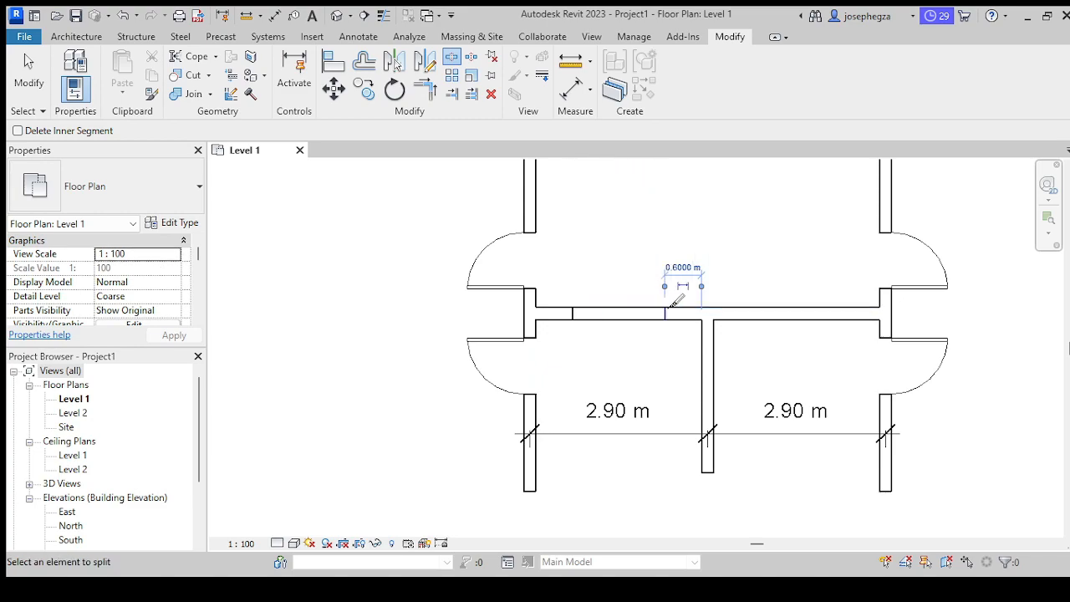
{"action": "scroll", "coordinate": [665, 309], "scroll_direction": "down", "scroll_amount": 1}
{"action": "key", "text": "Escape"}
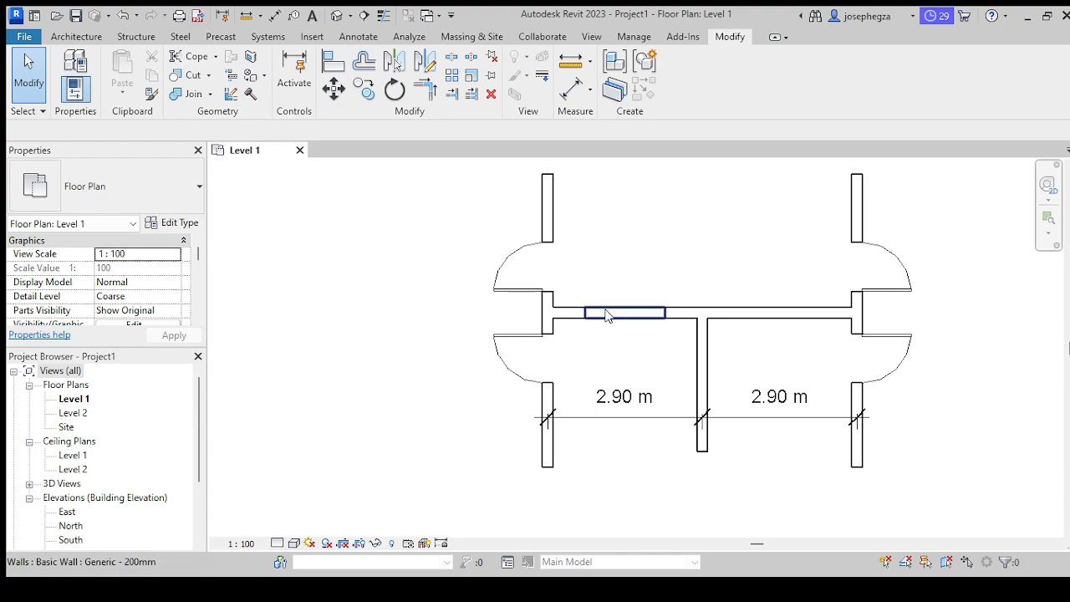
Step: Delete the segment between the two split lines and view the wall opening in the default 3D view
{"action": "left_click", "coordinate": [679, 280]}
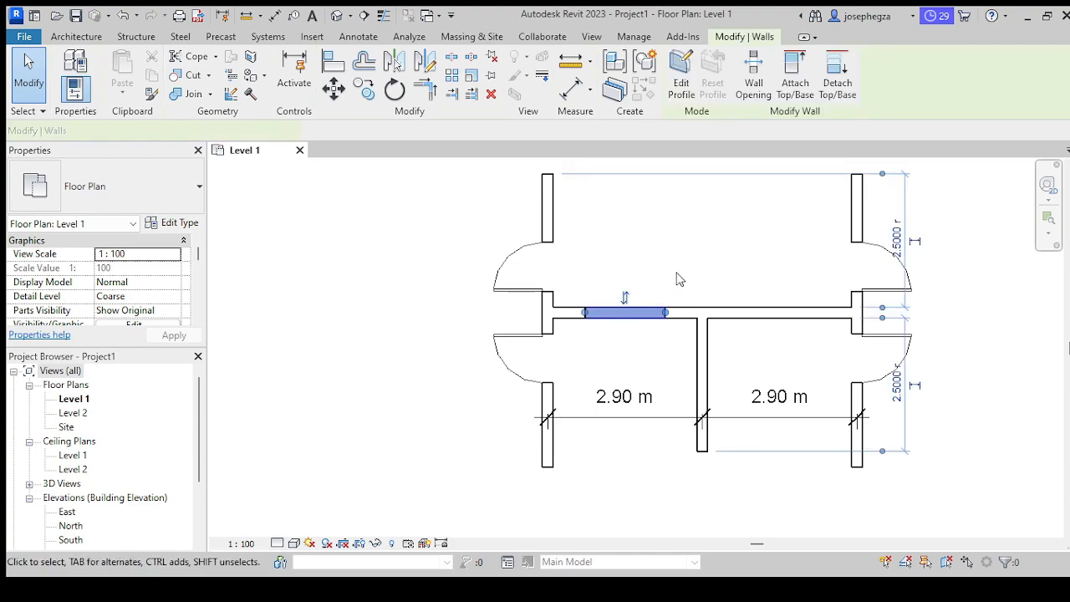
{"action": "key", "text": "Delete"}
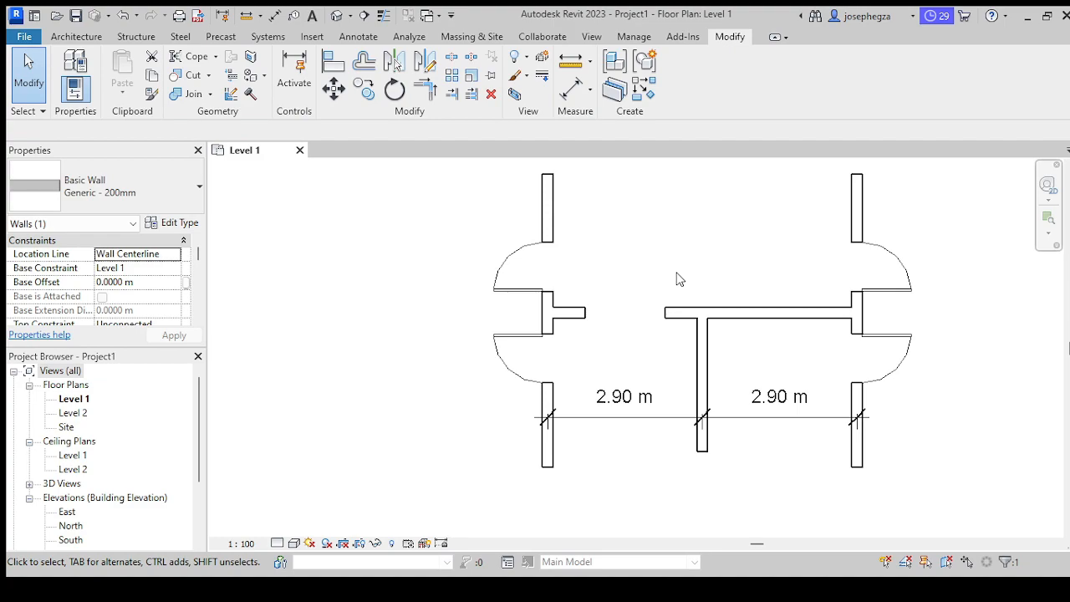
{"action": "left_click", "coordinate": [336, 17]}
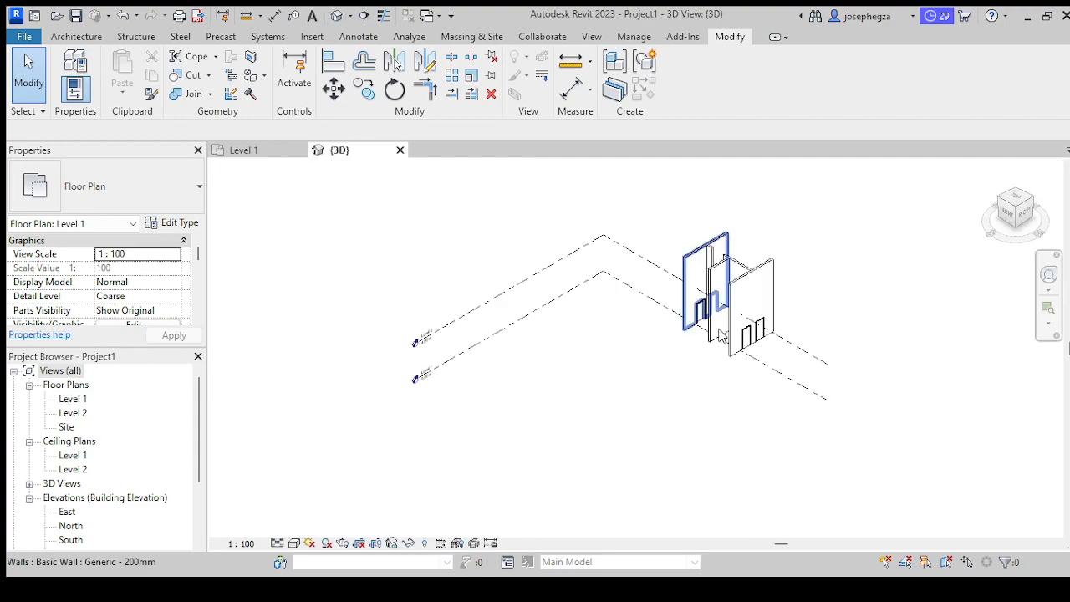
{"action": "middle_click_drag", "start_coordinate": [729, 348], "coordinate": [697, 308], "text": "shift"}
{"action": "scroll", "coordinate": [669, 305], "scroll_direction": "up", "scroll_amount": 5}
{"action": "scroll", "coordinate": [692, 279], "scroll_direction": "down", "scroll_amount": 3}
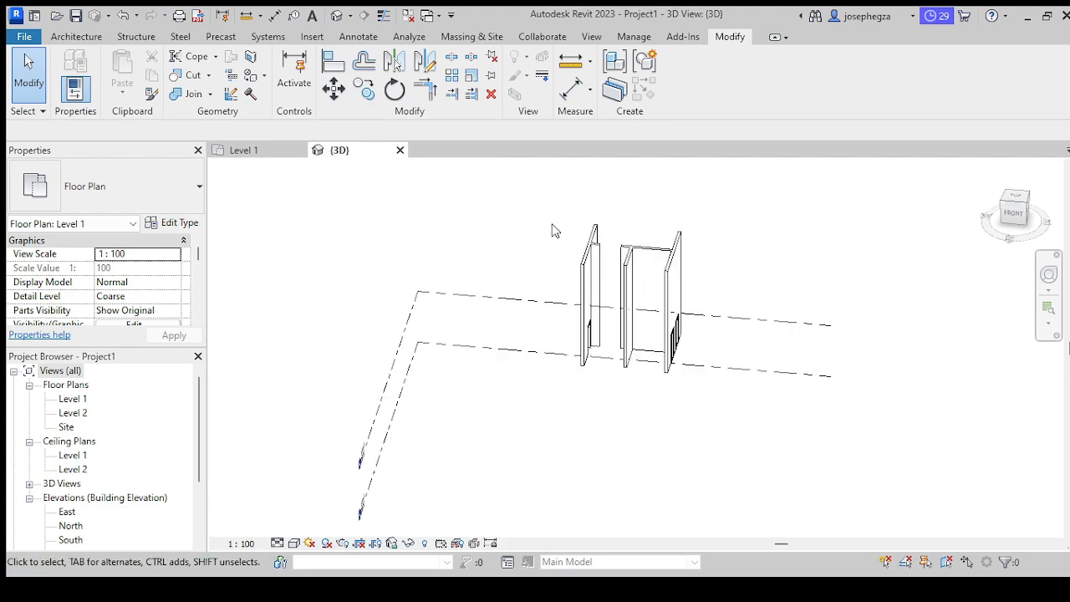
Step: Use Split with Gap, with a 0.0250 m joint gap, at two points on the horizontal wall between the middle and right walls
{"action": "left_click", "coordinate": [470, 58]}
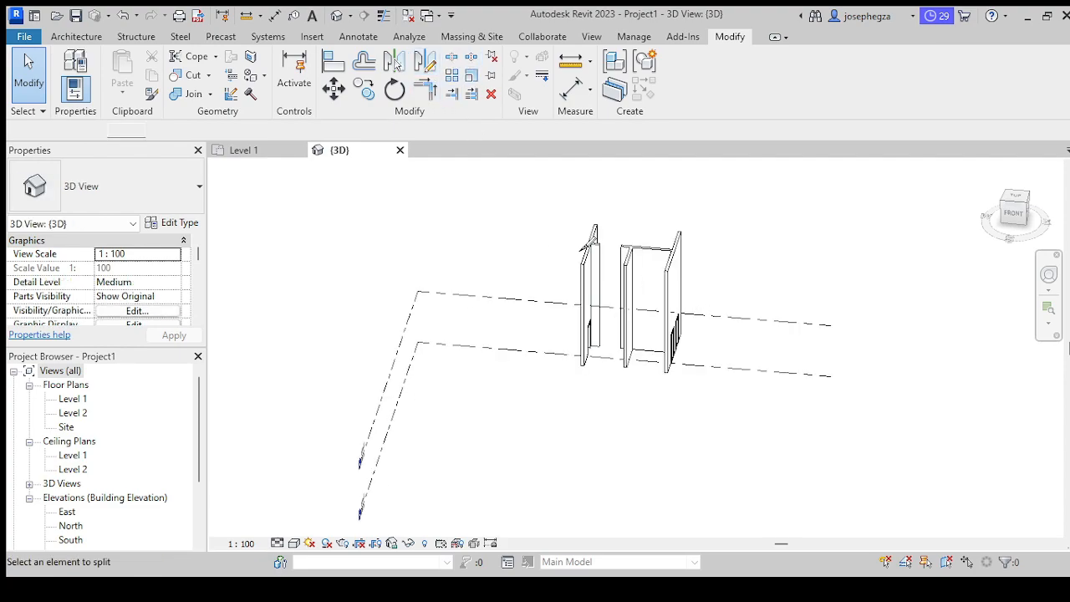
{"action": "scroll", "coordinate": [664, 241], "scroll_direction": "up", "scroll_amount": 4}
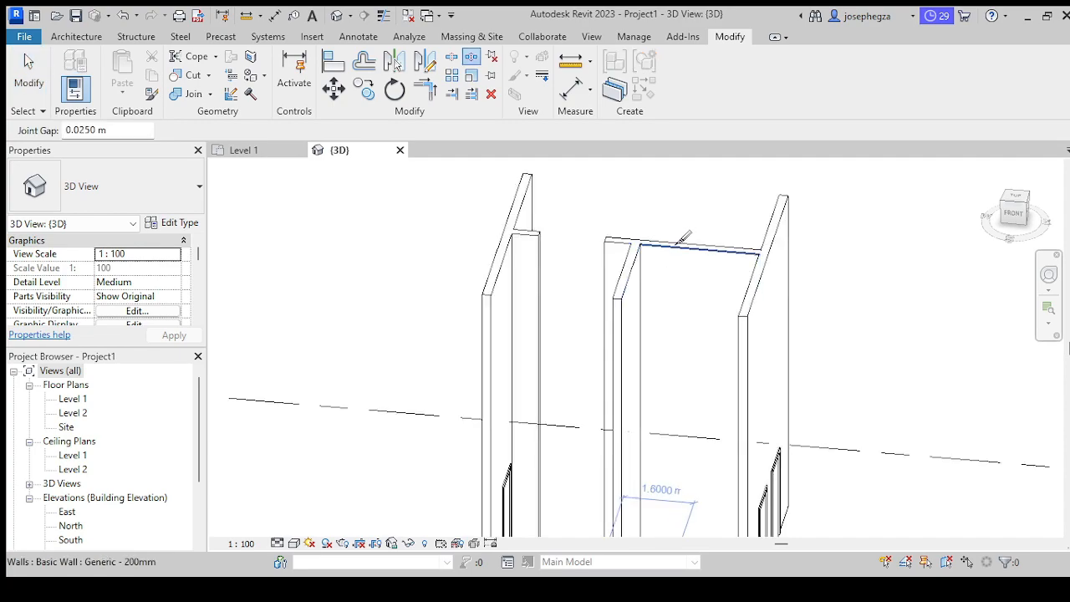
{"action": "left_click", "coordinate": [676, 244]}
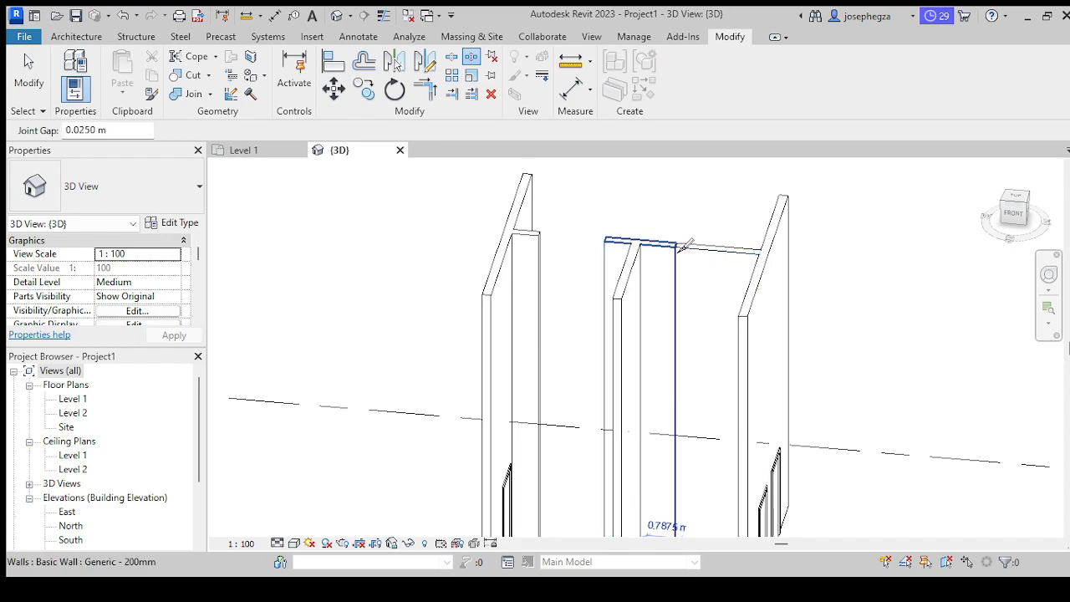
{"action": "left_click", "coordinate": [742, 248]}
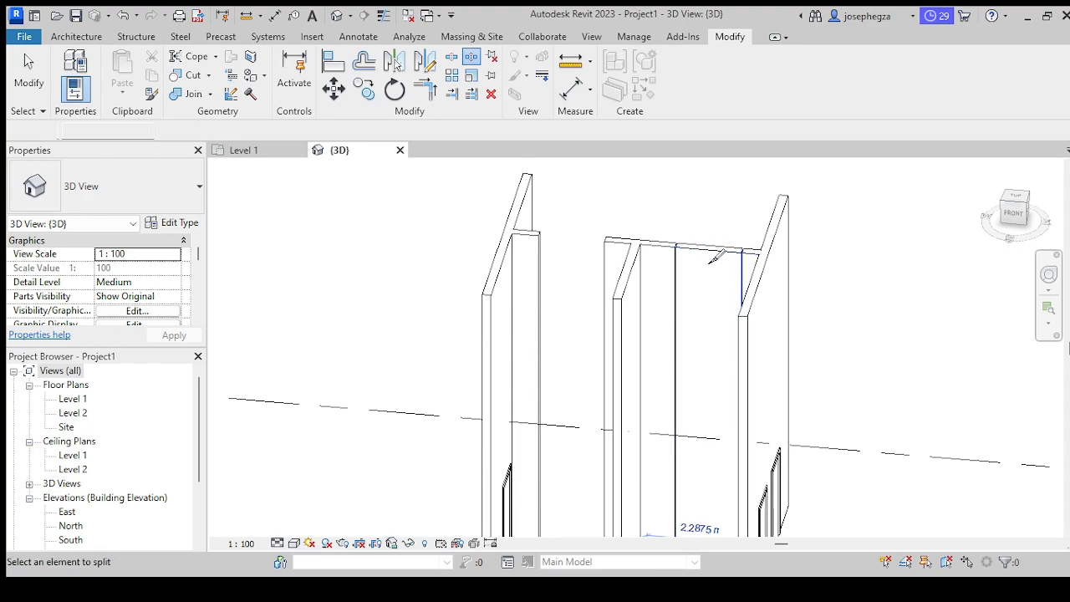
{"action": "scroll", "coordinate": [711, 256], "scroll_direction": "down", "scroll_amount": 2}
{"action": "key", "text": "Escape"}
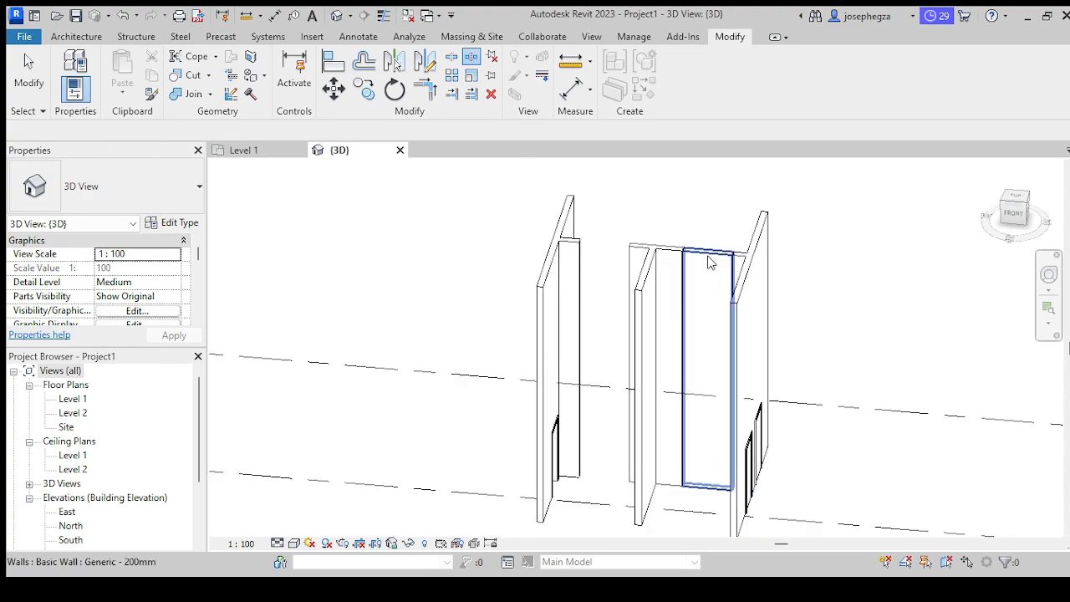
Step: Delete the wall segment between the two gap cuts and undo the deletion
{"action": "left_click", "coordinate": [710, 262]}
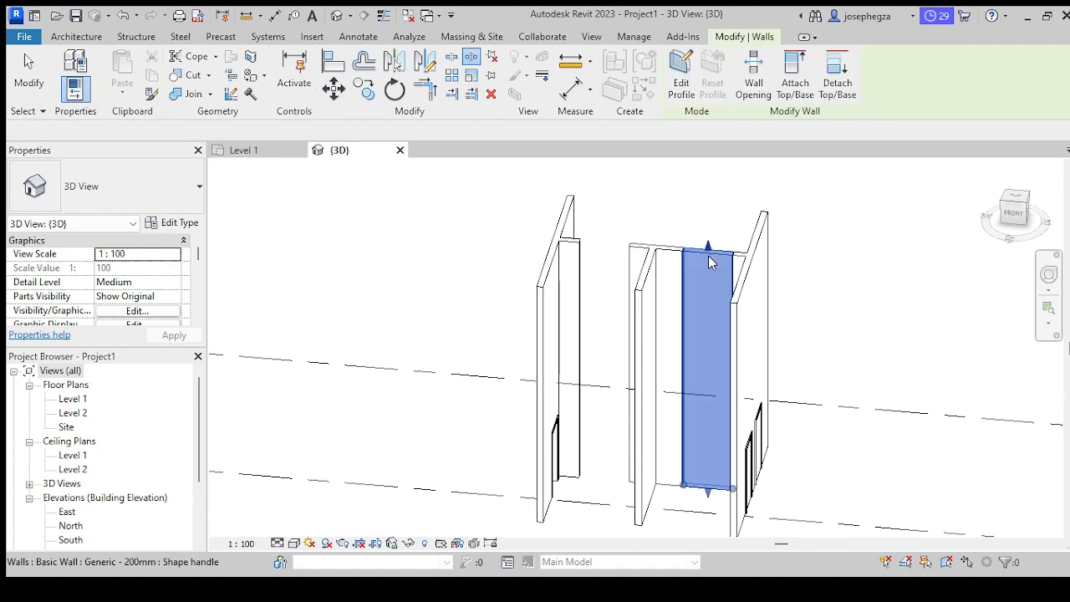
{"action": "key", "text": "Delete"}
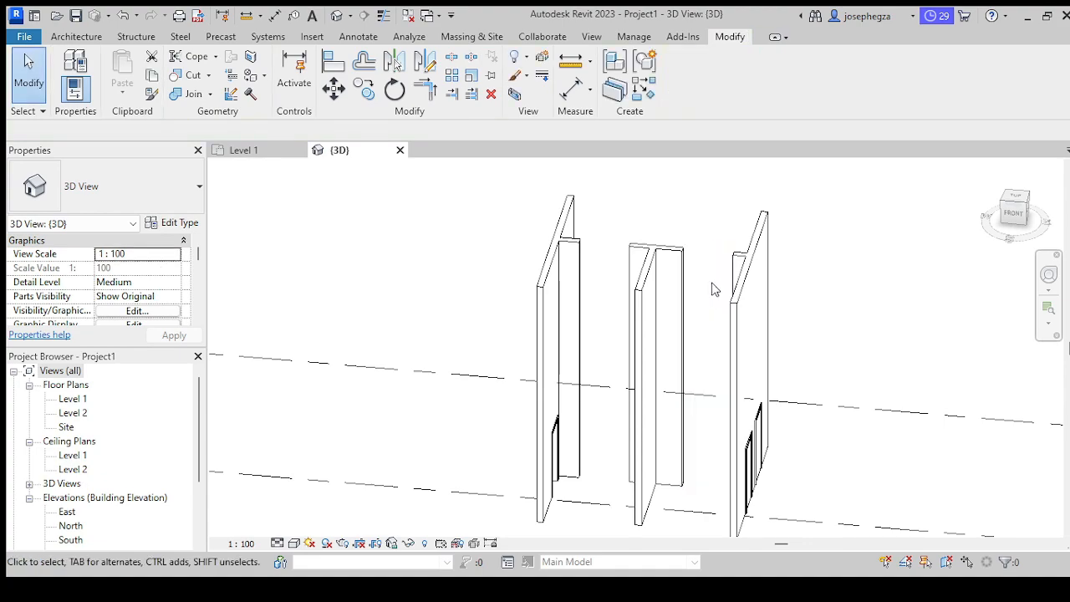
{"action": "key", "text": "ctrl+z"}
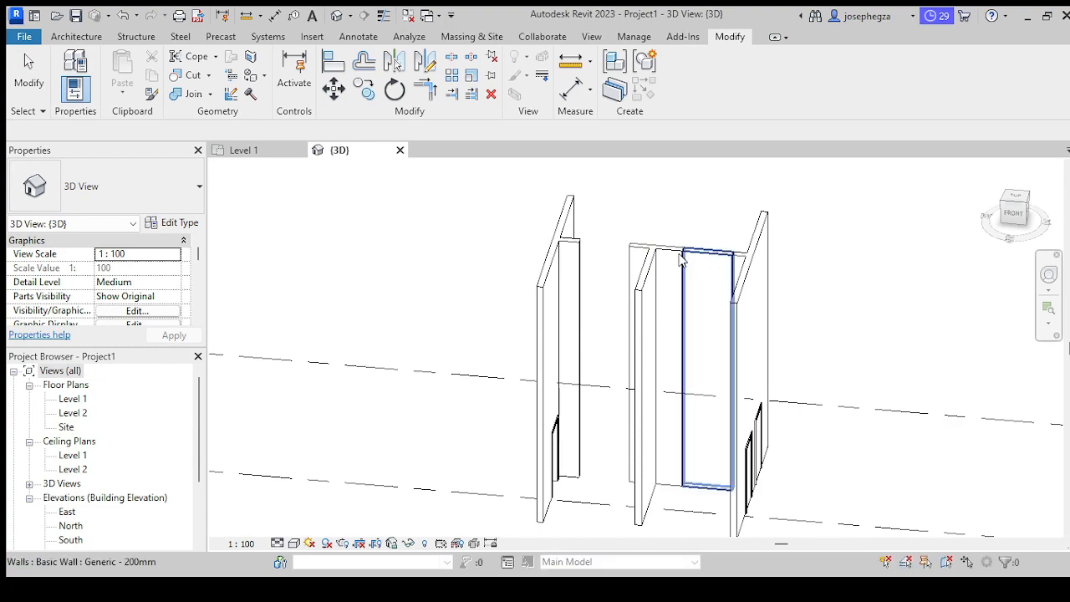
Step: Try to lower the top edge of the segment between the gap cuts, and undo the gap splits
{"action": "left_click", "coordinate": [711, 260]}
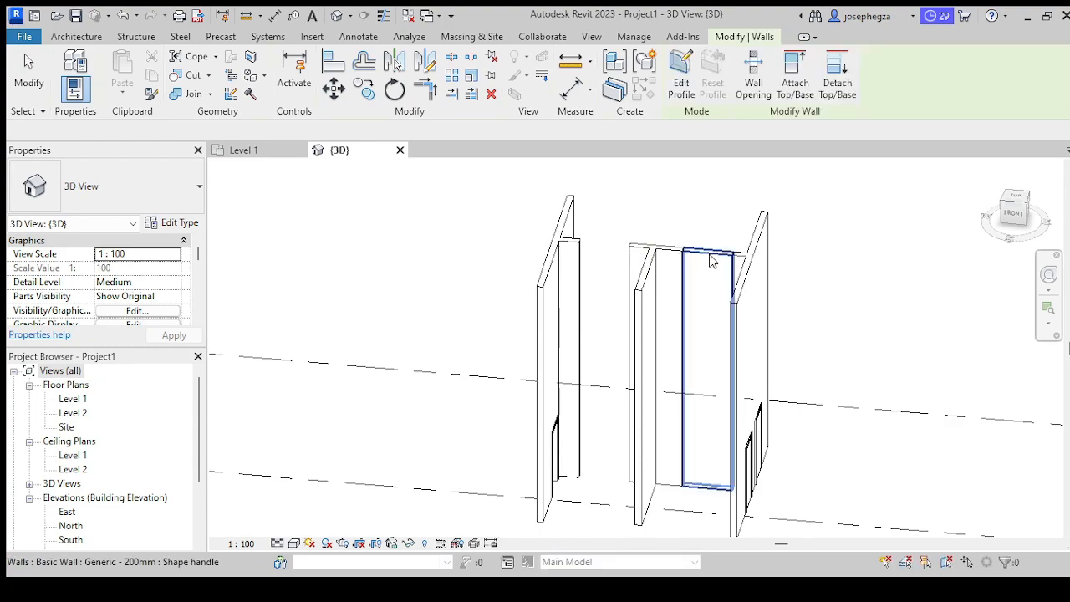
{"action": "left_click", "coordinate": [707, 261]}
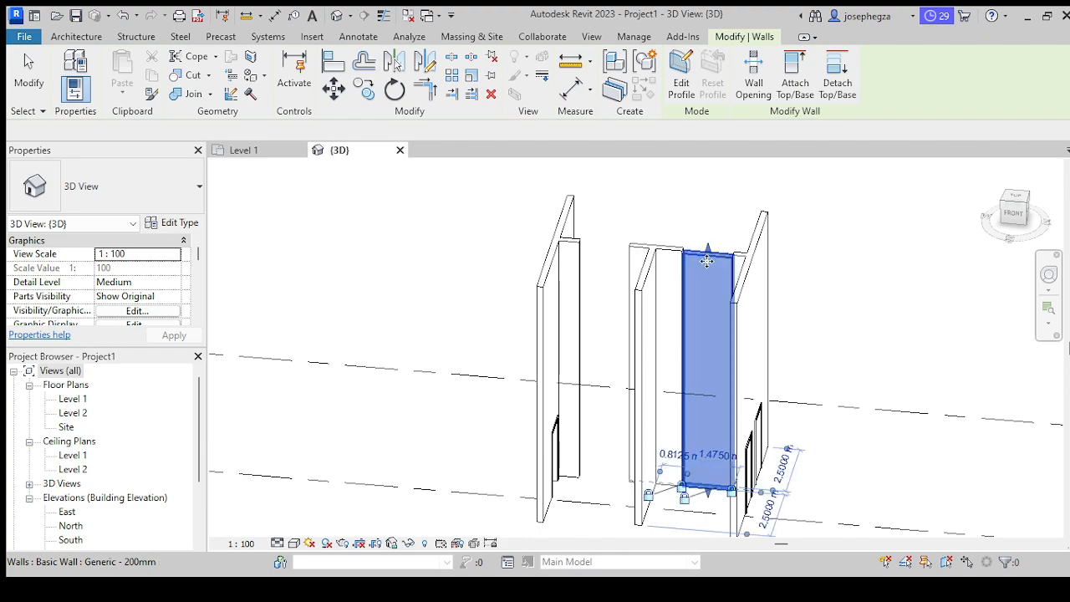
{"action": "left_click_drag", "start_coordinate": [707, 247], "coordinate": [705, 280]}
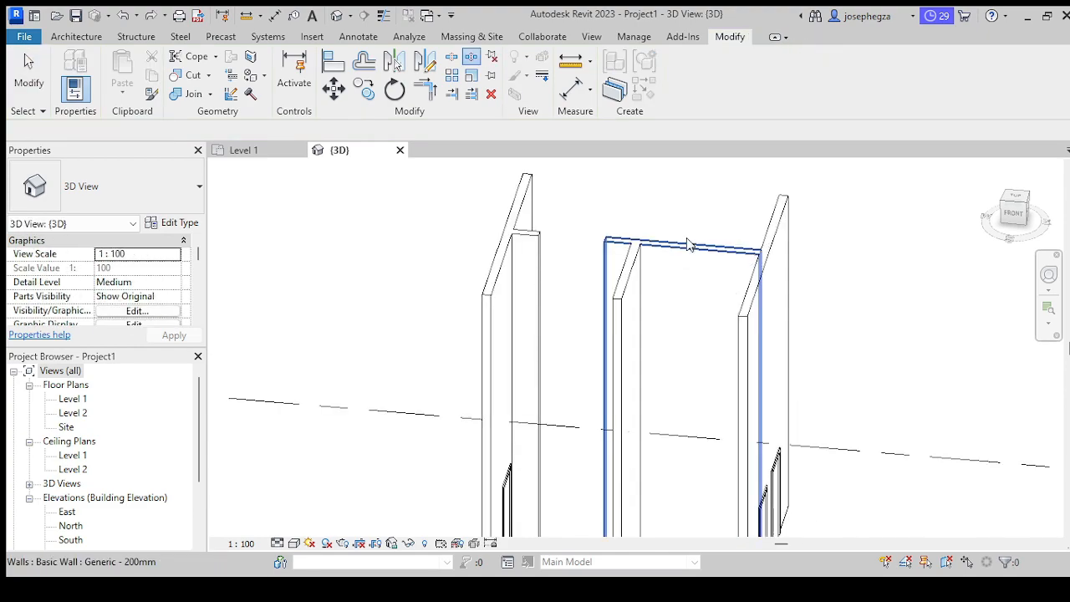
{"action": "key", "text": "Escape"}
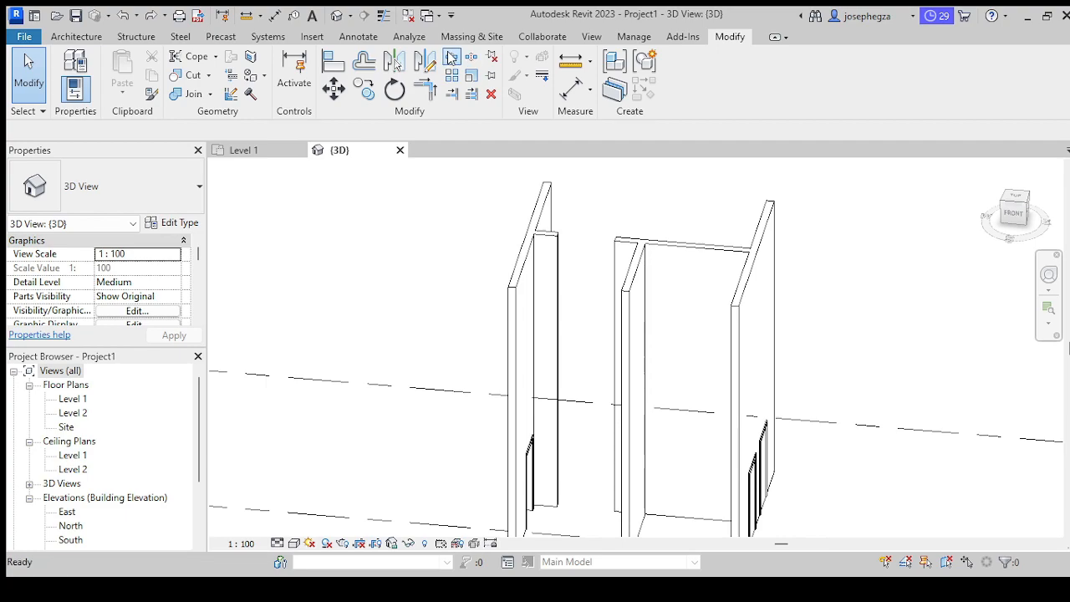
Step: In the Level 1 plan, split the remaining horizontal wall about 1.3 m from its free end and about 0.5 m from the right wall
{"action": "left_click", "coordinate": [251, 150]}
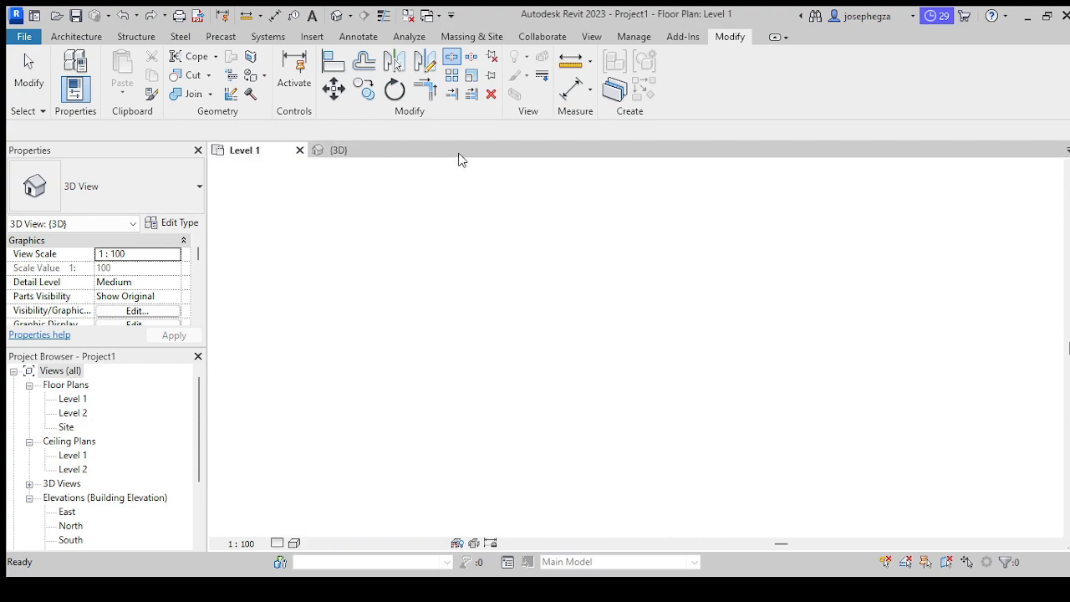
{"action": "key", "text": "s"}
{"action": "key", "text": "l"}
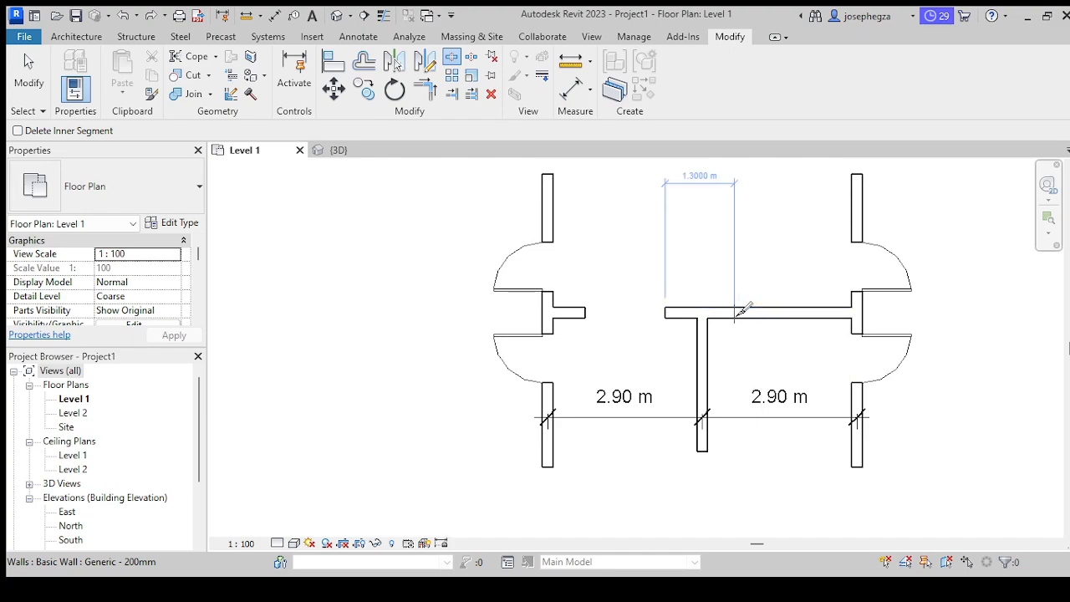
{"action": "left_click", "coordinate": [735, 312]}
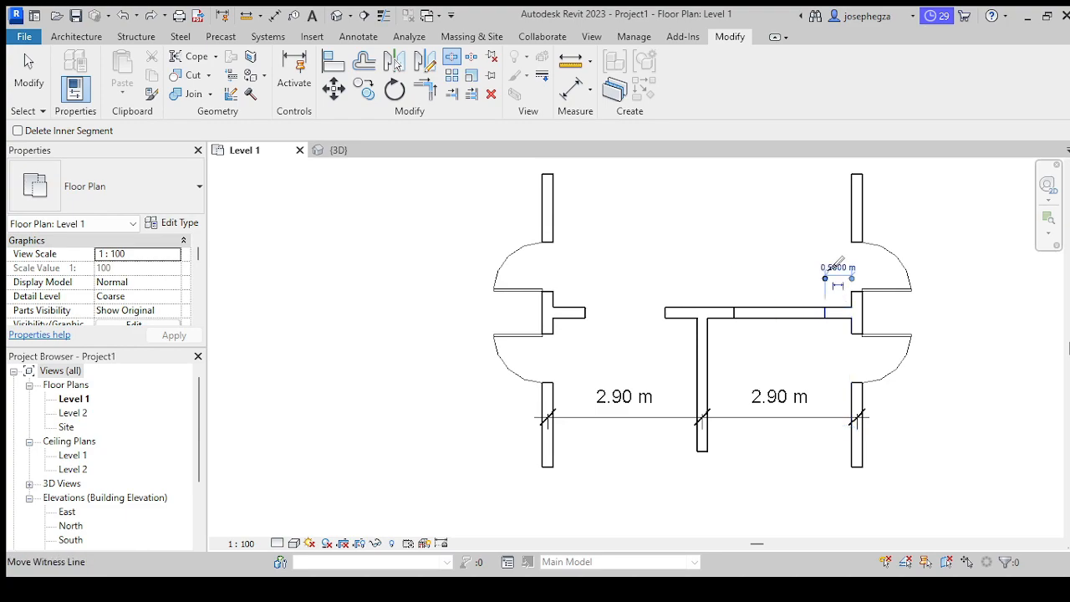
{"action": "key", "text": "Escape"}
{"action": "key", "text": "Escape"}
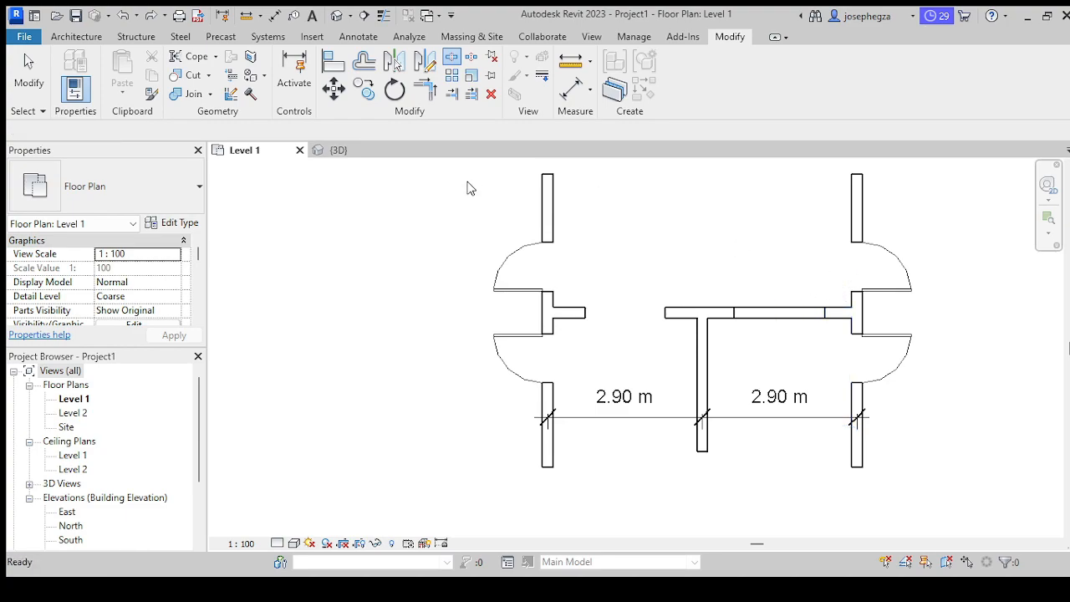
Step: Delete the segment between the two split lines in the horizontal wall's right half on Level 1
{"action": "left_click", "coordinate": [339, 150]}
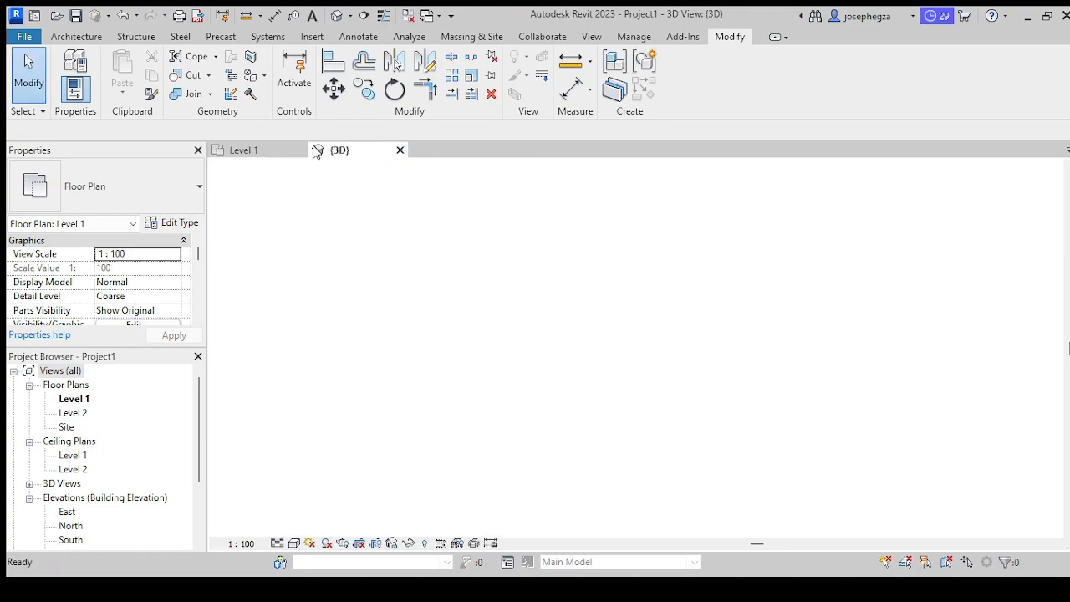
{"action": "left_click", "coordinate": [248, 149]}
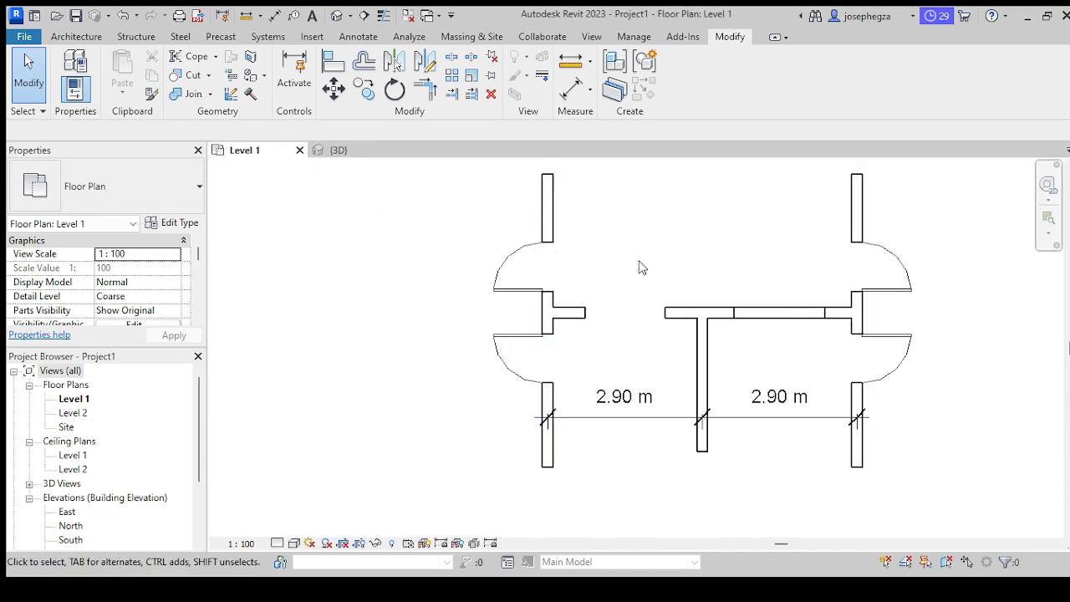
{"action": "left_click", "coordinate": [767, 313]}
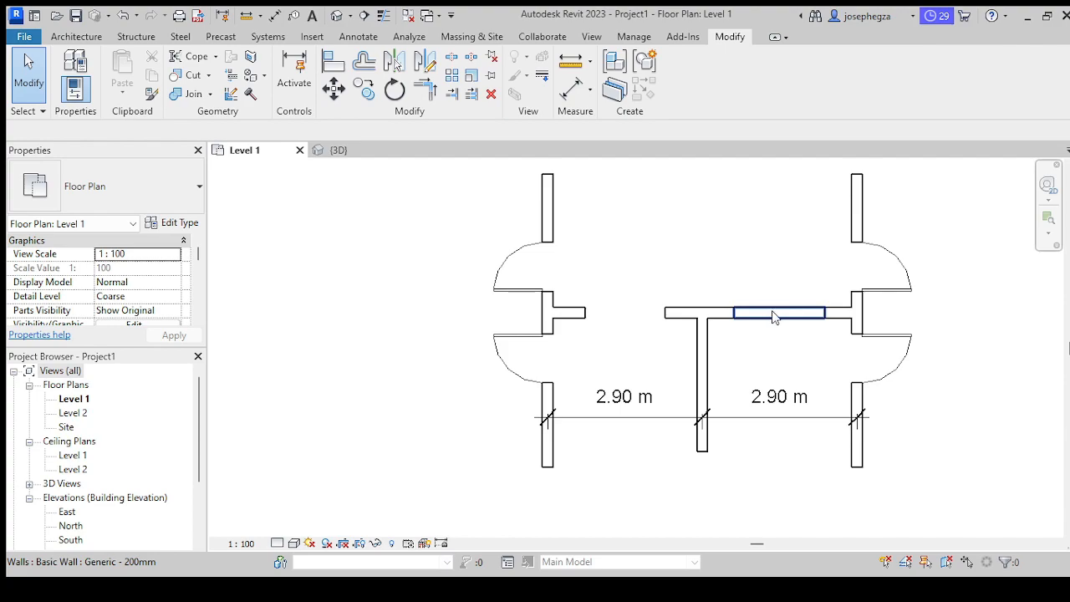
{"action": "left_click", "coordinate": [769, 313]}
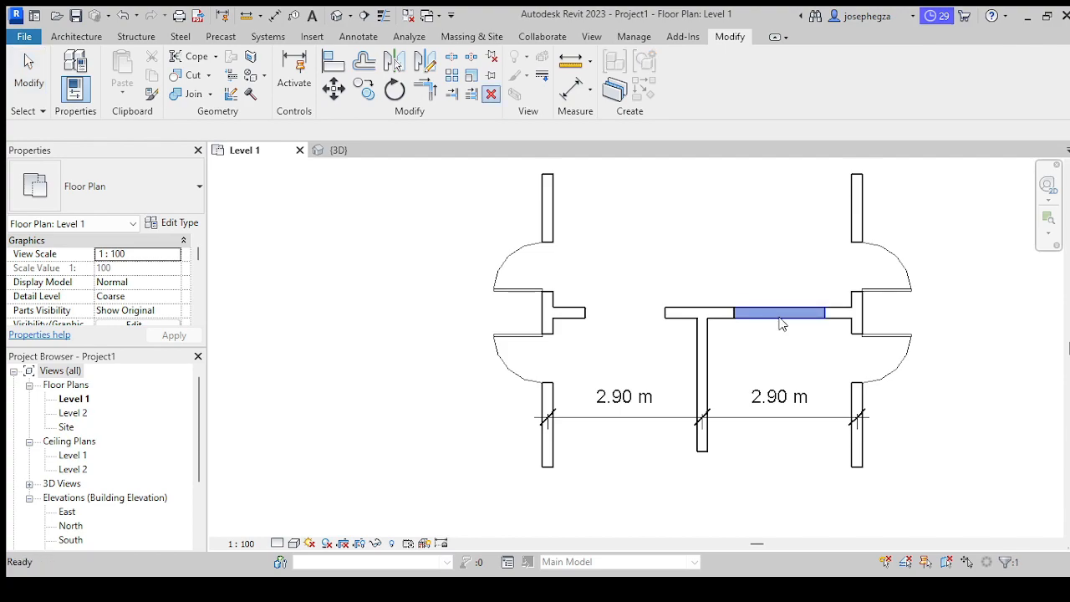
{"action": "key", "text": "Delete"}
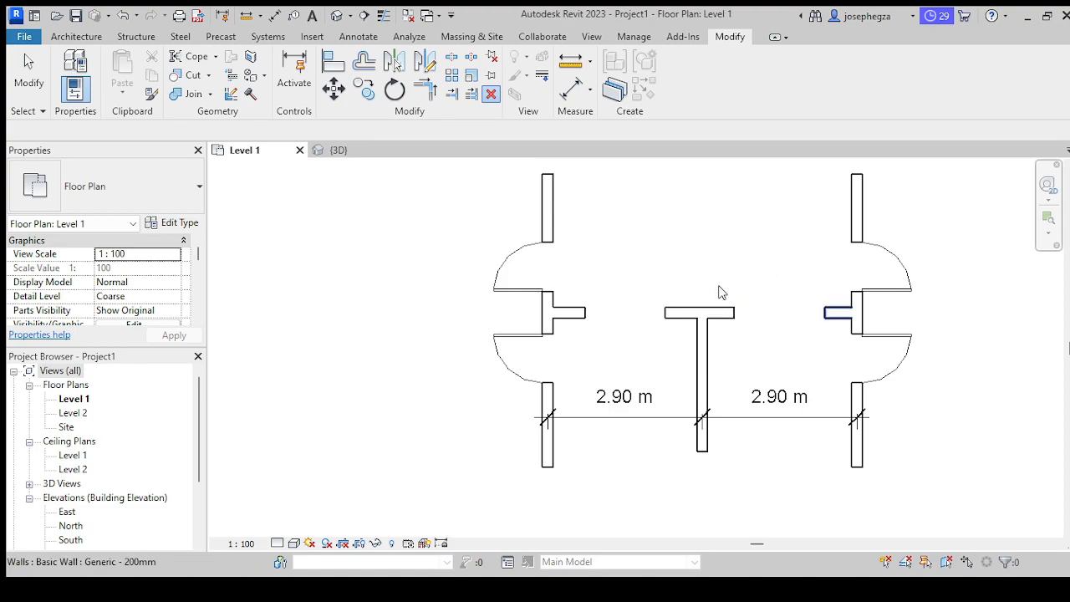
Step: Pin all the walls, doors and dimensions of the Level 1 layout
{"action": "scroll", "coordinate": [735, 309], "scroll_direction": "down", "scroll_amount": 1}
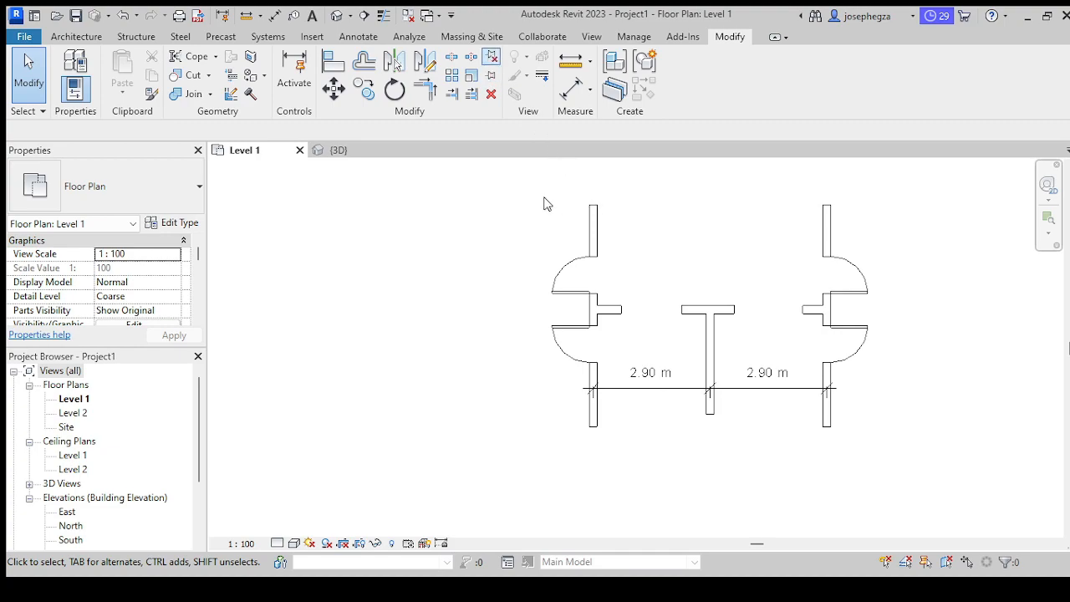
{"action": "left_click_drag", "start_coordinate": [500, 166], "coordinate": [910, 471]}
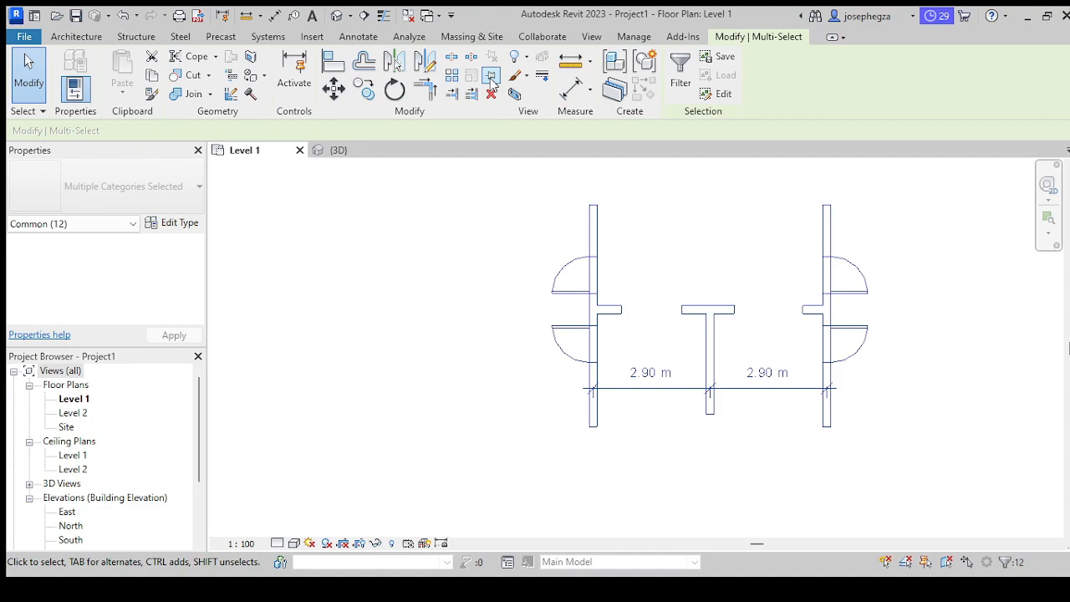
{"action": "left_click", "coordinate": [491, 77]}
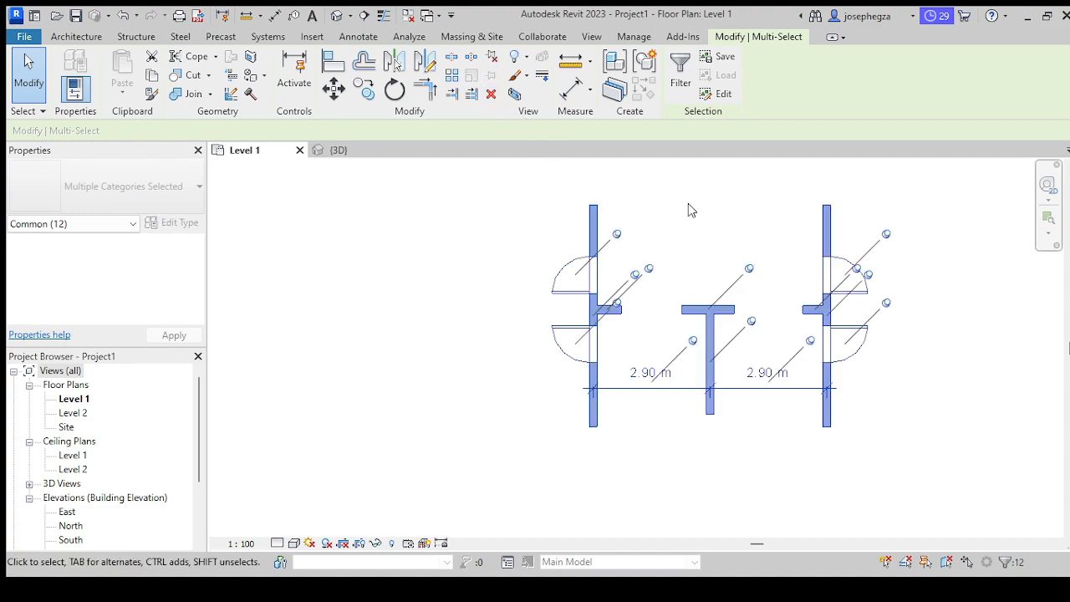
Step: Try to delete the pinned left vertical wall
{"action": "left_click", "coordinate": [651, 206]}
{"action": "left_click_drag", "start_coordinate": [488, 253], "coordinate": [579, 244]}
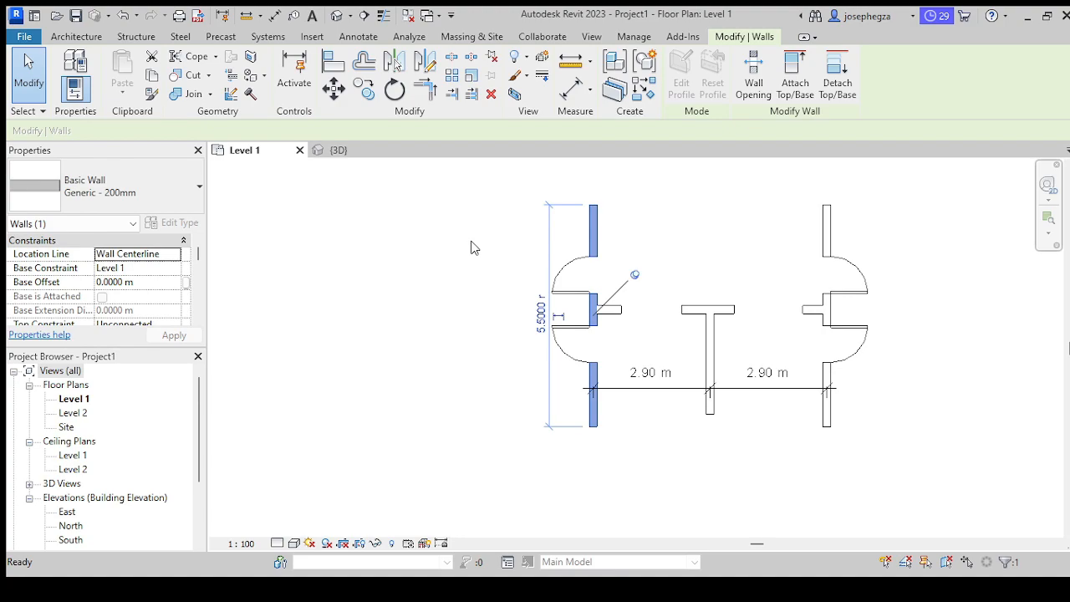
{"action": "key", "text": "Delete"}
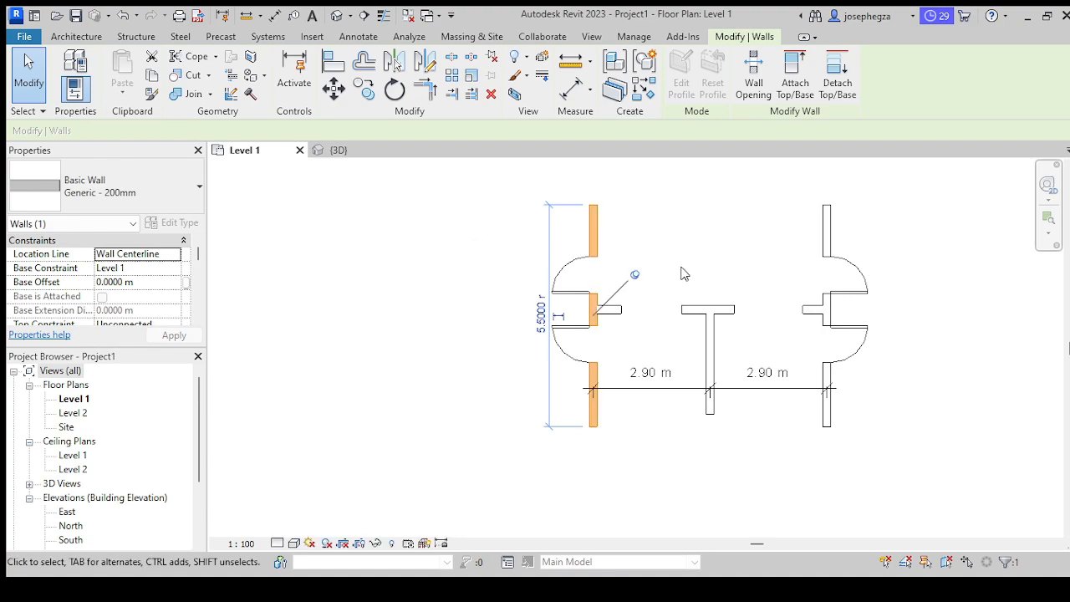
{"action": "left_click", "coordinate": [689, 197]}
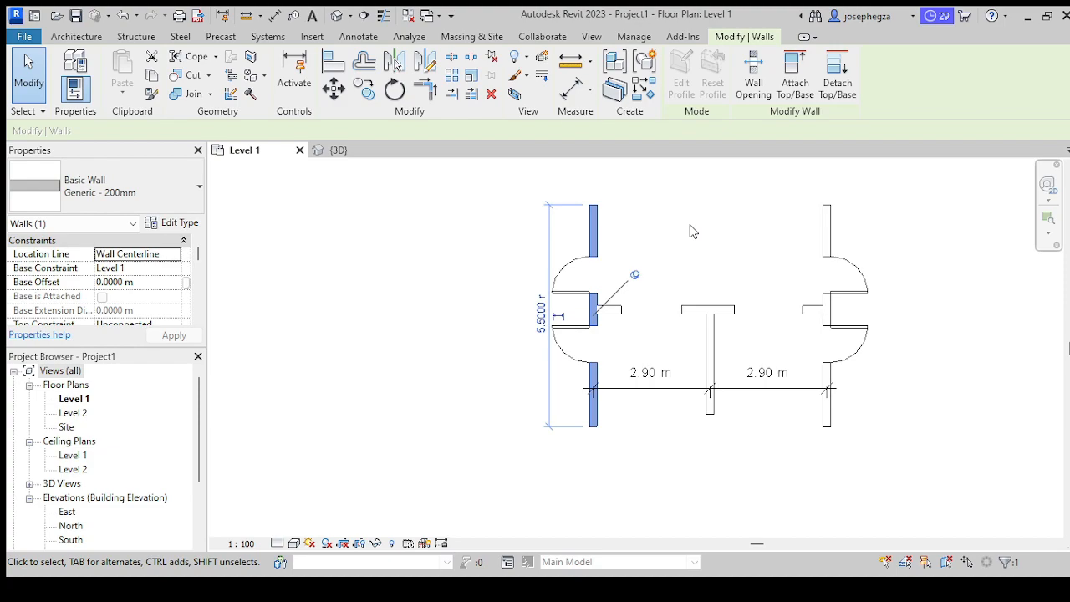
Step: Unpin the left vertical wall, pin it again, and leave it unpinned
{"action": "left_click", "coordinate": [635, 275]}
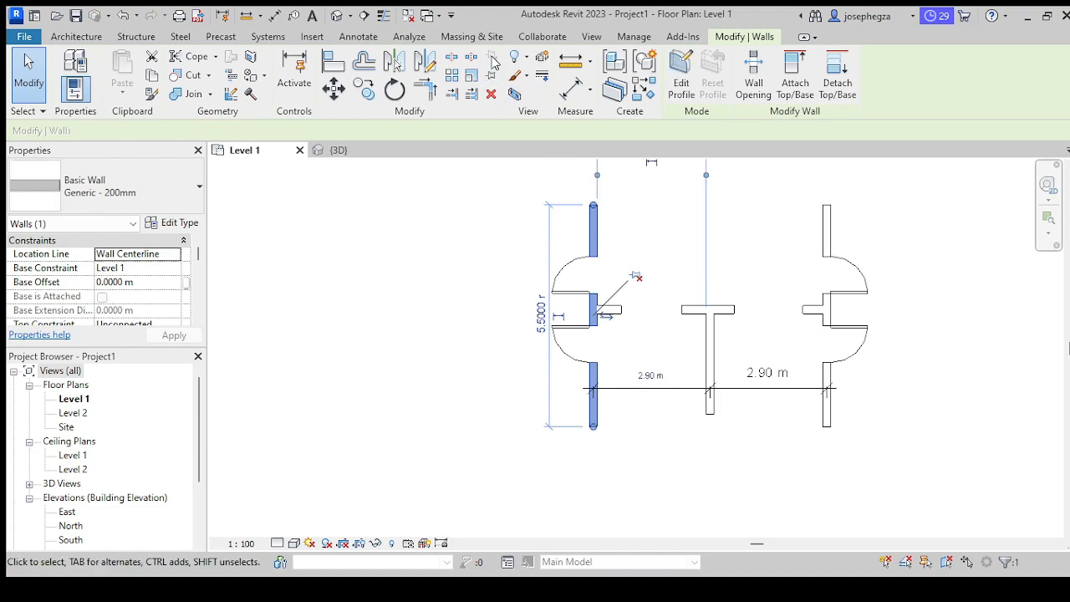
{"action": "left_click", "coordinate": [637, 279]}
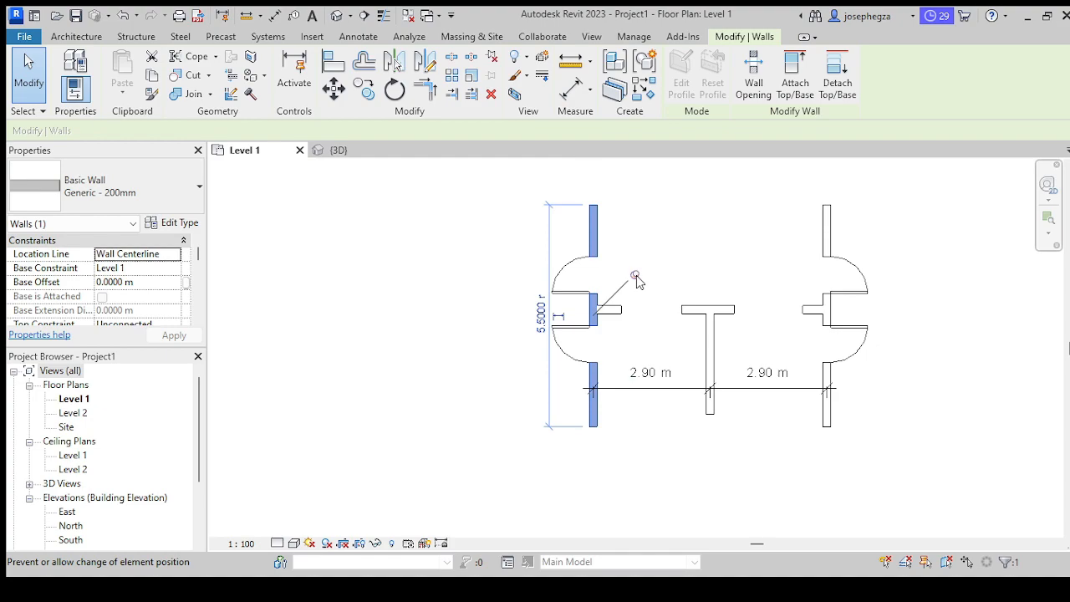
{"action": "left_click", "coordinate": [636, 279]}
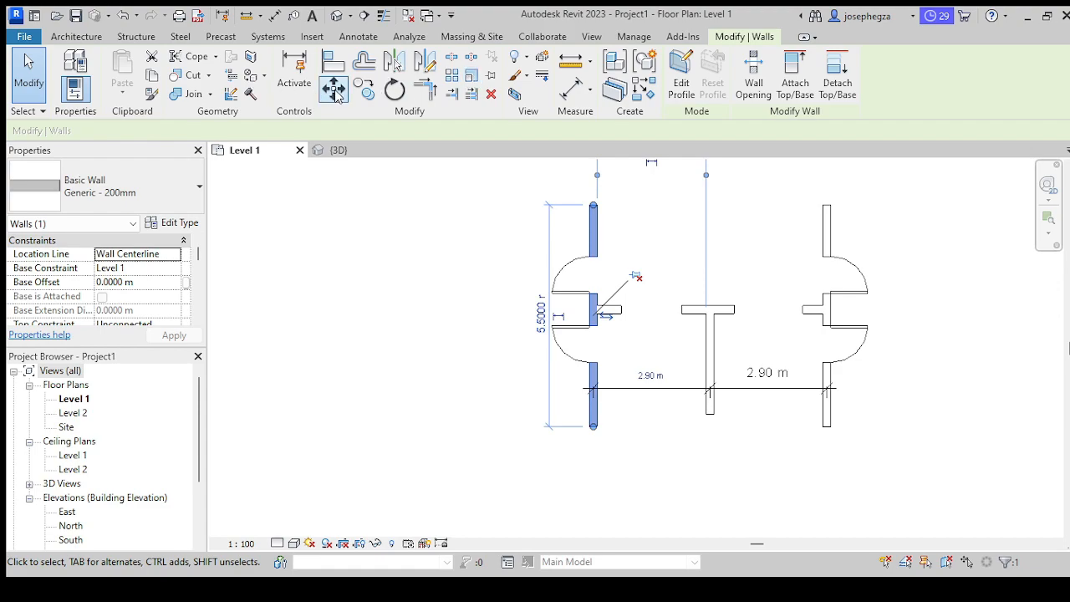
Step: Move the whole layout of walls, doors and dimensions toward the left, using the right wall's lower end as base point
{"action": "scroll", "coordinate": [551, 237], "scroll_direction": "down", "scroll_amount": 1}
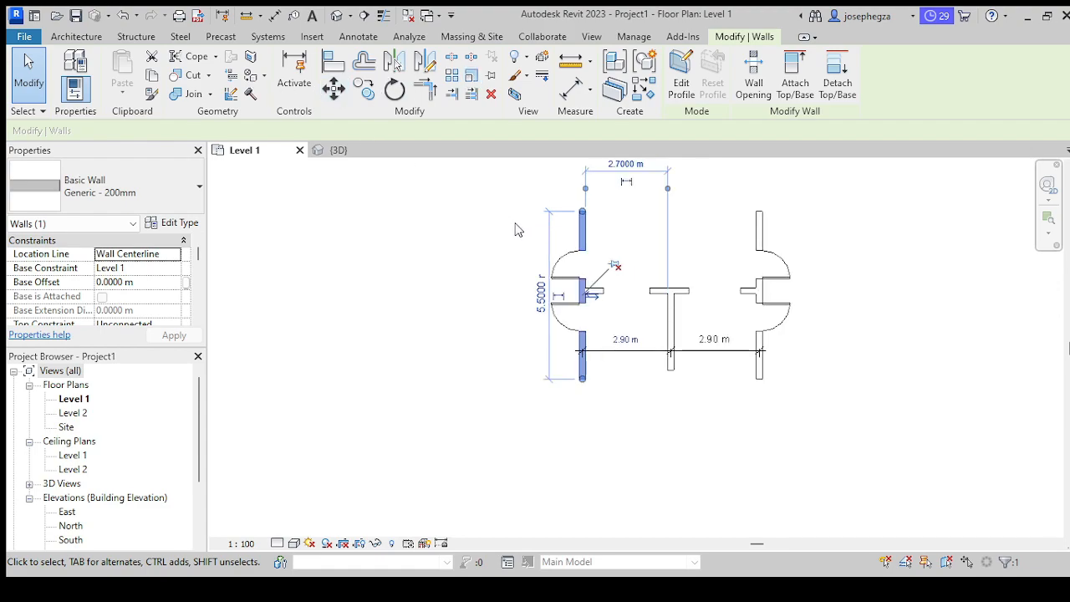
{"action": "left_click", "coordinate": [510, 207]}
{"action": "left_click_drag", "start_coordinate": [499, 173], "coordinate": [837, 443]}
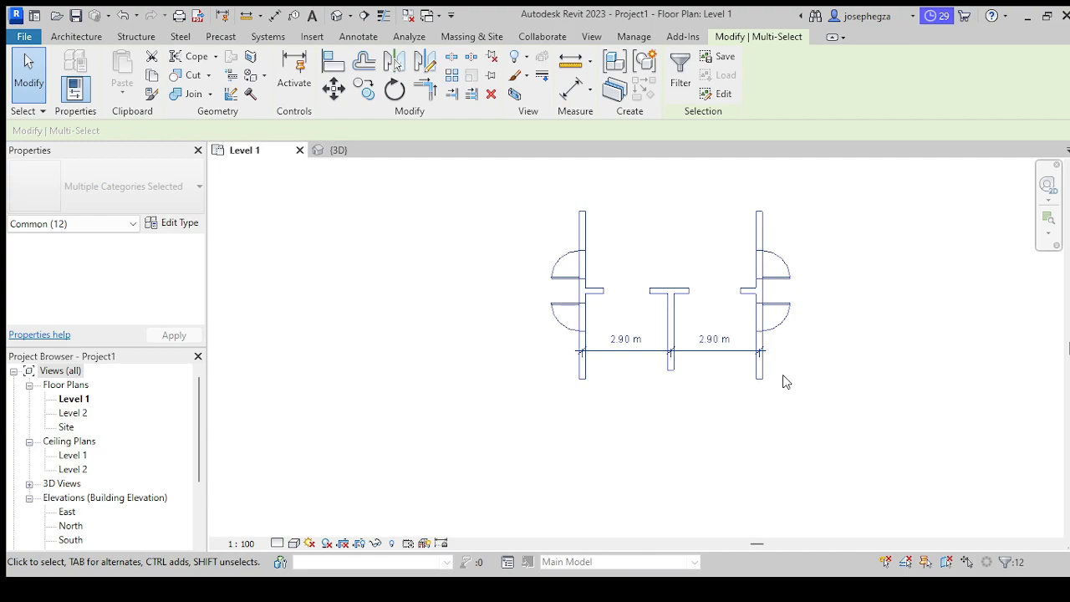
{"action": "key", "text": "m"}
{"action": "key", "text": "v"}
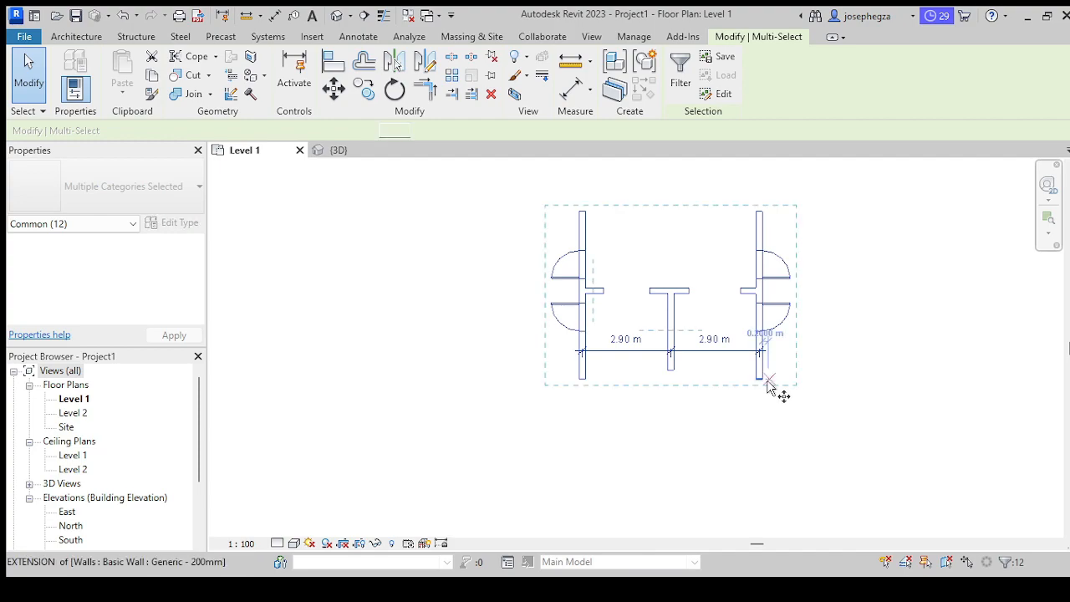
{"action": "left_click", "coordinate": [759, 380]}
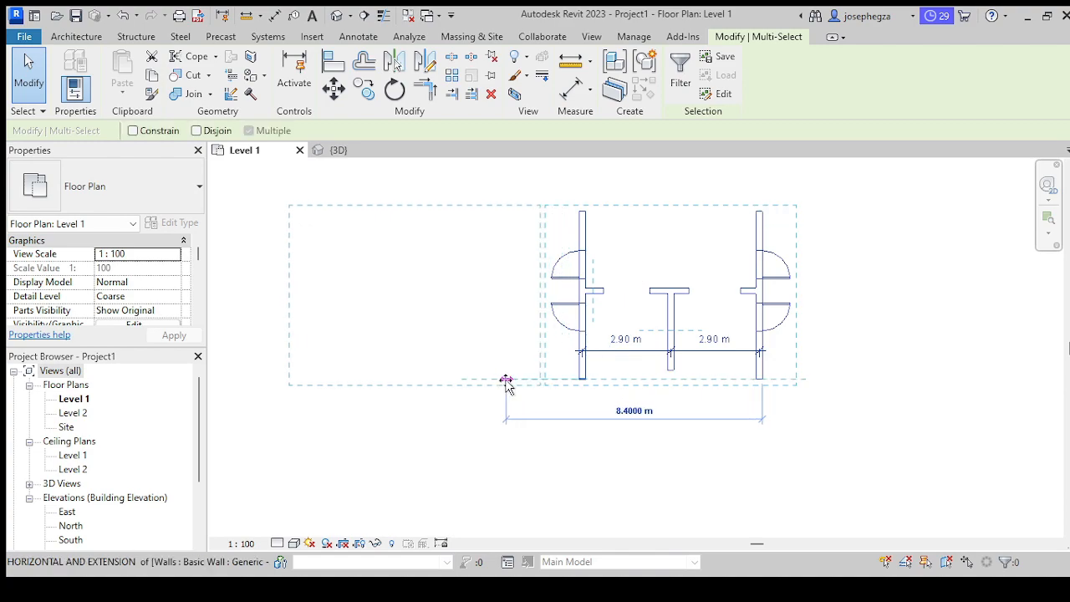
{"action": "key", "text": "Escape"}
{"action": "key", "text": "m"}
{"action": "key", "text": "v"}
{"action": "left_click", "coordinate": [773, 388]}
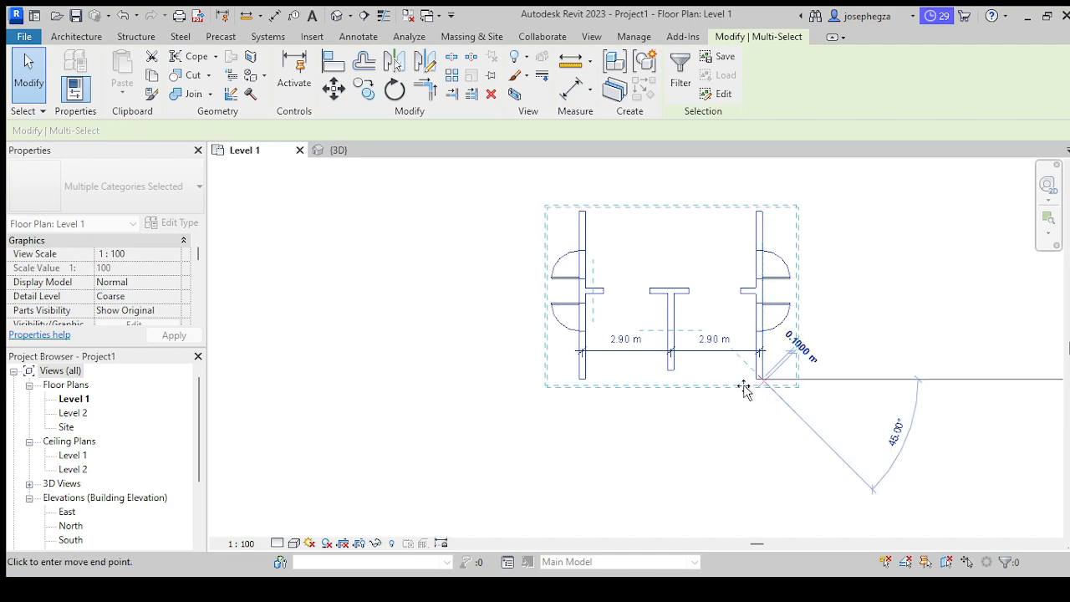
{"action": "middle_click_drag", "start_coordinate": [508, 401], "coordinate": [758, 407]}
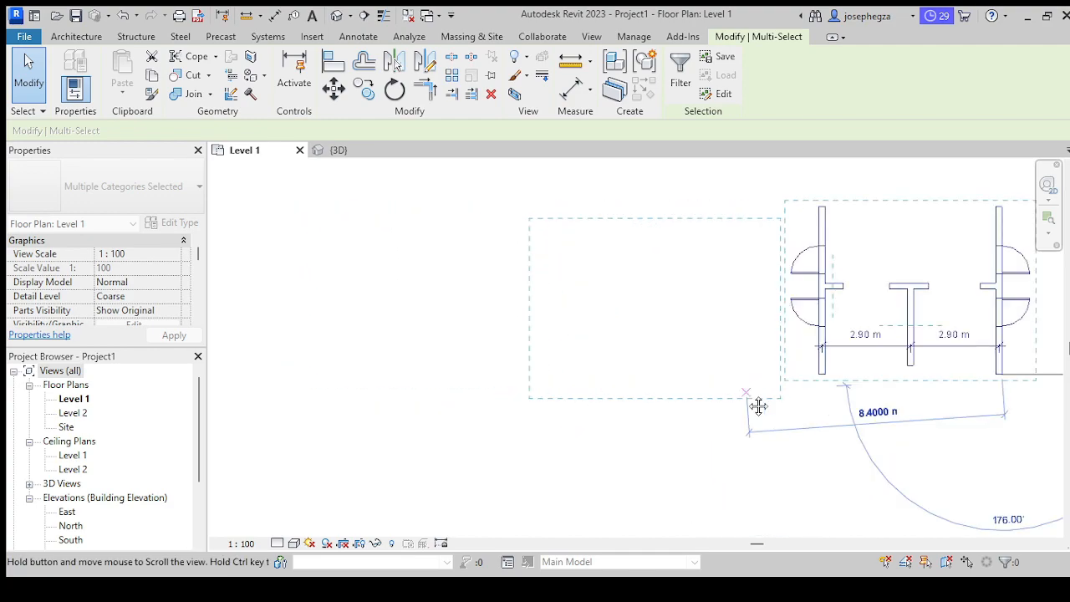
{"action": "left_click", "coordinate": [704, 406]}
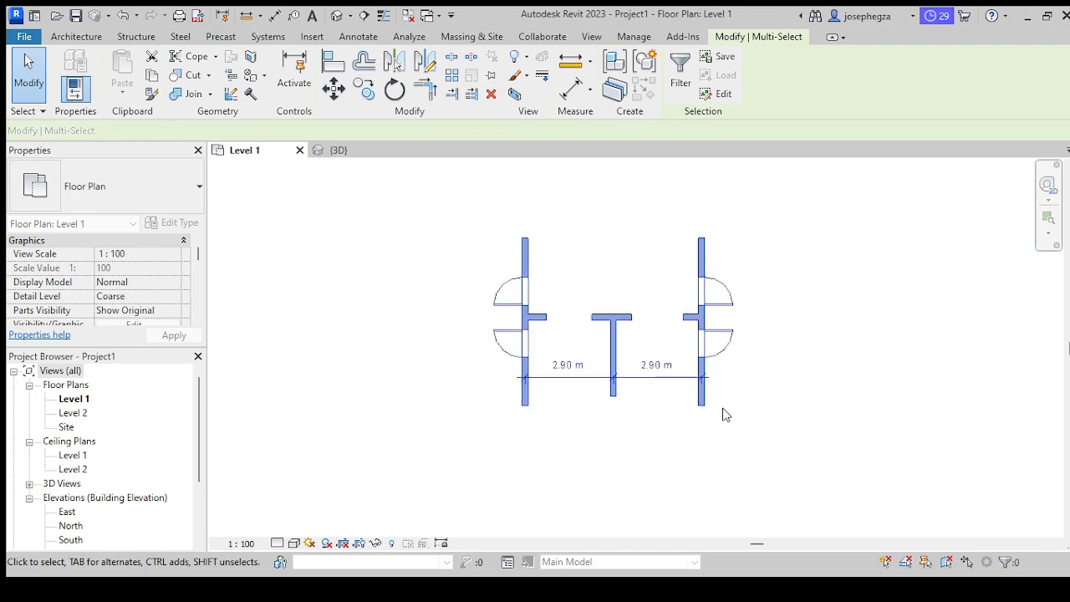
Step: Copy the whole layout of walls, doors and dimensions horizontally to its right, using the left wall's upper end as base point
{"action": "scroll", "coordinate": [753, 390], "scroll_direction": "down", "scroll_amount": 2}
{"action": "scroll", "coordinate": [551, 297], "scroll_direction": "down", "scroll_amount": 2}
{"action": "scroll", "coordinate": [559, 297], "scroll_direction": "up", "scroll_amount": 3}
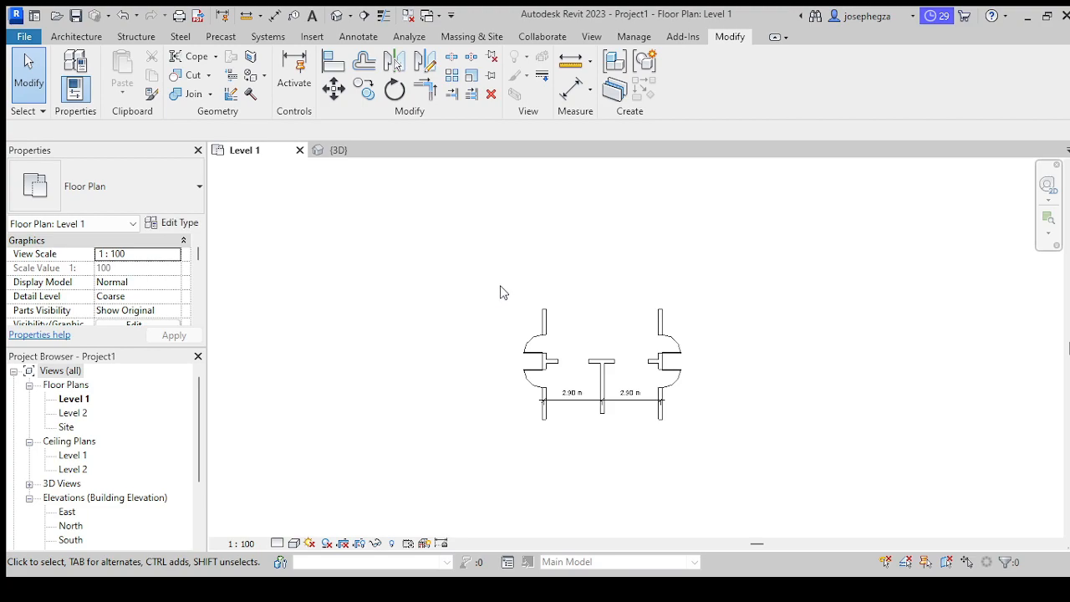
{"action": "scroll", "coordinate": [504, 327], "scroll_direction": "up", "scroll_amount": 2}
{"action": "middle_click_drag", "start_coordinate": [535, 373], "coordinate": [544, 343]}
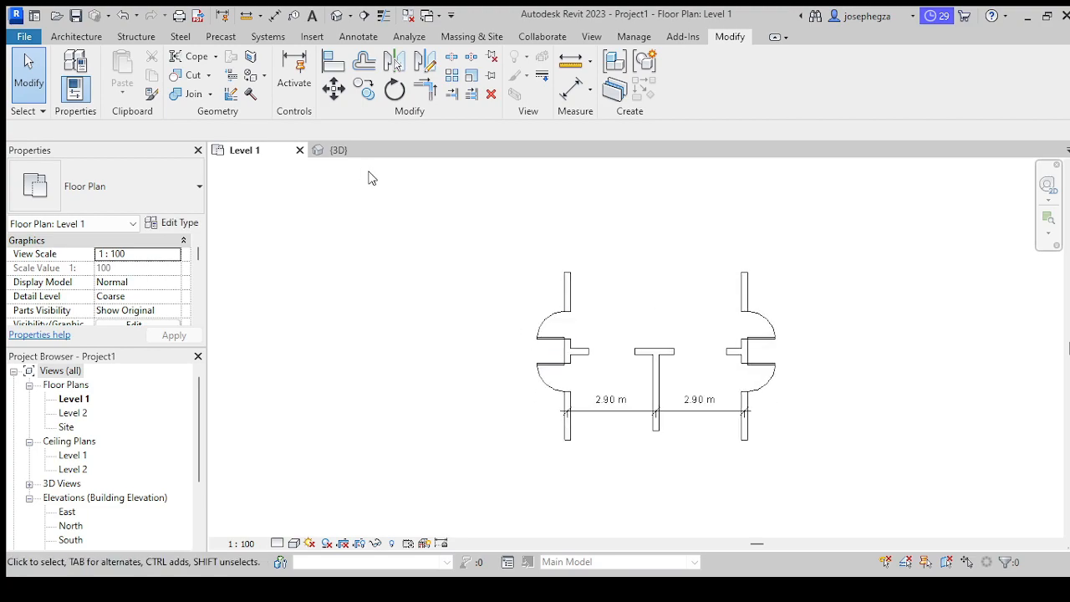
{"action": "left_click_drag", "start_coordinate": [472, 224], "coordinate": [825, 493]}
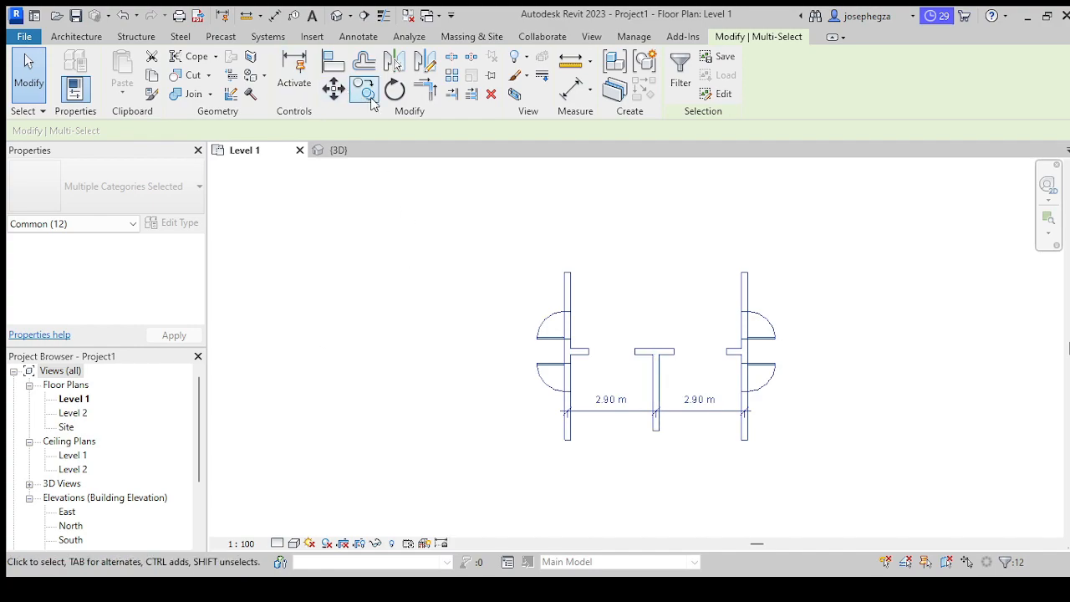
{"action": "key", "text": "c"}
{"action": "key", "text": "c"}
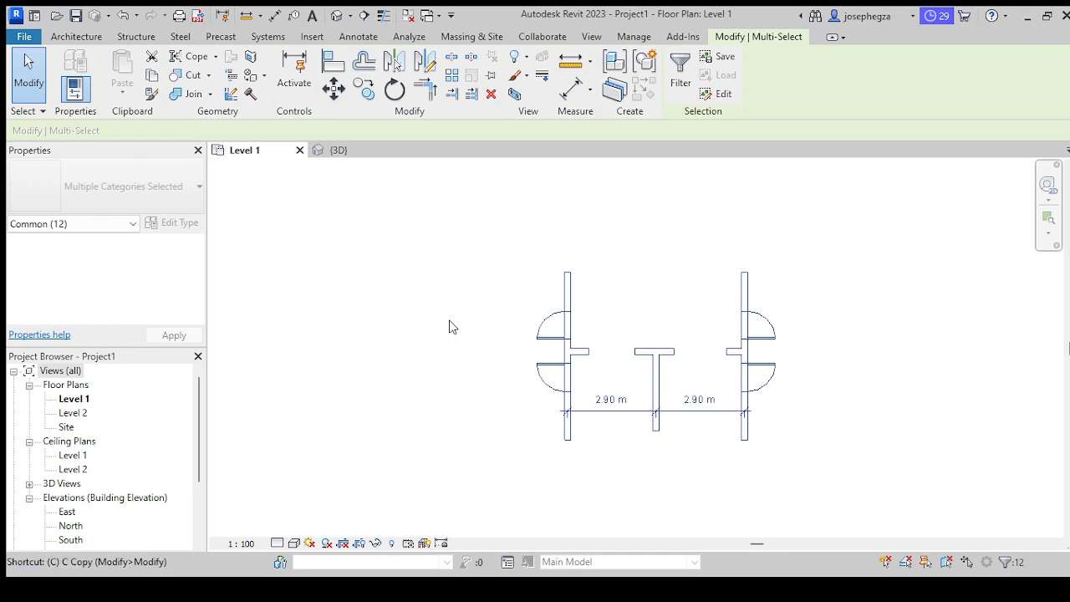
{"action": "left_click", "coordinate": [566, 274]}
{"action": "scroll", "coordinate": [537, 284], "scroll_direction": "down", "scroll_amount": 1}
{"action": "middle_click_drag", "start_coordinate": [534, 289], "coordinate": [368, 299]}
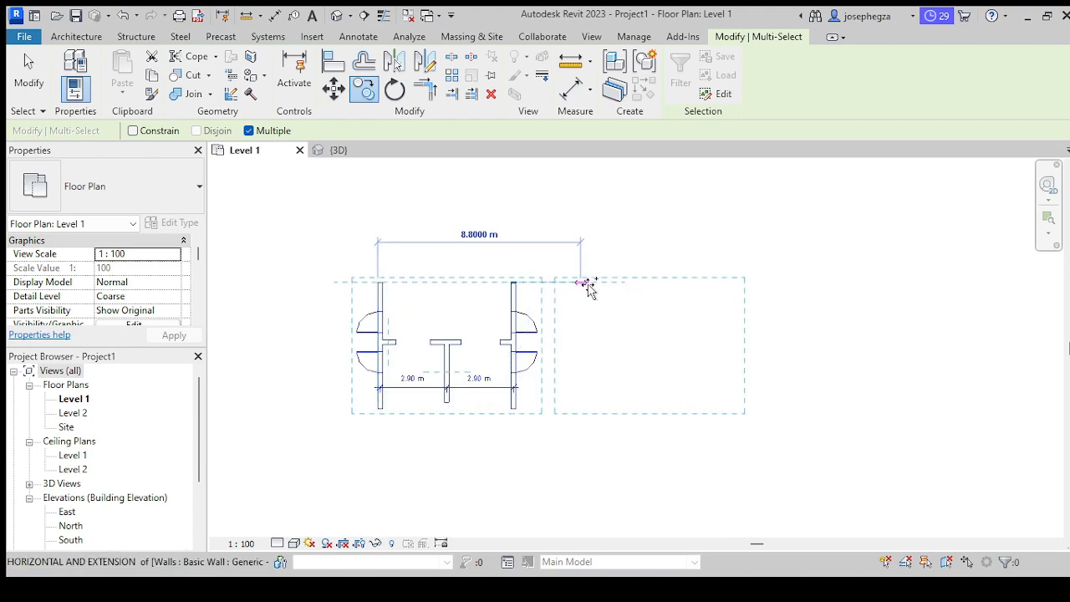
{"action": "left_click", "coordinate": [596, 282]}
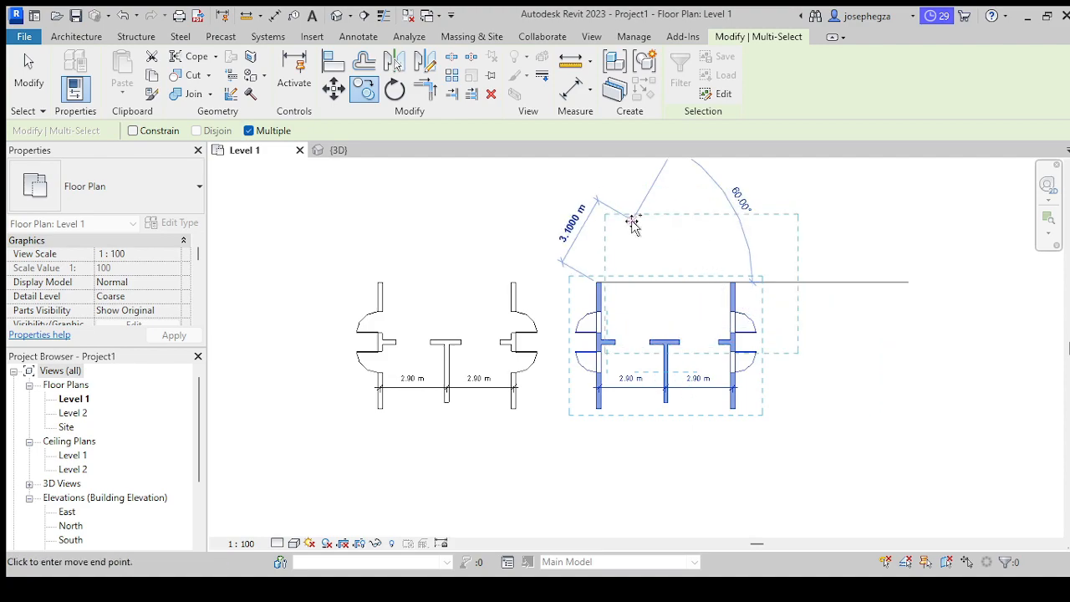
Step: Place further copies of the unit above the right-hand one and 9 m to the left of that copy, and finish copying
{"action": "middle_click_drag", "start_coordinate": [626, 228], "coordinate": [639, 290]}
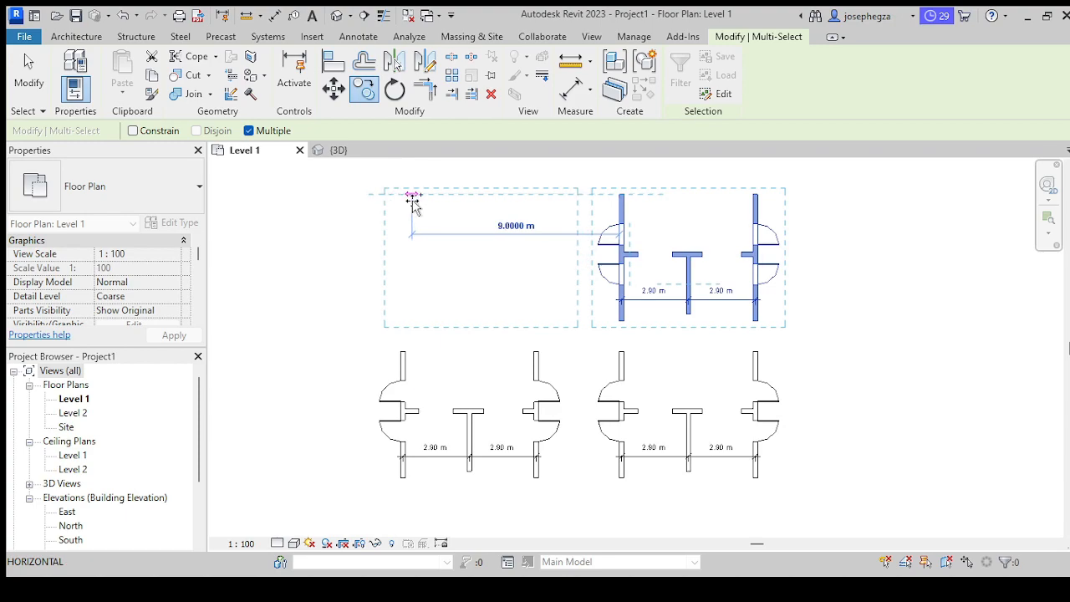
{"action": "left_click", "coordinate": [411, 201]}
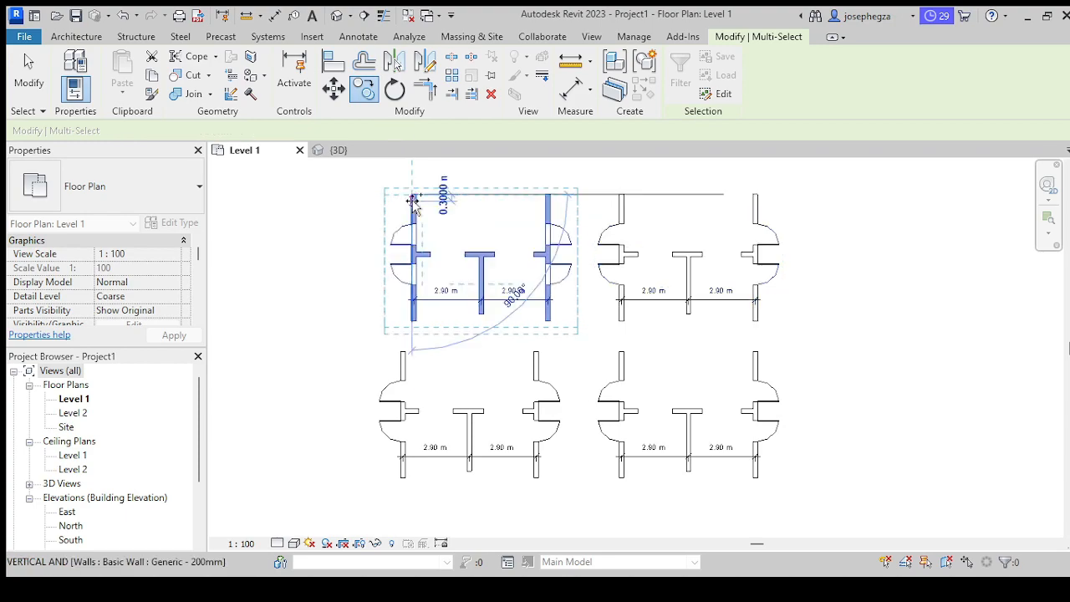
{"action": "key", "text": "r"}
{"action": "key", "text": "o"}
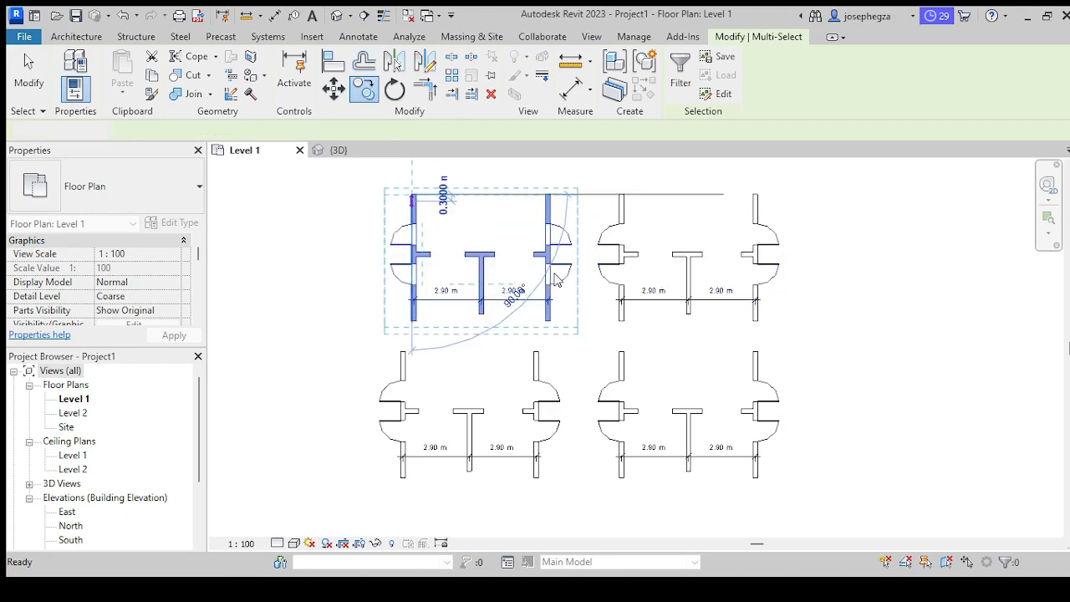
{"action": "key", "text": "Escape"}
{"action": "key", "text": "Escape"}
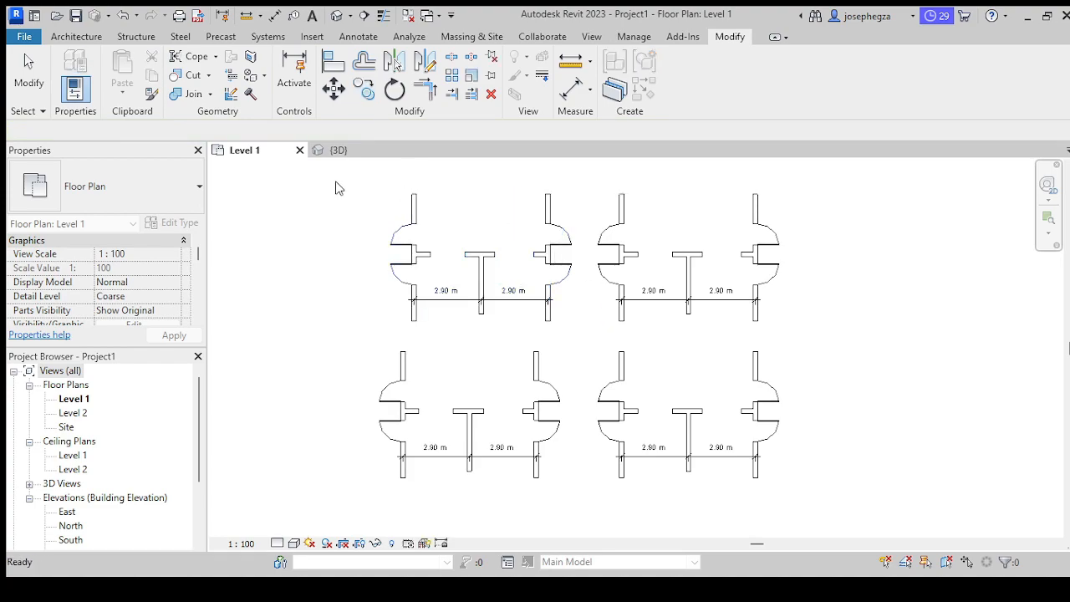
Step: Move the upper-left unit 0.5 m to the left, in line with the walls of the unit below it
{"action": "left_click_drag", "start_coordinate": [334, 172], "coordinate": [571, 350]}
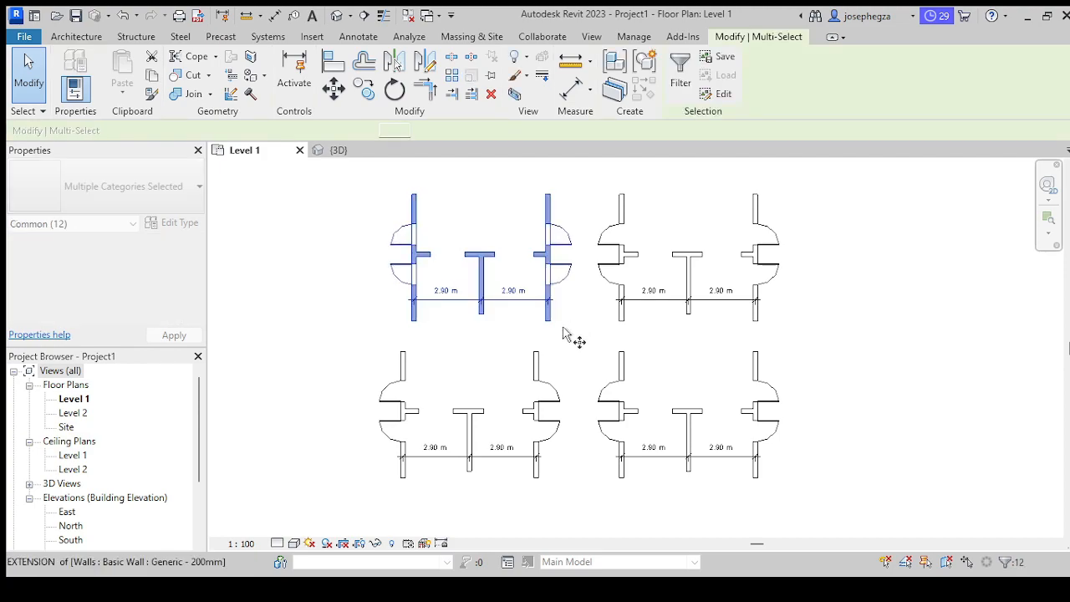
{"action": "left_click_drag", "start_coordinate": [434, 327], "coordinate": [412, 323]}
{"action": "key", "text": "m"}
{"action": "key", "text": "v"}
{"action": "left_click", "coordinate": [412, 323]}
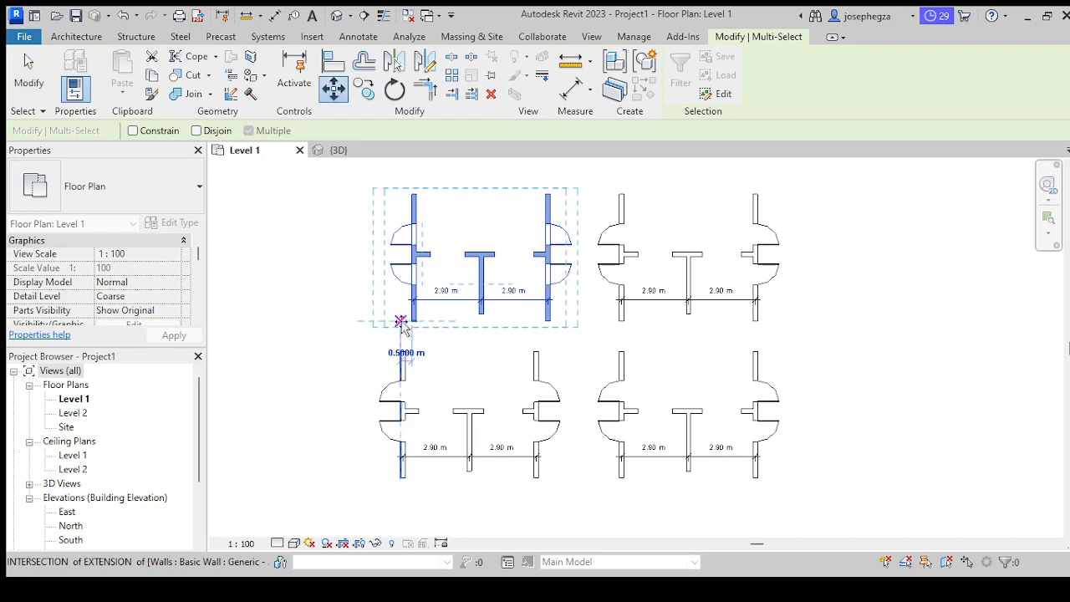
{"action": "left_click", "coordinate": [401, 323]}
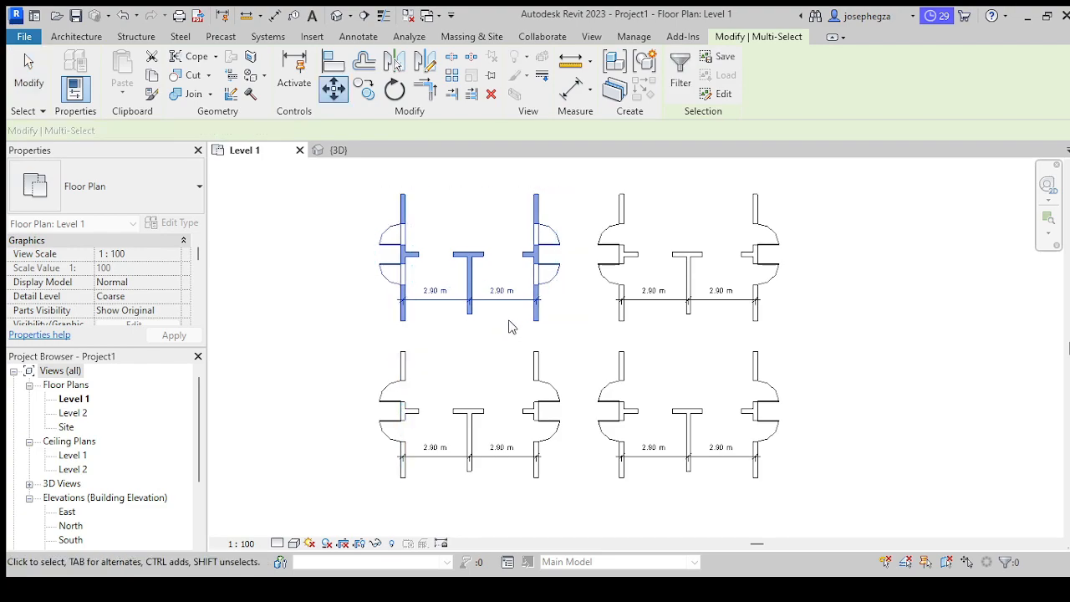
{"action": "left_click", "coordinate": [645, 321]}
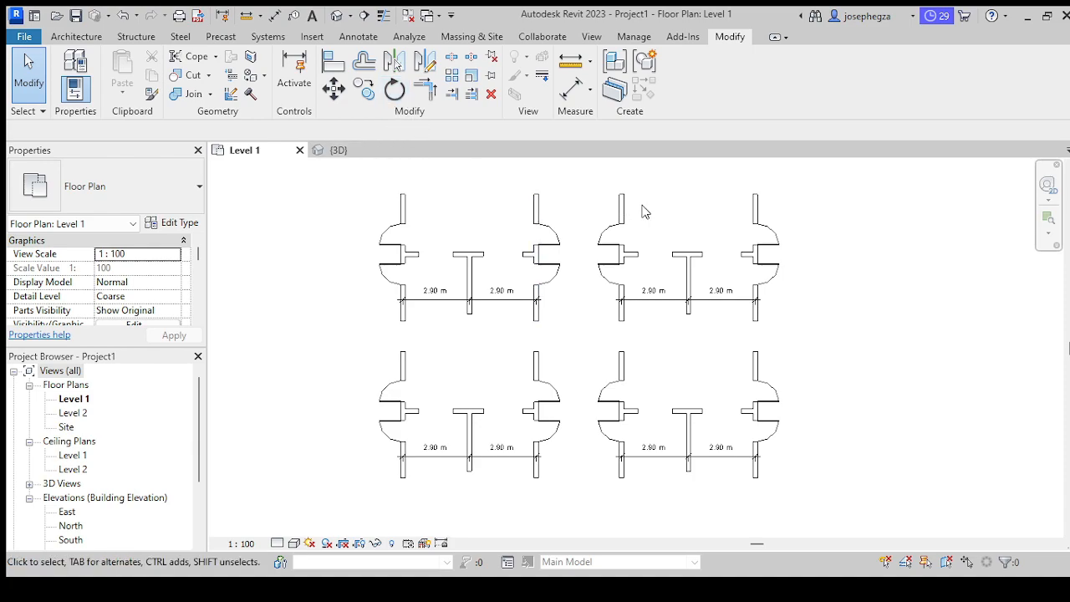
Step: Demonstrate selection windows around the upper-right unit and select all its walls, doors and dimensions
{"action": "scroll", "coordinate": [640, 207], "scroll_direction": "down", "scroll_amount": 1}
{"action": "middle_click_drag", "start_coordinate": [640, 202], "coordinate": [577, 199]}
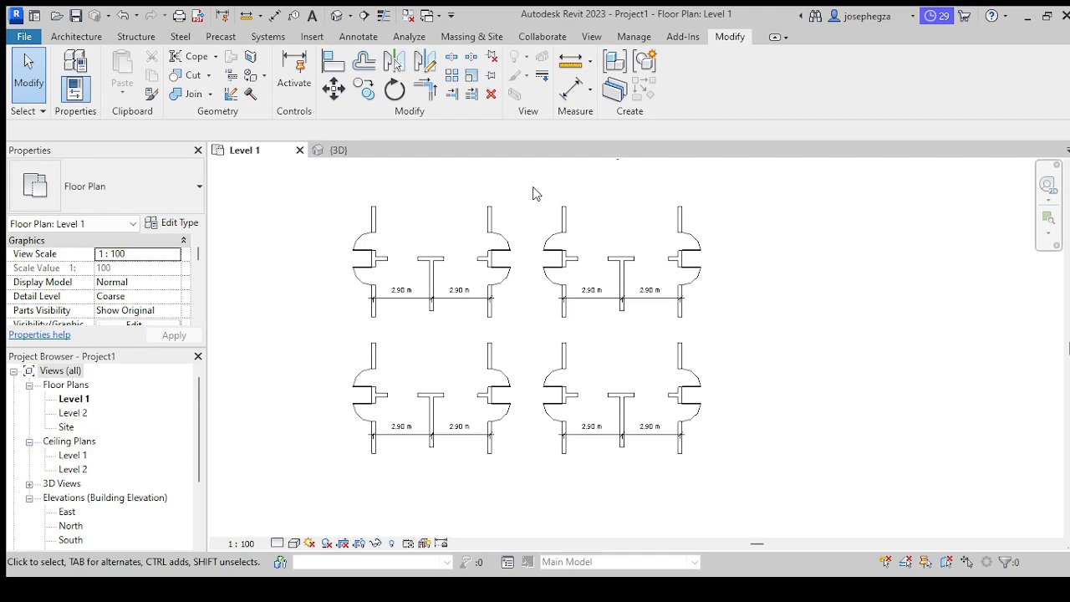
{"action": "left_click_drag", "start_coordinate": [525, 187], "coordinate": [715, 337]}
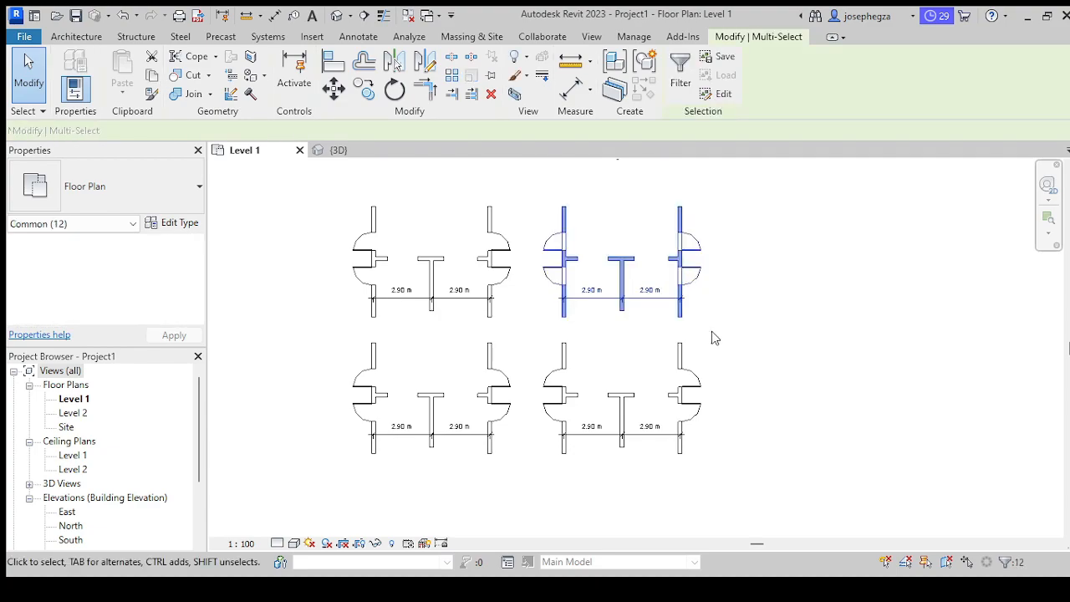
{"action": "key", "text": "Escape"}
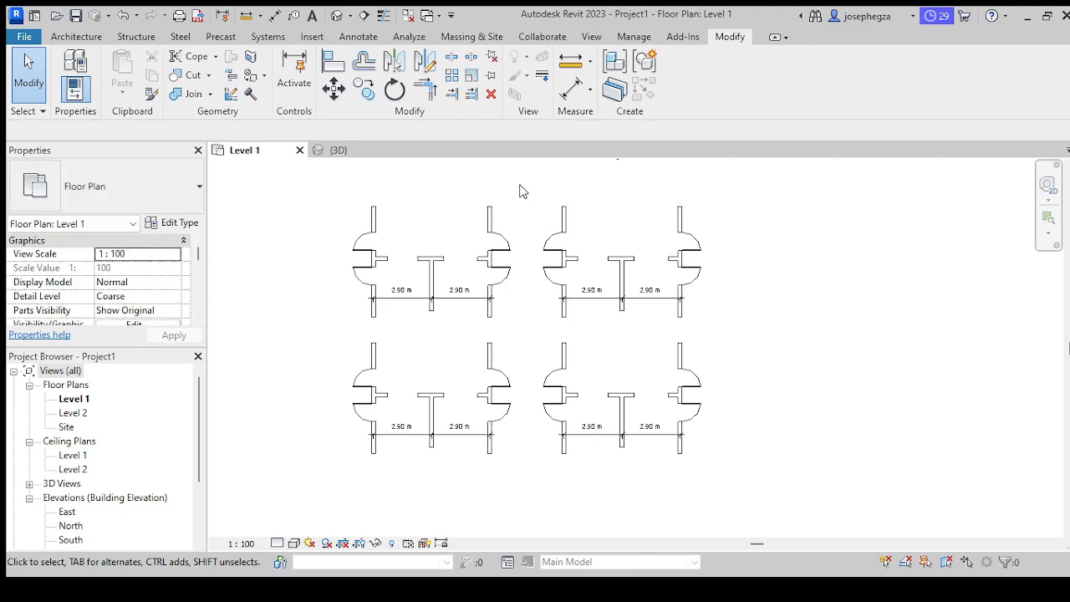
{"action": "left_click_drag", "start_coordinate": [529, 186], "coordinate": [733, 331]}
{"action": "left_click_drag", "start_coordinate": [644, 292], "coordinate": [502, 186]}
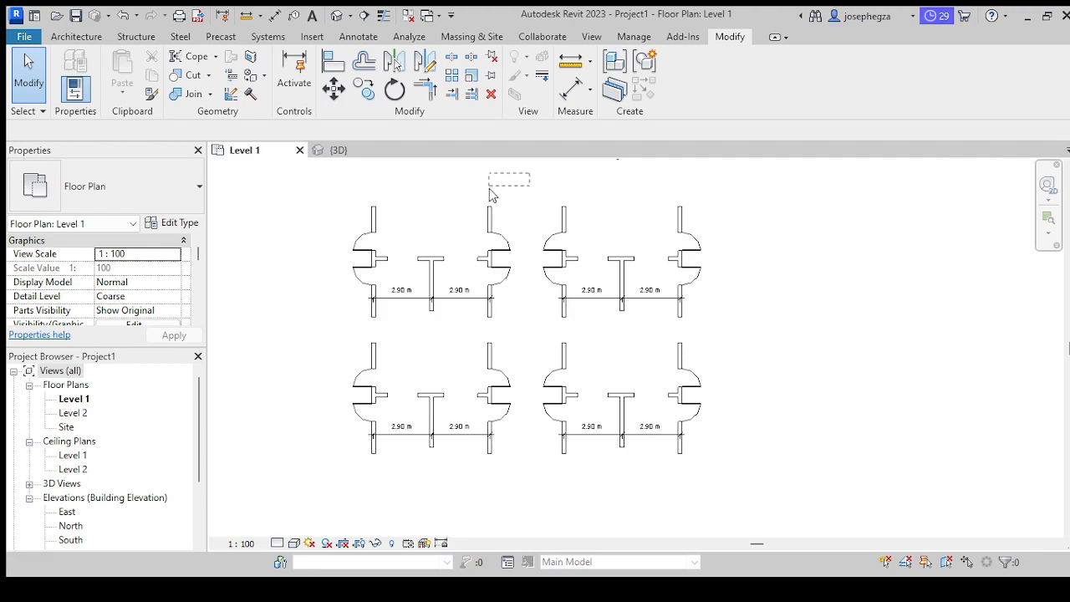
{"action": "left_click_drag", "start_coordinate": [575, 175], "coordinate": [537, 182]}
{"action": "left_click_drag", "start_coordinate": [427, 221], "coordinate": [542, 116]}
{"action": "left_click_drag", "start_coordinate": [551, 186], "coordinate": [532, 206]}
{"action": "left_click_drag", "start_coordinate": [537, 210], "coordinate": [733, 336]}
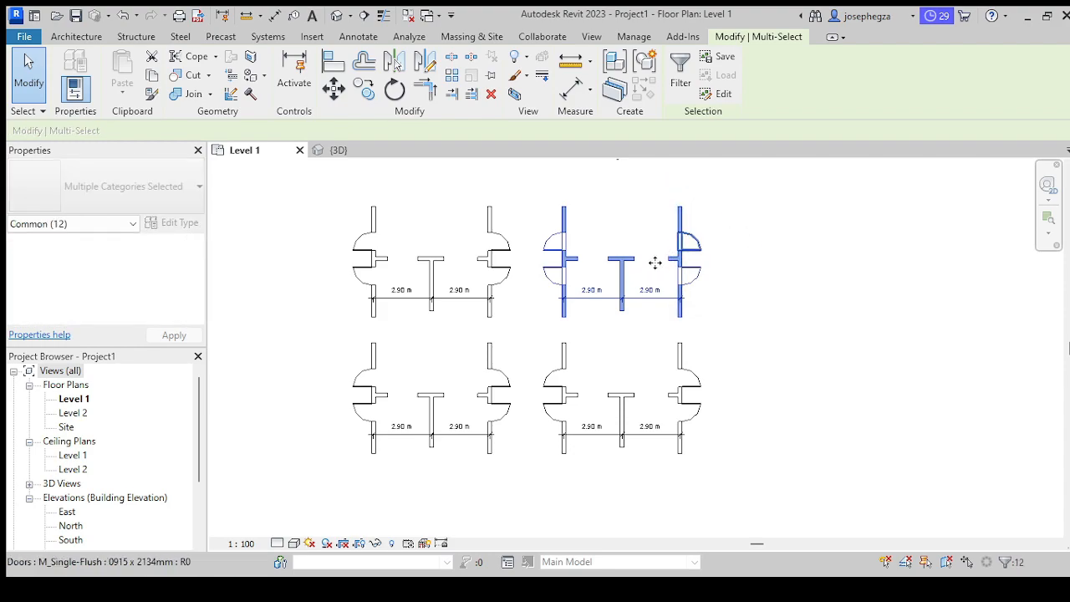
Step: Select the whole upper-right unit with its doors and dimensions and rotate it 90° clockwise about its centre
{"action": "left_click", "coordinate": [506, 228]}
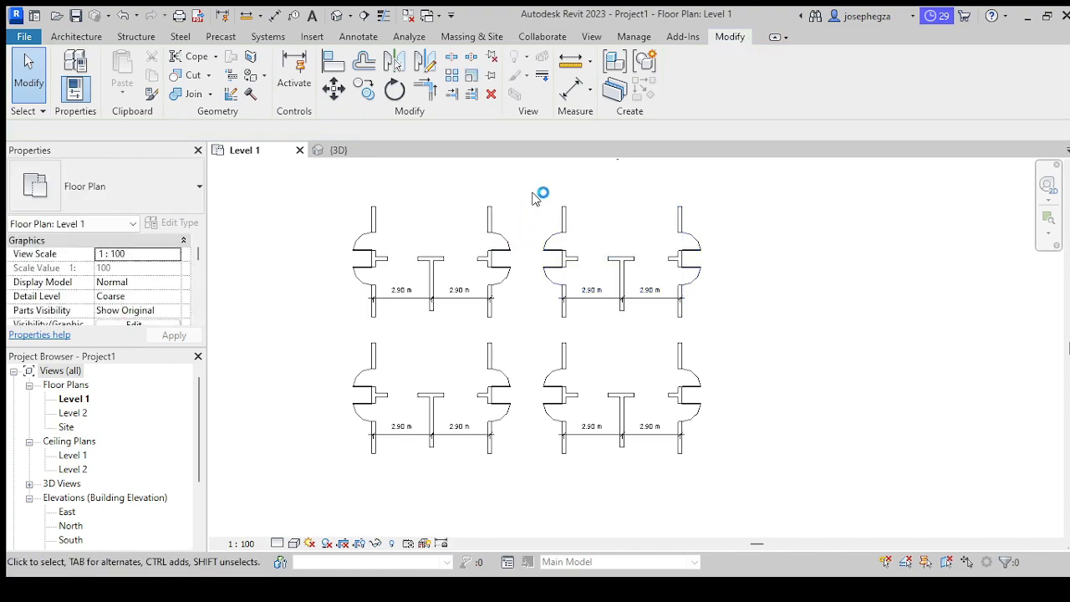
{"action": "left_click_drag", "start_coordinate": [544, 240], "coordinate": [726, 343]}
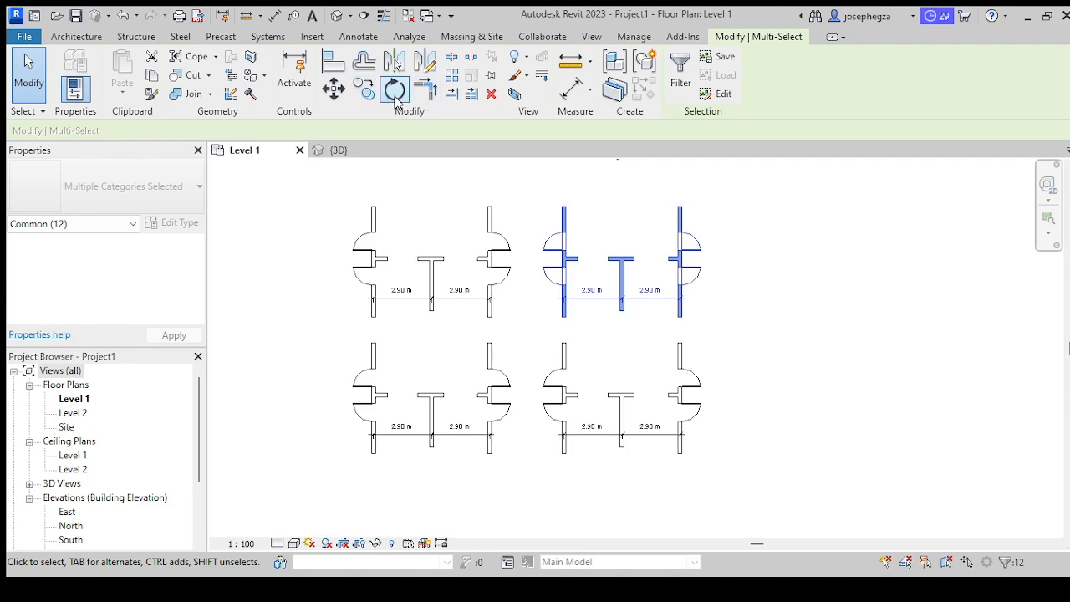
{"action": "left_click", "coordinate": [396, 96]}
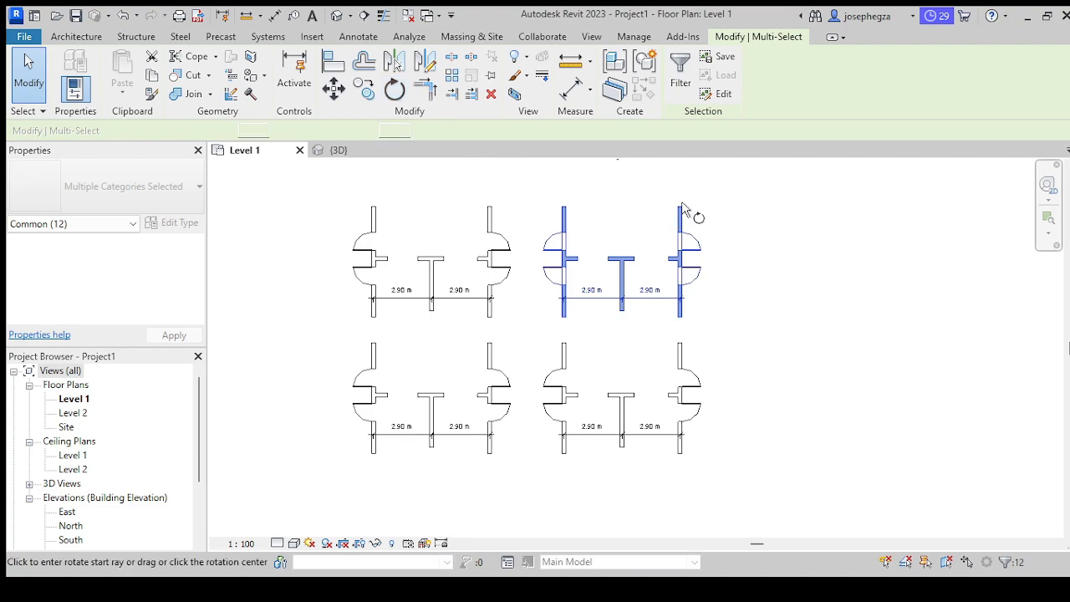
{"action": "scroll", "coordinate": [633, 273], "scroll_direction": "up", "scroll_amount": 2}
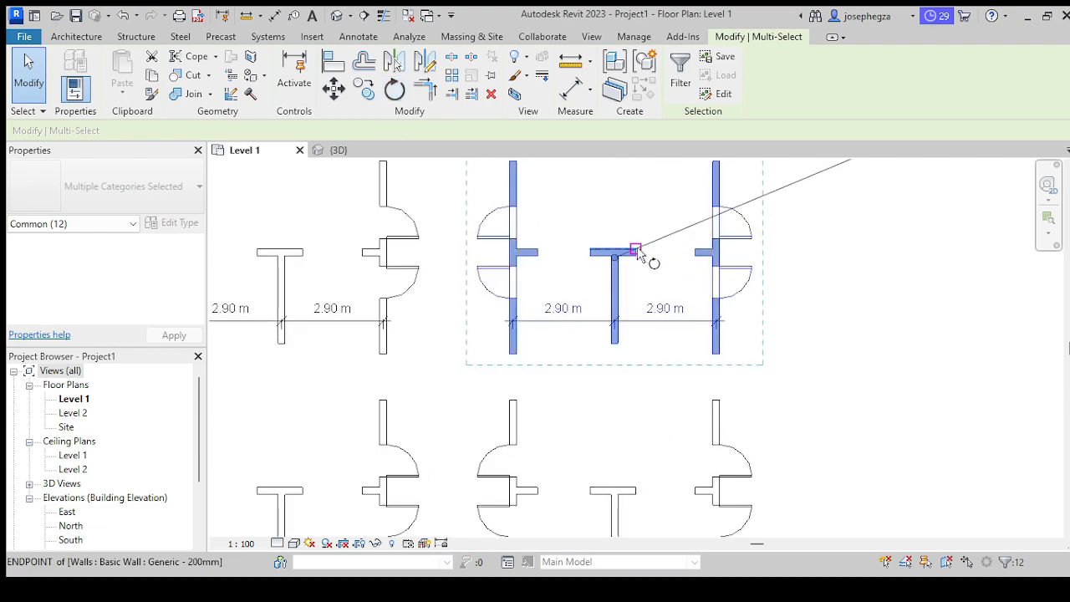
{"action": "scroll", "coordinate": [677, 260], "scroll_direction": "down", "scroll_amount": 2}
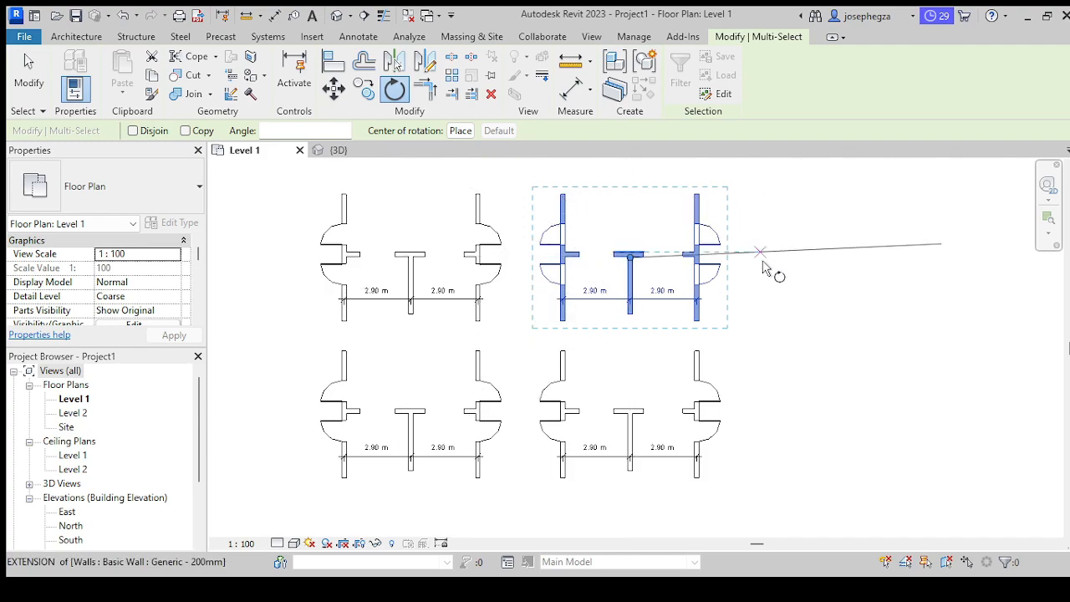
{"action": "middle_click_drag", "start_coordinate": [761, 272], "coordinate": [664, 306]}
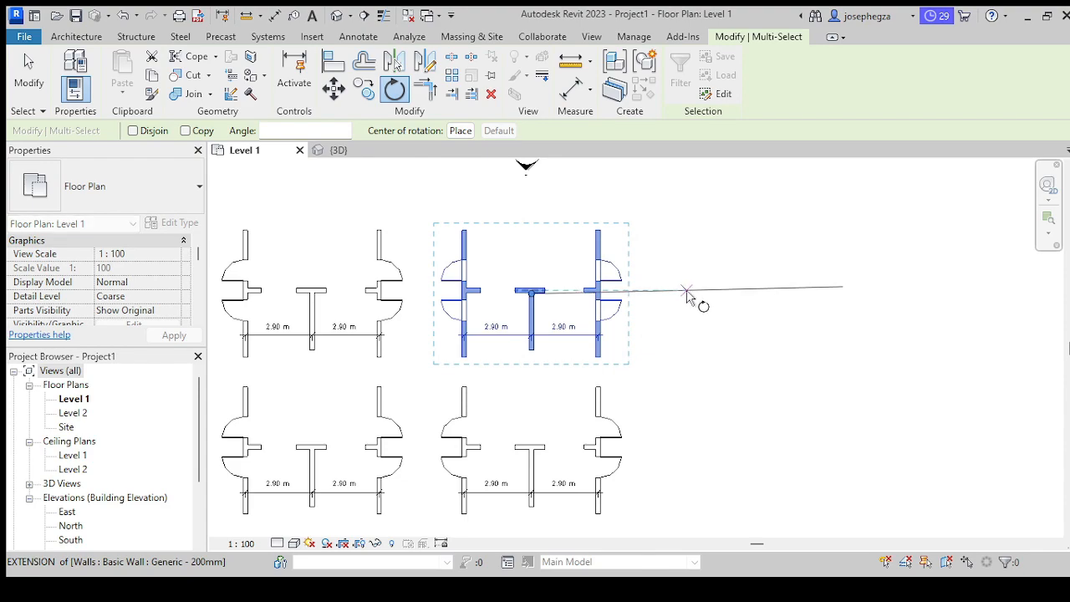
{"action": "scroll", "coordinate": [686, 296], "scroll_direction": "up", "scroll_amount": 2}
{"action": "scroll", "coordinate": [698, 297], "scroll_direction": "up", "scroll_amount": 2}
{"action": "middle_click_drag", "start_coordinate": [706, 297], "coordinate": [846, 294]}
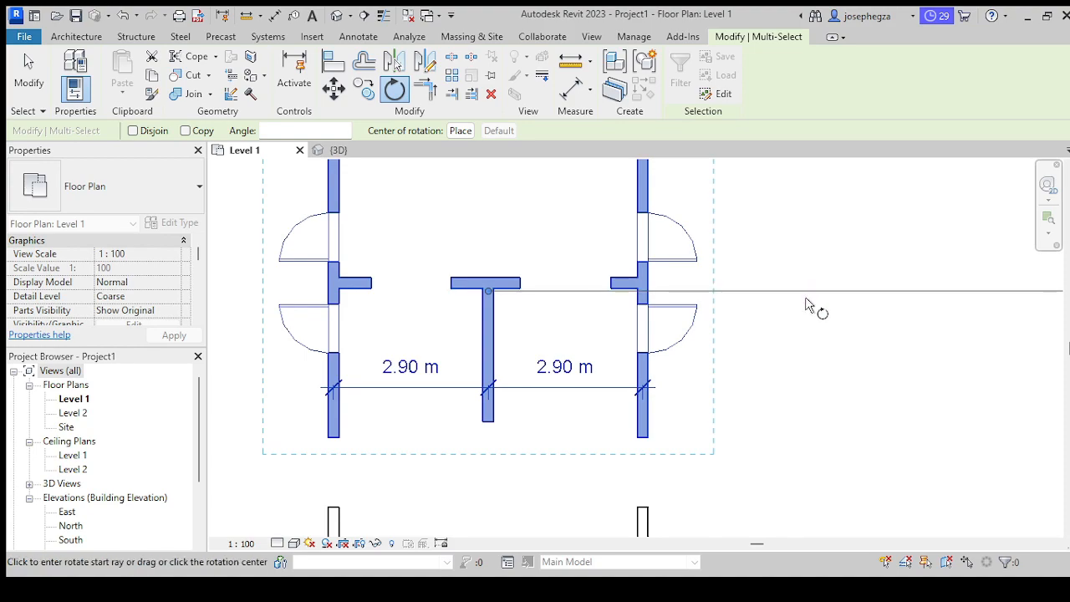
{"action": "scroll", "coordinate": [812, 306], "scroll_direction": "down", "scroll_amount": 1}
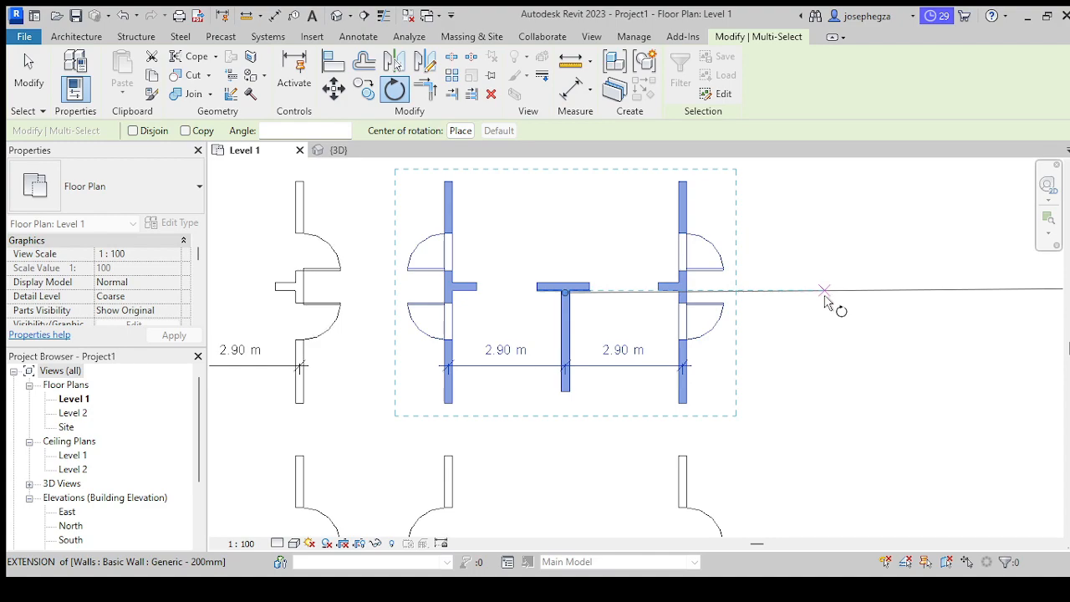
{"action": "middle_click_drag", "start_coordinate": [576, 232], "coordinate": [583, 303]}
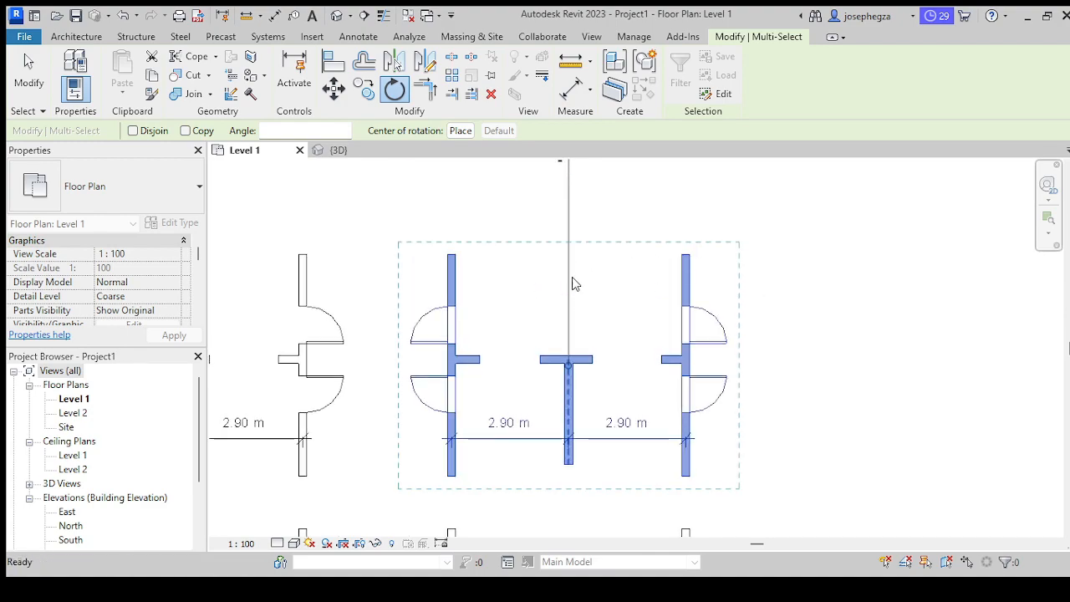
{"action": "left_click", "coordinate": [569, 184]}
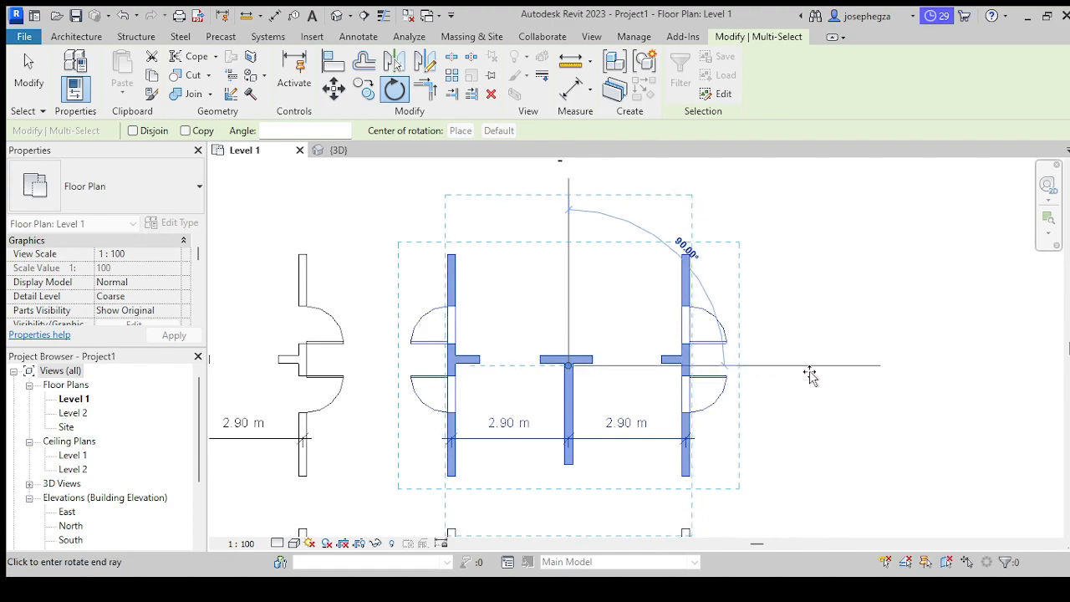
{"action": "left_click", "coordinate": [808, 372]}
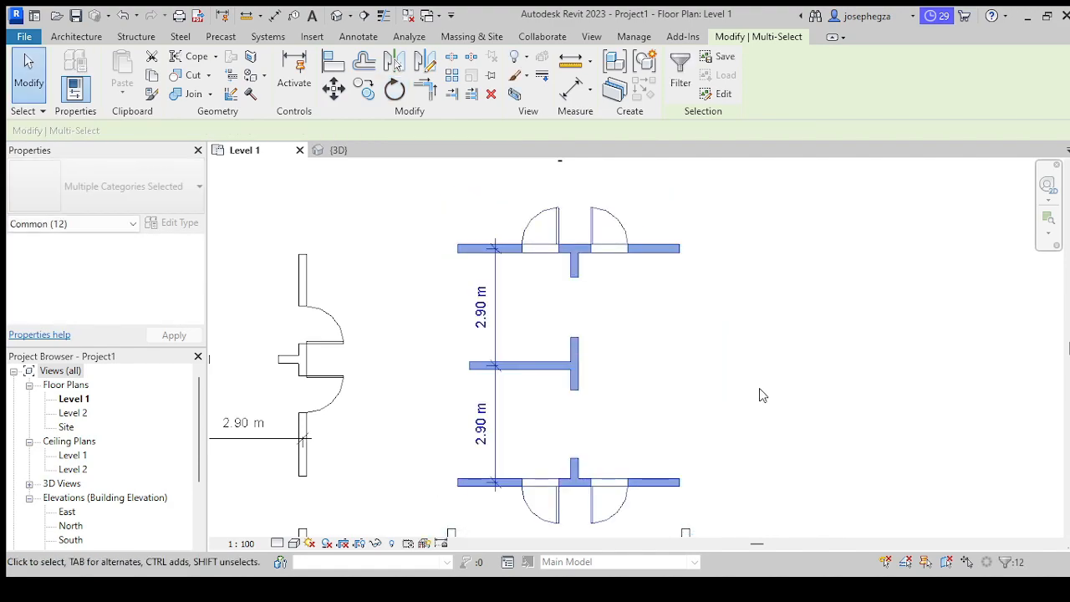
Step: Rotate the upper-right unit about a quarter turn counterclockwise, back to its original orientation
{"action": "scroll", "coordinate": [736, 322], "scroll_direction": "down", "scroll_amount": 1}
{"action": "middle_click_drag", "start_coordinate": [733, 320], "coordinate": [751, 316]}
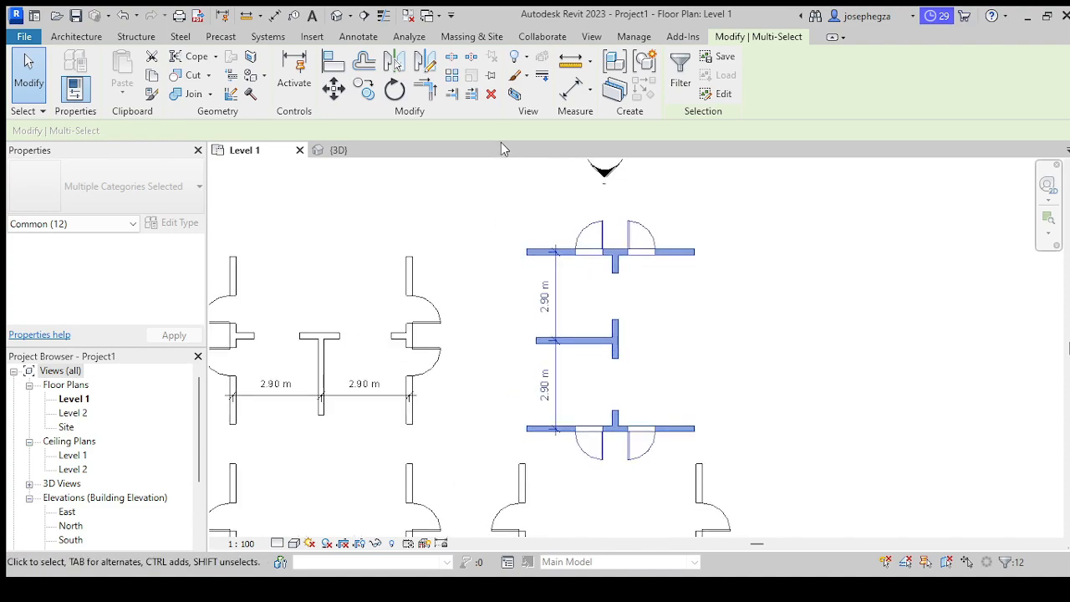
{"action": "left_click", "coordinate": [397, 90]}
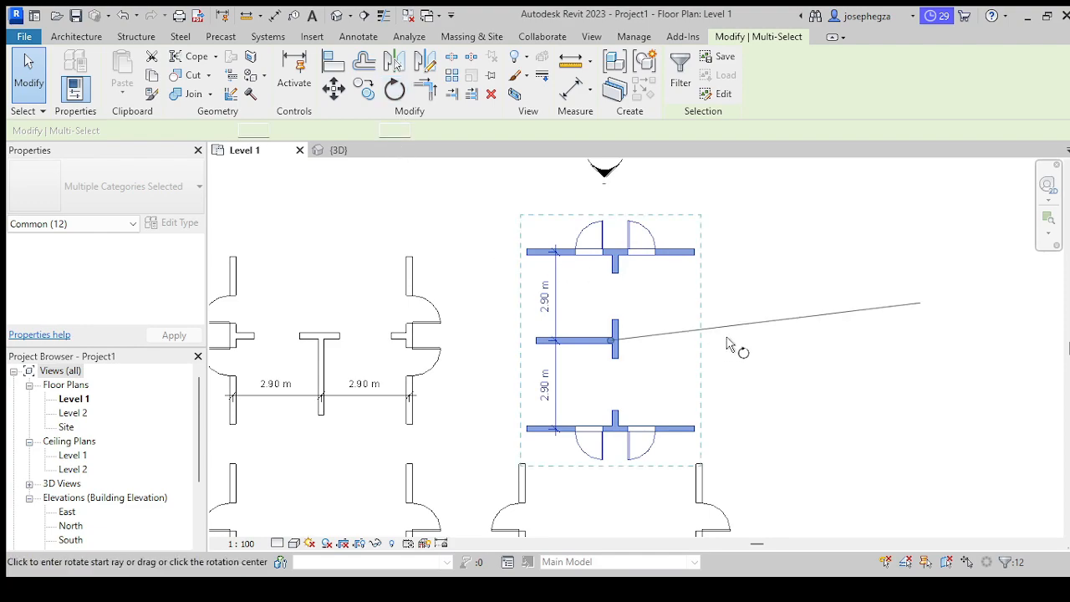
{"action": "left_click", "coordinate": [789, 346]}
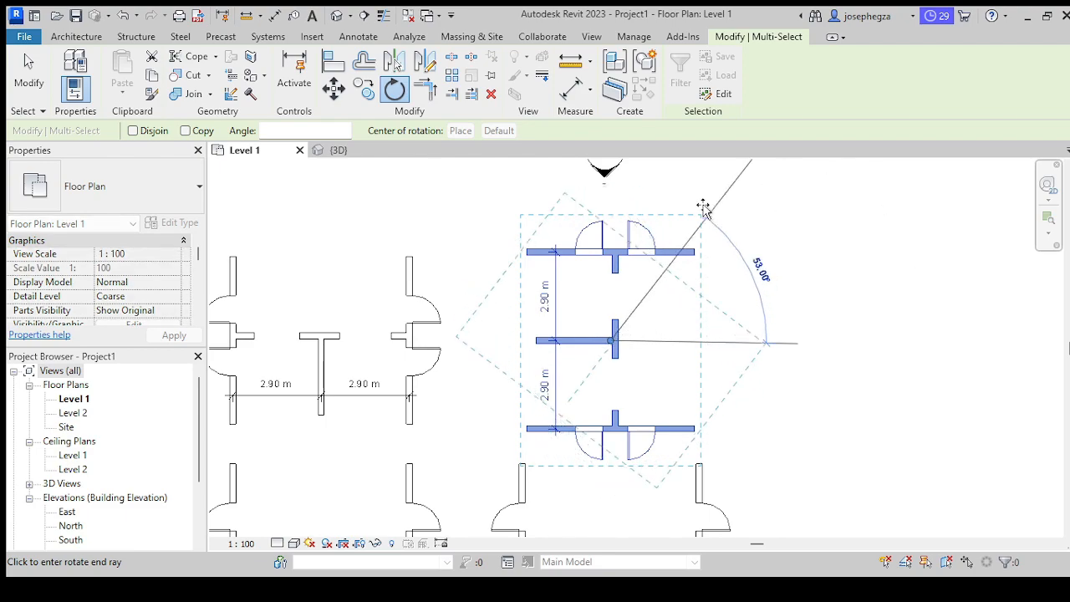
{"action": "left_click", "coordinate": [611, 206]}
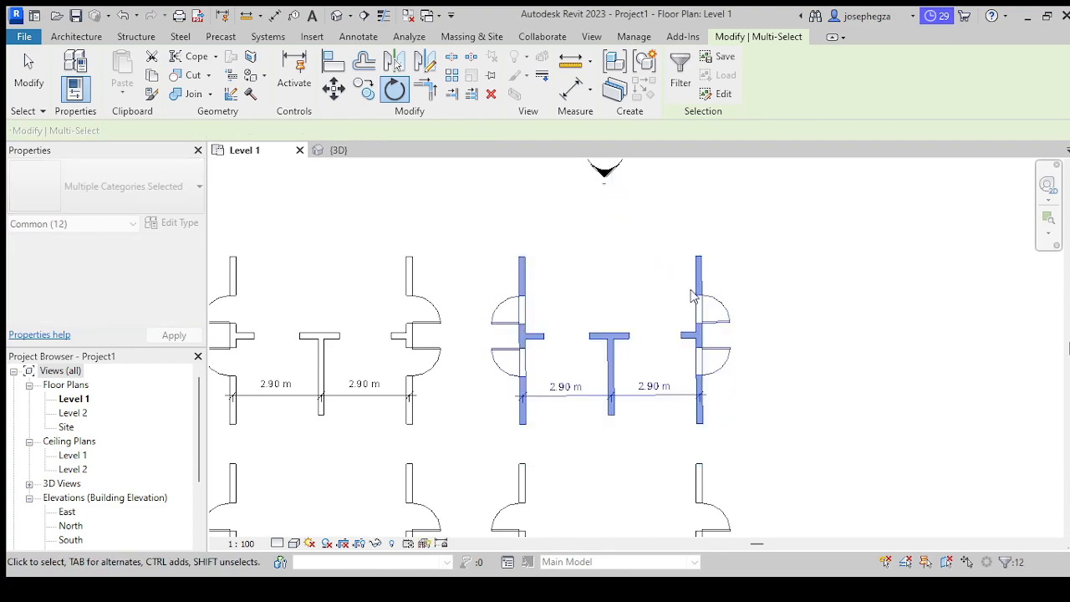
Step: Reselect the whole upper-right unit and rotate it 45° counterclockwise about its centre
{"action": "left_click", "coordinate": [463, 225]}
{"action": "left_click_drag", "start_coordinate": [800, 388], "coordinate": [800, 449]}
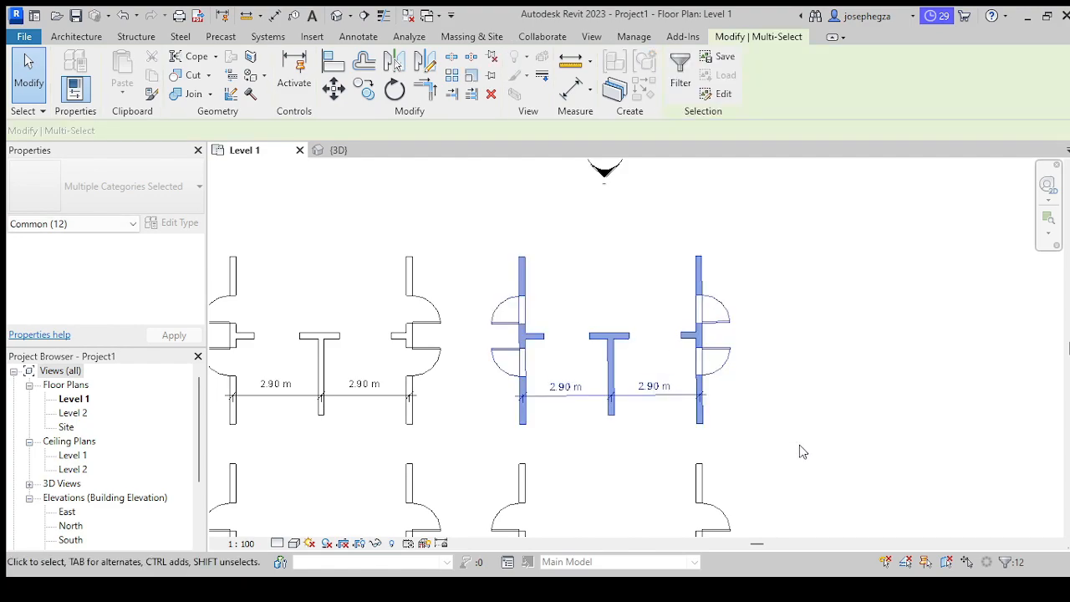
{"action": "key", "text": "r"}
{"action": "key", "text": "o"}
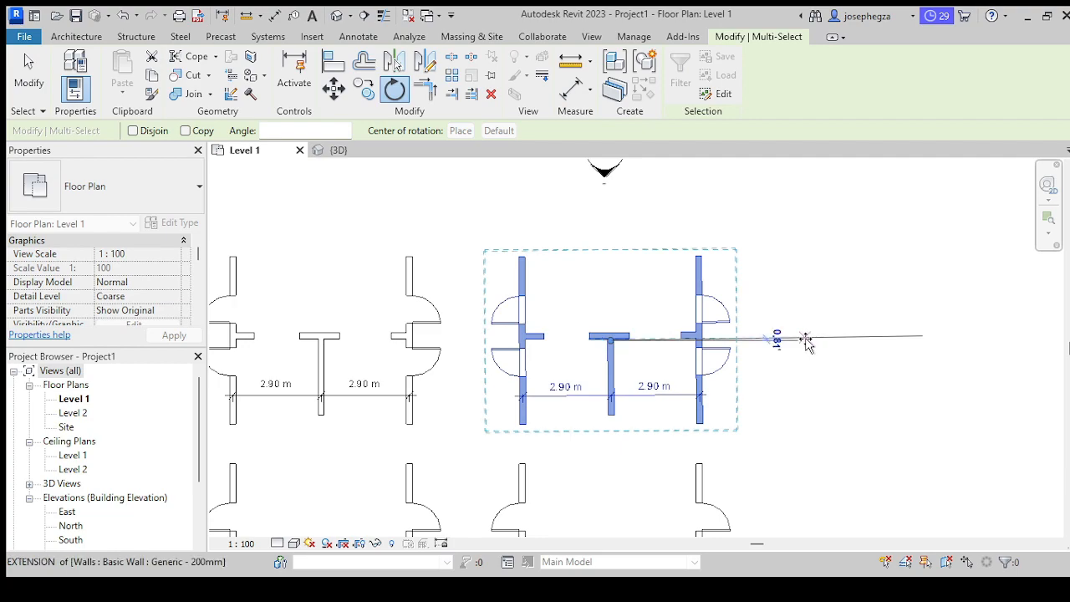
{"action": "left_click", "coordinate": [807, 338]}
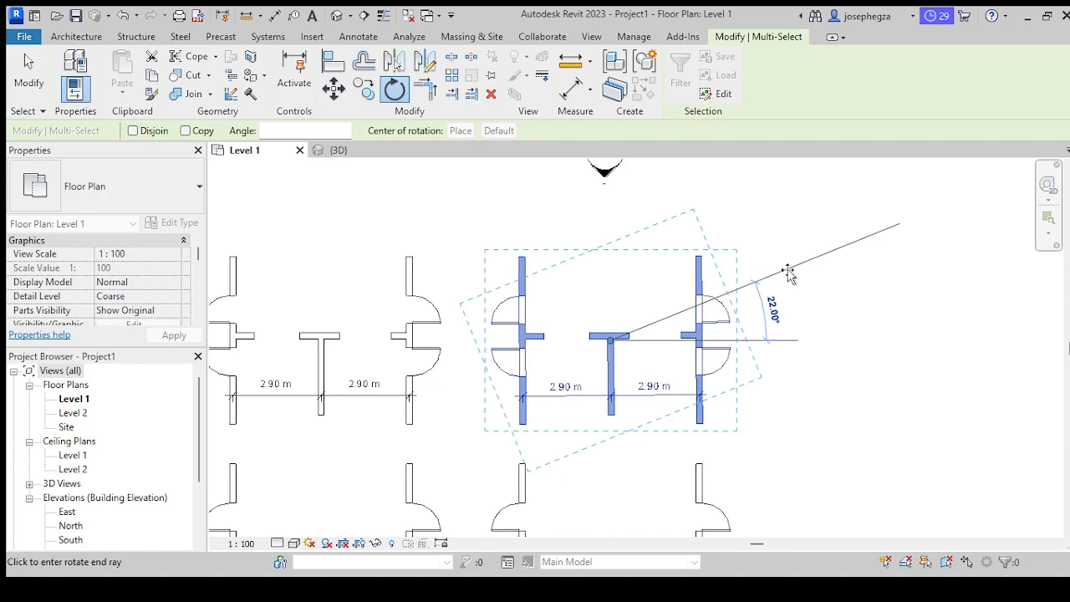
{"action": "type", "text": "45"}
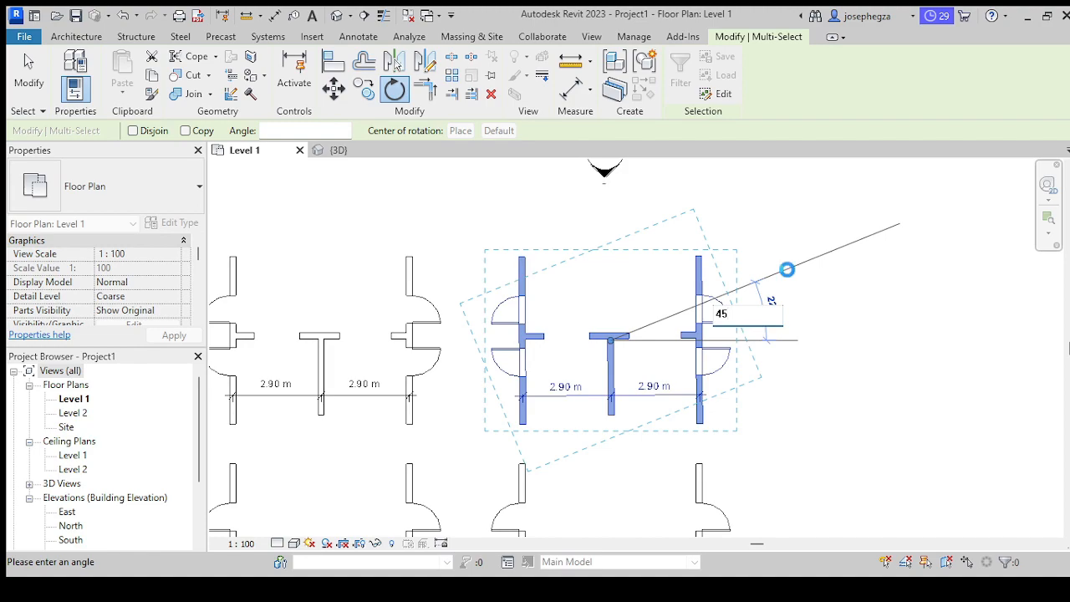
{"action": "key", "text": "Return"}
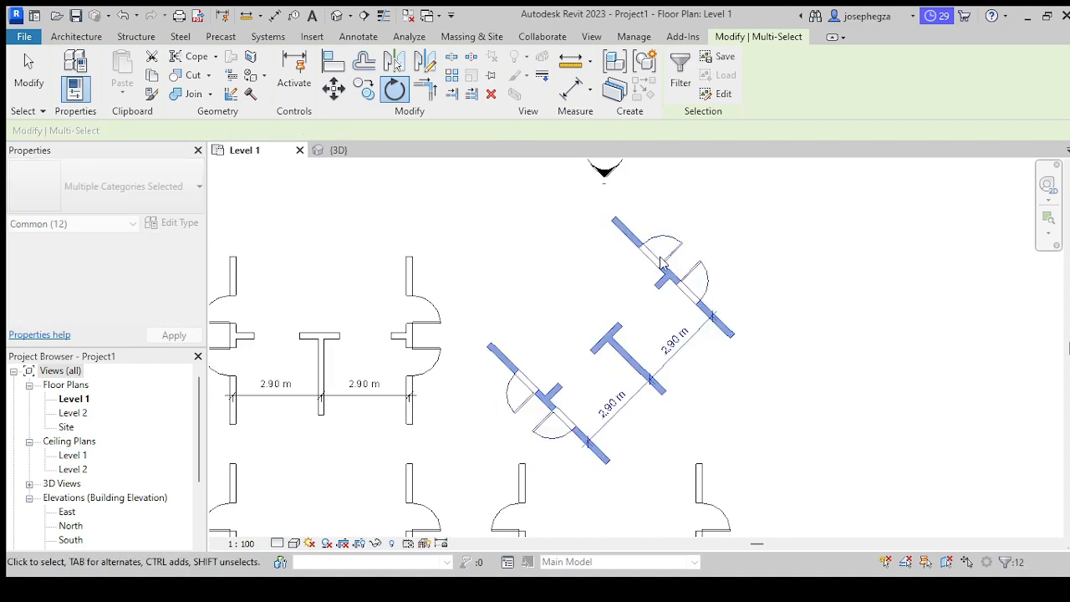
Step: Rotate the tilted unit a further 180° about its centre and undo both this and the preceding 45° rotation
{"action": "key", "text": "r"}
{"action": "key", "text": "o"}
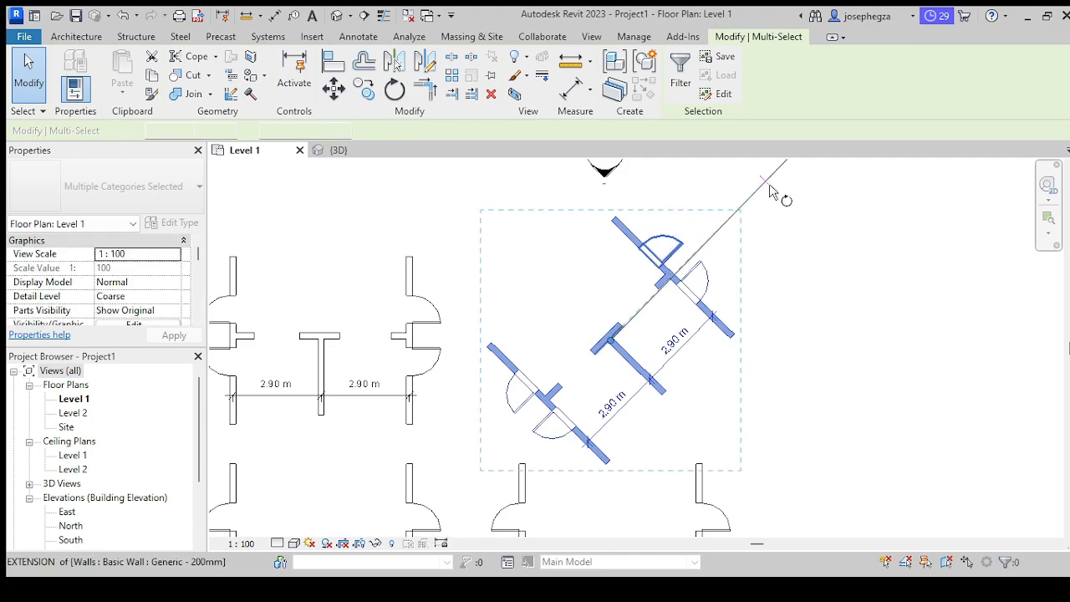
{"action": "left_click", "coordinate": [766, 181]}
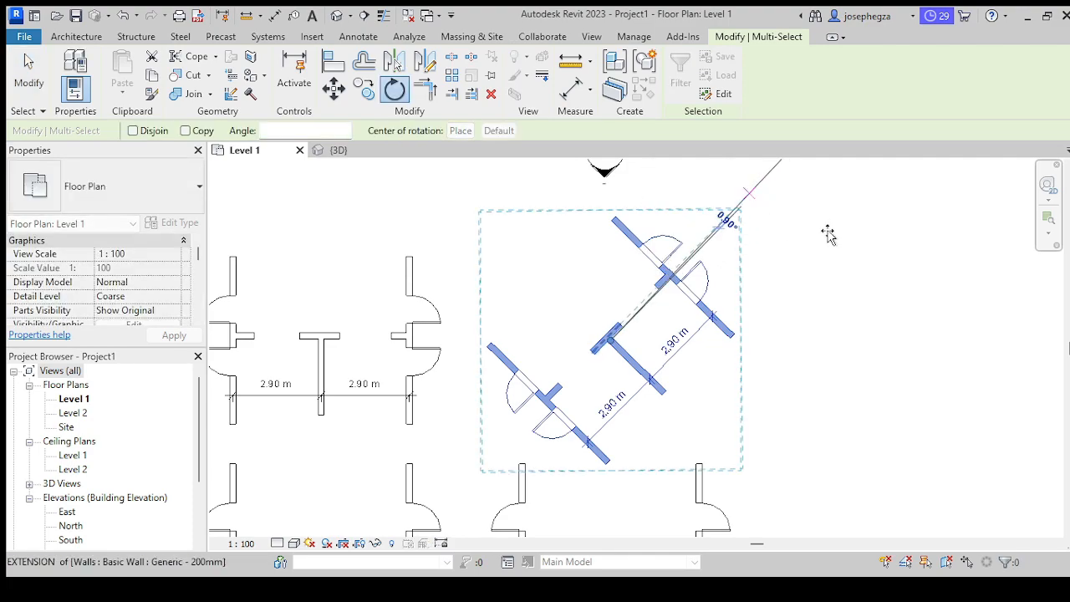
{"action": "type", "text": "180"}
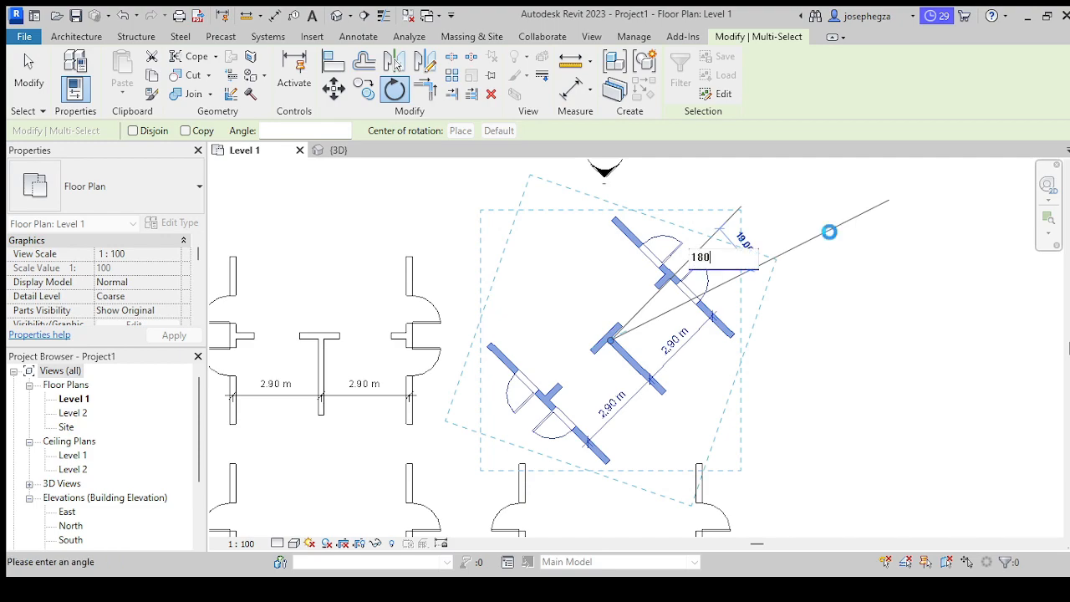
{"action": "key", "text": "Return"}
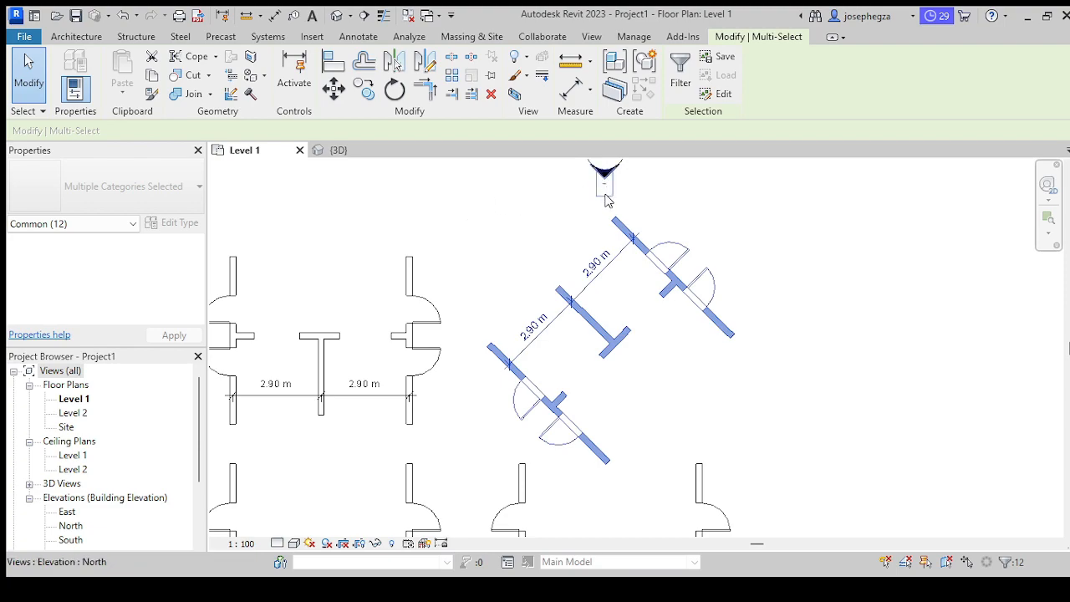
{"action": "key", "text": "space"}
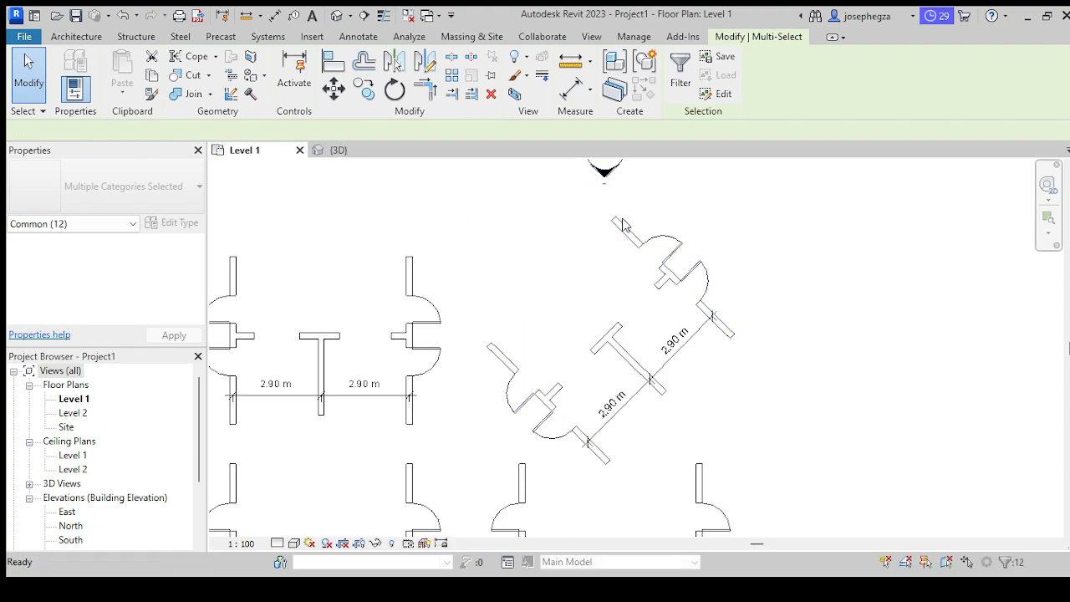
{"action": "key", "text": "ctrl+z"}
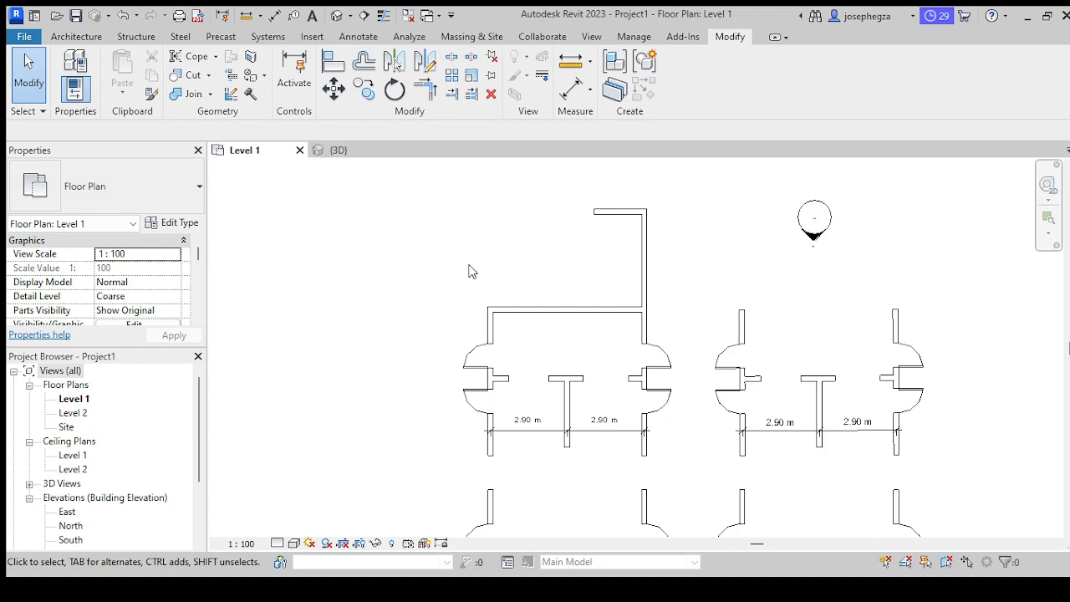
Step: Join the short top wall and the left wall of the upper-left unit into a corner with Trim/Extend to Corner
{"action": "left_click", "coordinate": [433, 97]}
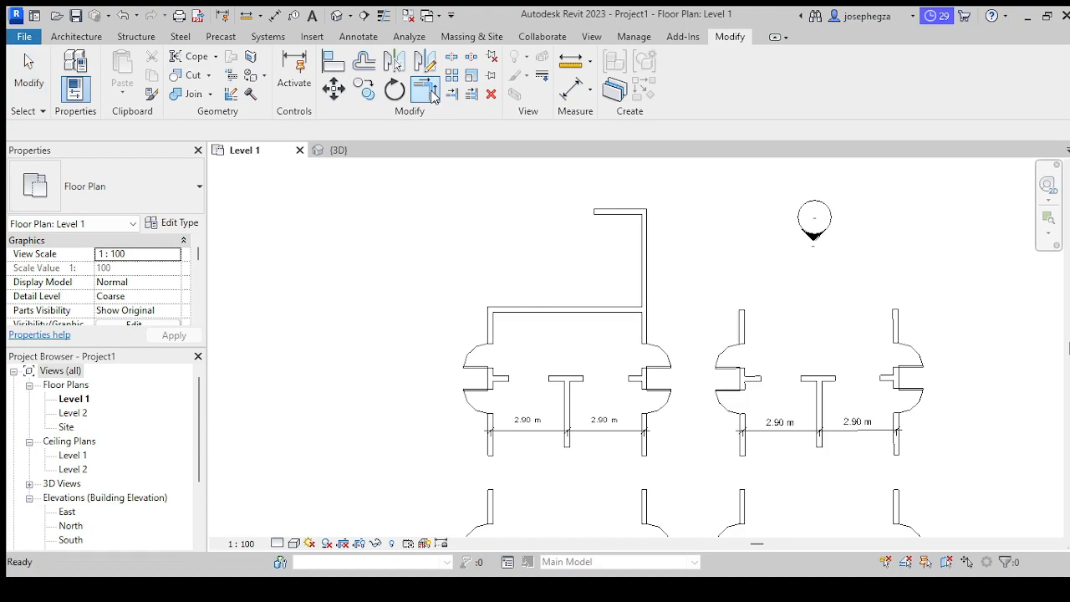
{"action": "left_click", "coordinate": [615, 215]}
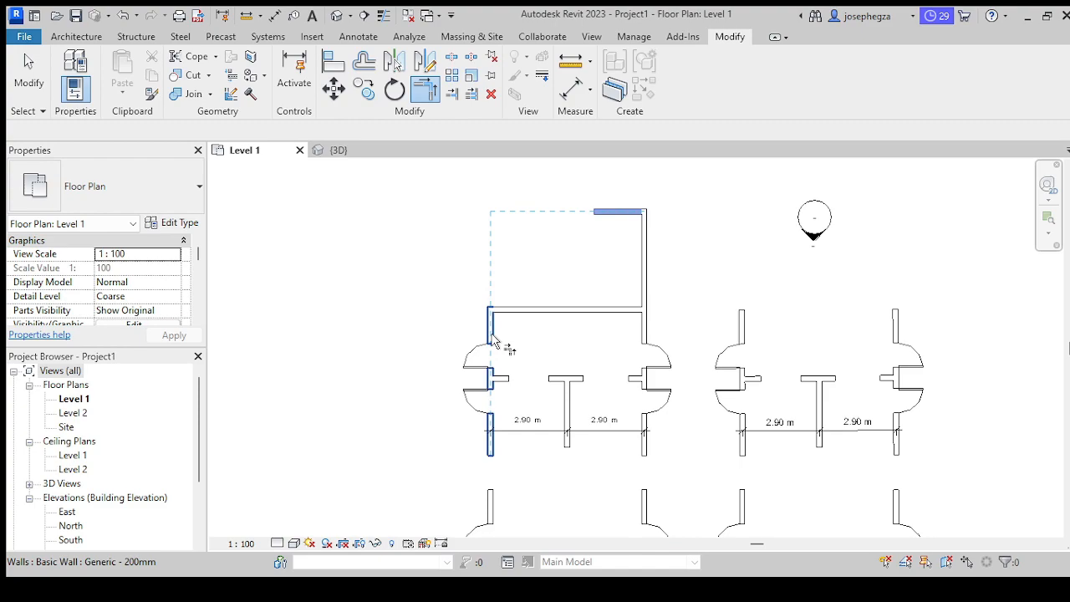
{"action": "left_click", "coordinate": [492, 336]}
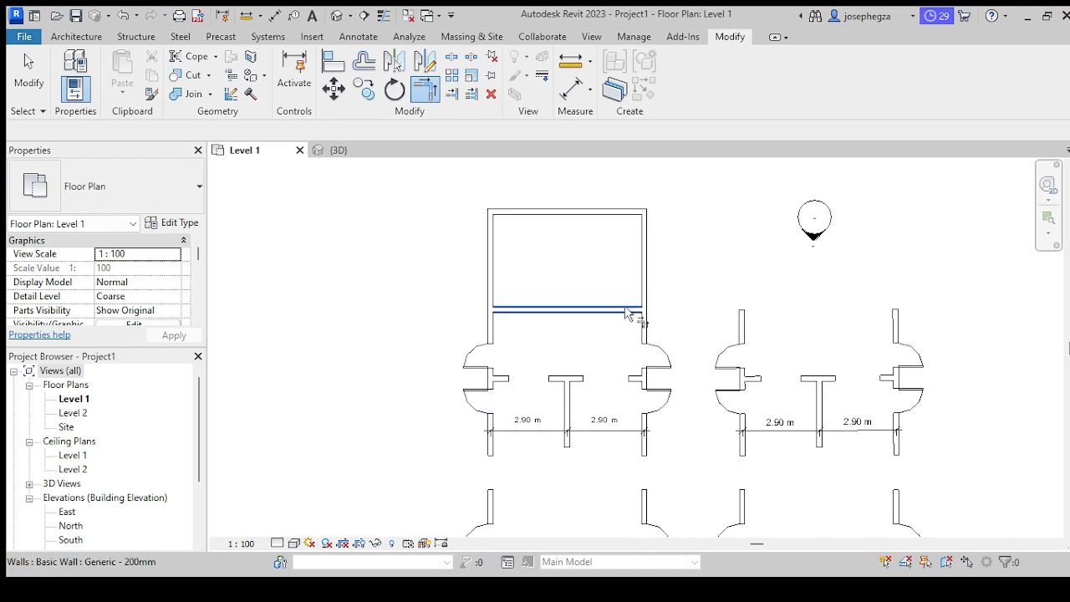
{"action": "key", "text": "Escape"}
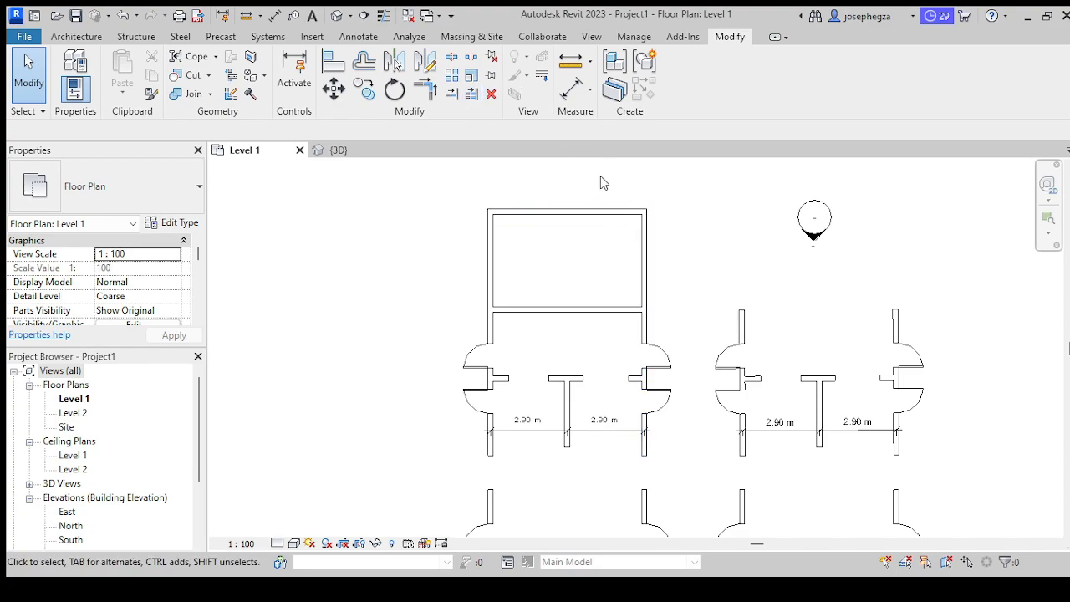
Step: Delete the upper-left unit's top wall and trim both side walls to the horizontal cross wall with Trim/Extend Multiple Elements, keeping their lower parts
{"action": "left_click", "coordinate": [591, 217]}
{"action": "key", "text": "Delete"}
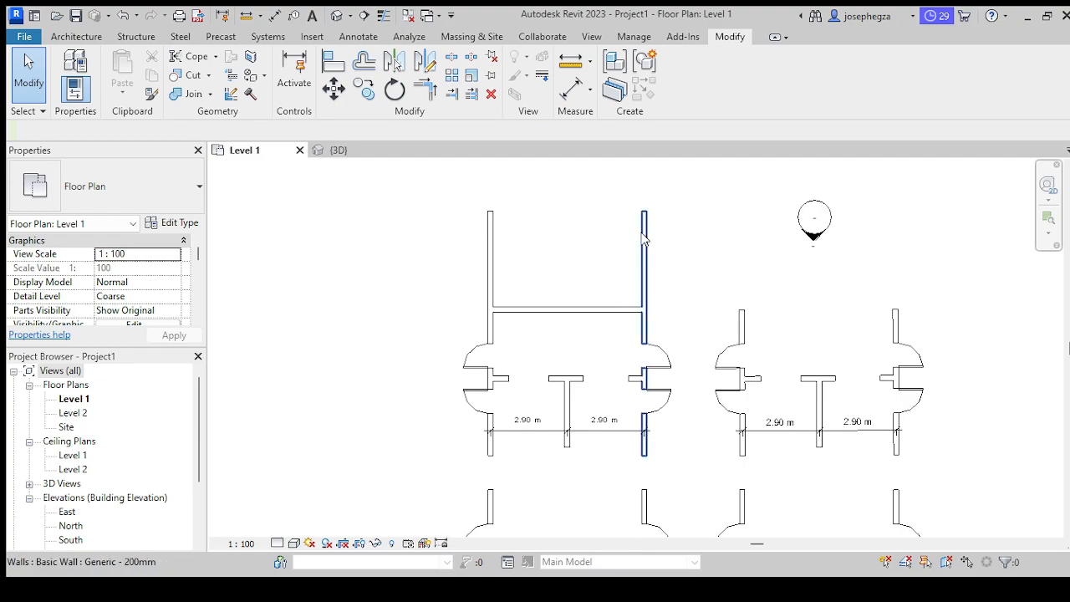
{"action": "left_click", "coordinate": [471, 96]}
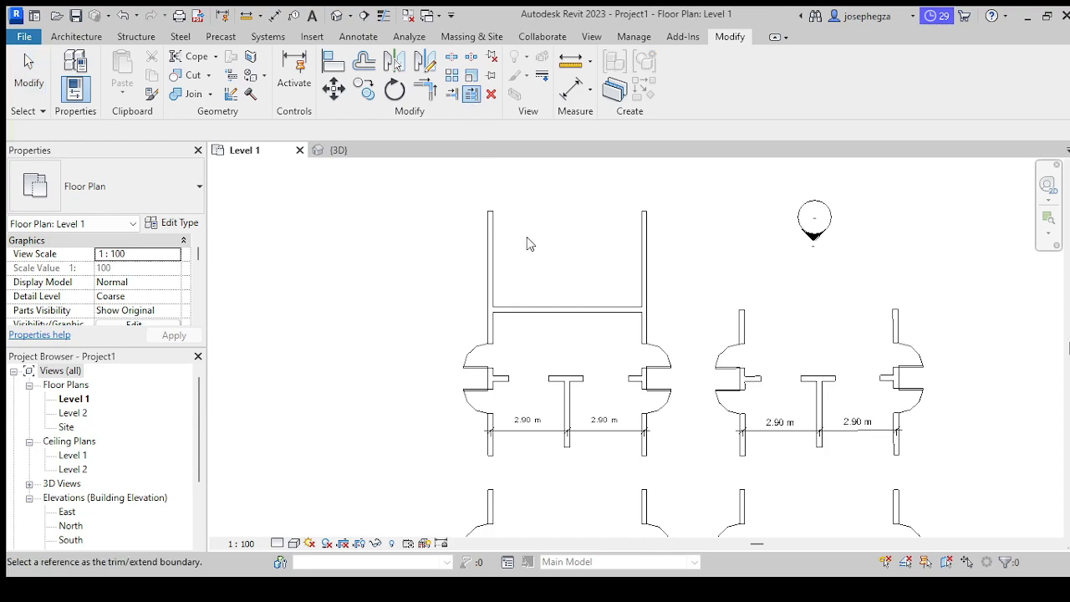
{"action": "left_click", "coordinate": [594, 316]}
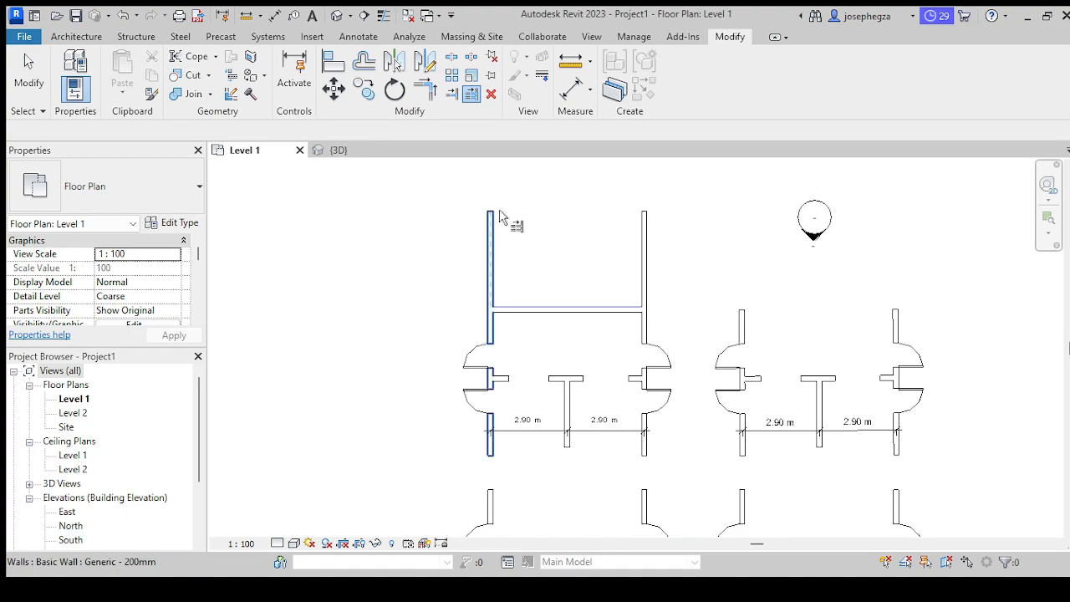
{"action": "left_click_drag", "start_coordinate": [669, 231], "coordinate": [464, 254]}
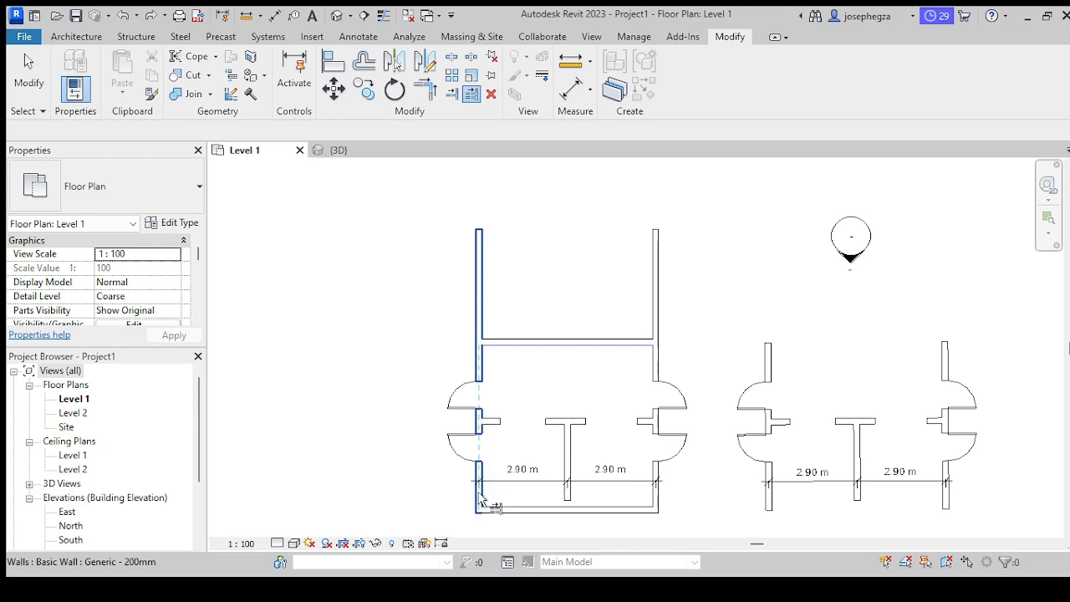
{"action": "left_click", "coordinate": [481, 500]}
{"action": "left_click", "coordinate": [655, 502]}
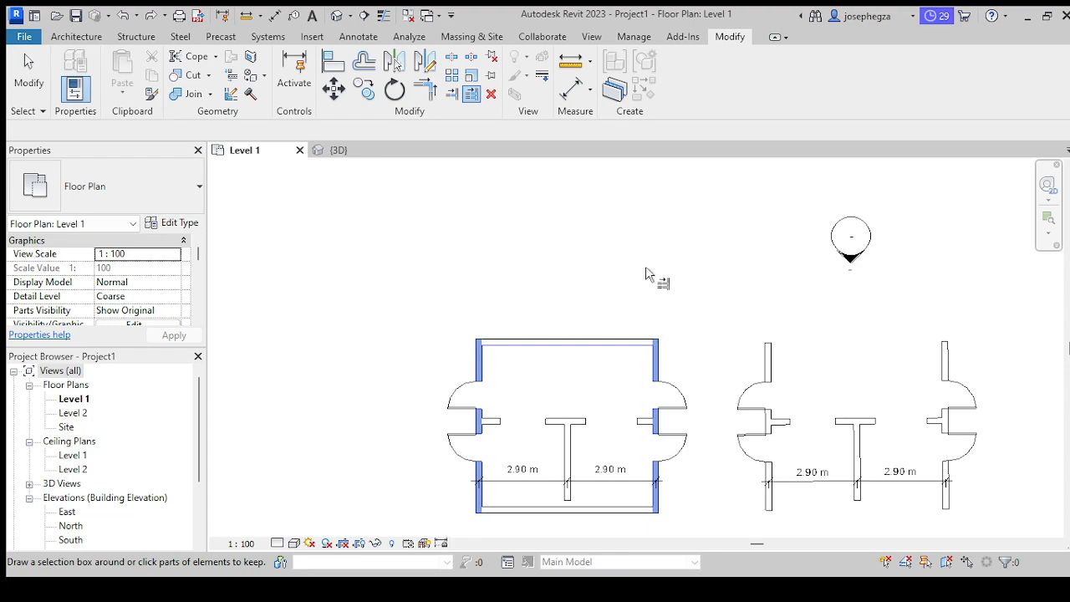
Step: Undo the side-wall trims and try Trim/Extend Multiple Elements on the left wall against the cross wall, keeping its upper part
{"action": "key", "text": "Escape"}
{"action": "key", "text": "Escape"}
{"action": "middle_click_drag", "start_coordinate": [621, 274], "coordinate": [605, 183]}
{"action": "middle_click_drag", "start_coordinate": [602, 376], "coordinate": [627, 470]}
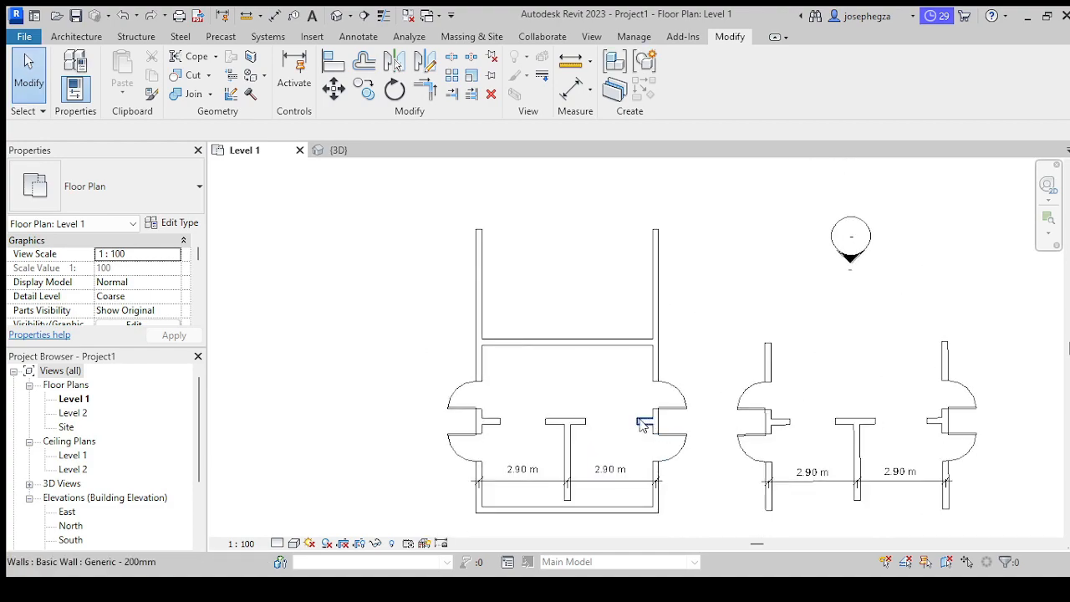
{"action": "left_click", "coordinate": [471, 94]}
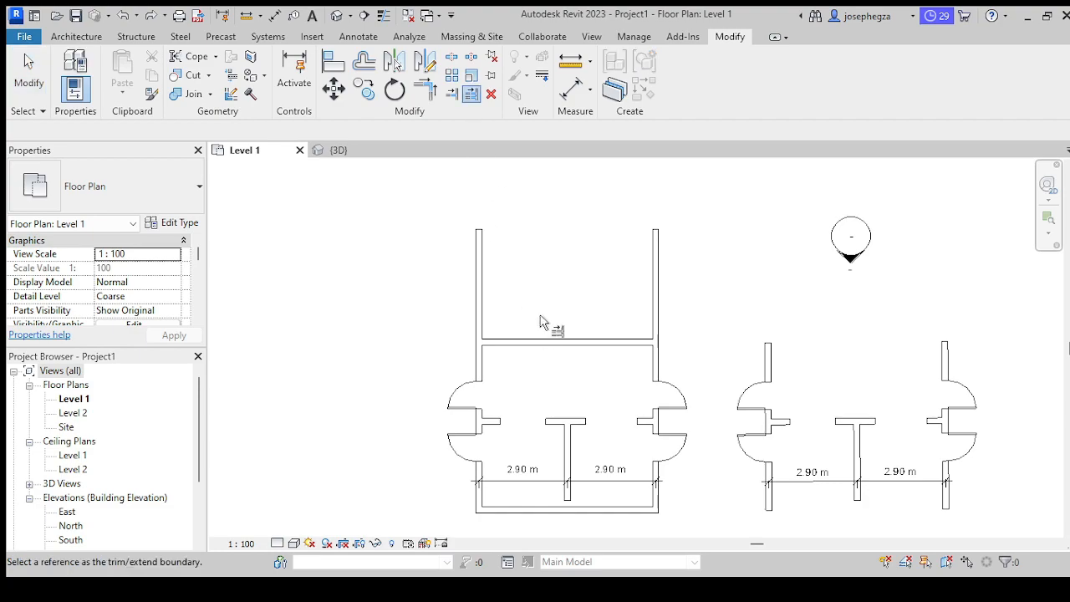
{"action": "left_click", "coordinate": [570, 340]}
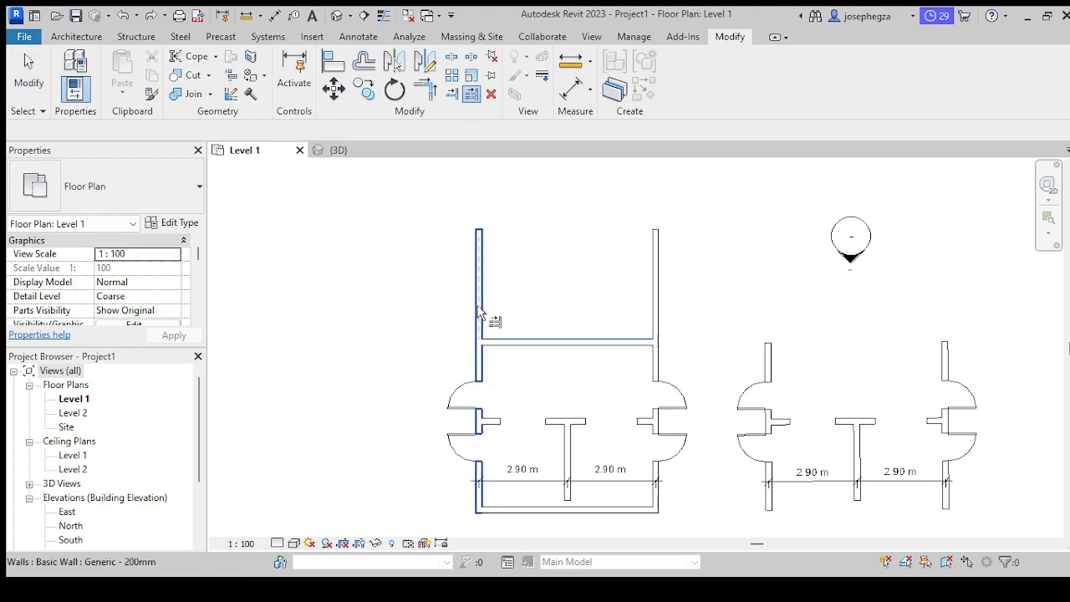
{"action": "left_click", "coordinate": [479, 311]}
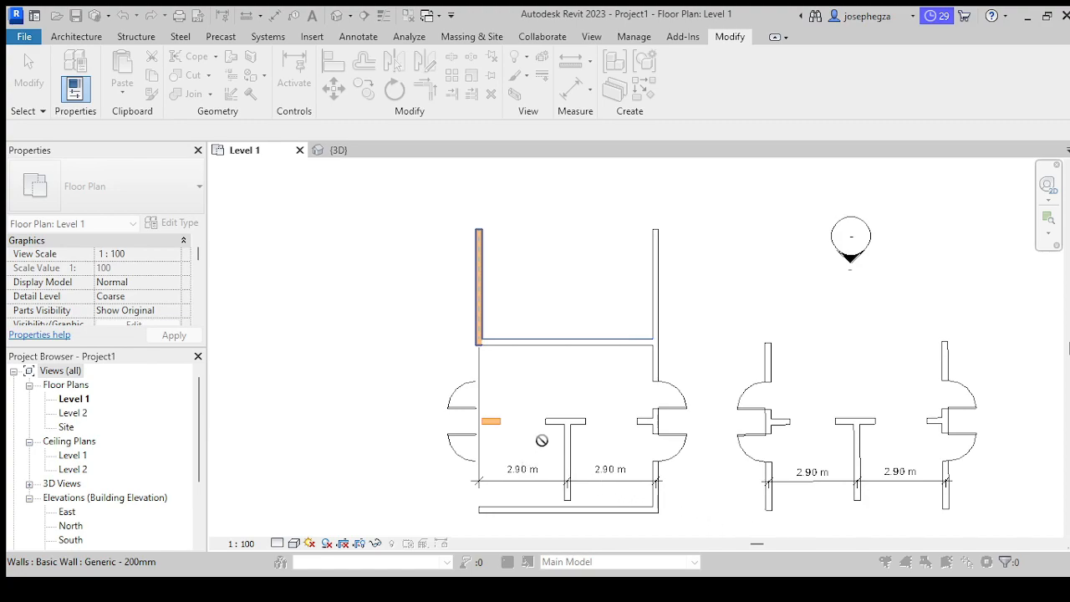
{"action": "left_click", "coordinate": [1030, 552]}
Step: Trim the upper-left unit's side walls to the cross wall, keeping their lower parts, and undo only the right wall's trim
{"action": "left_click", "coordinate": [562, 355]}
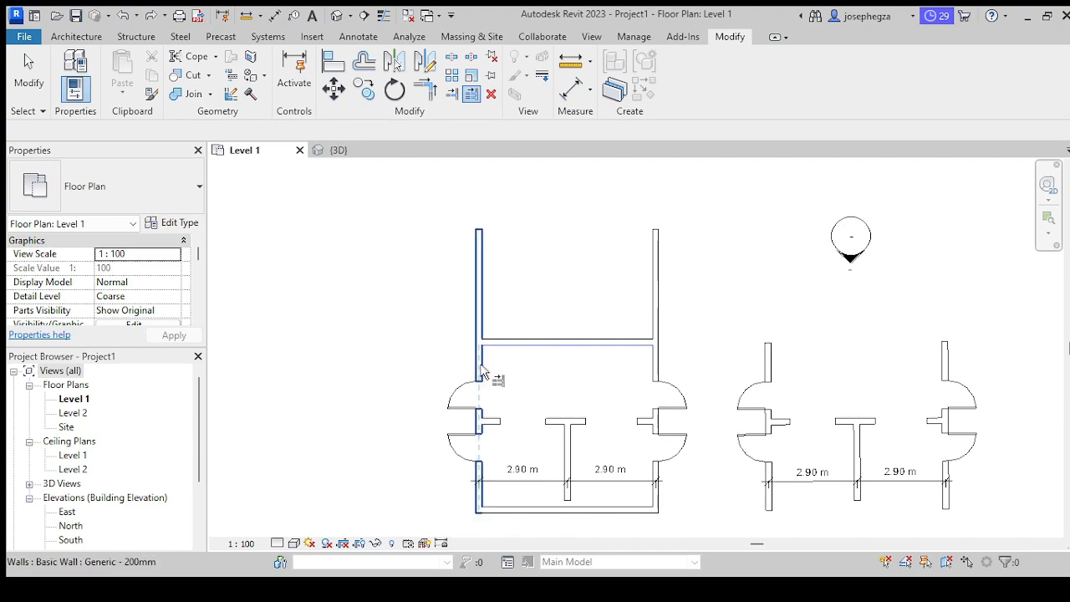
{"action": "left_click", "coordinate": [480, 368]}
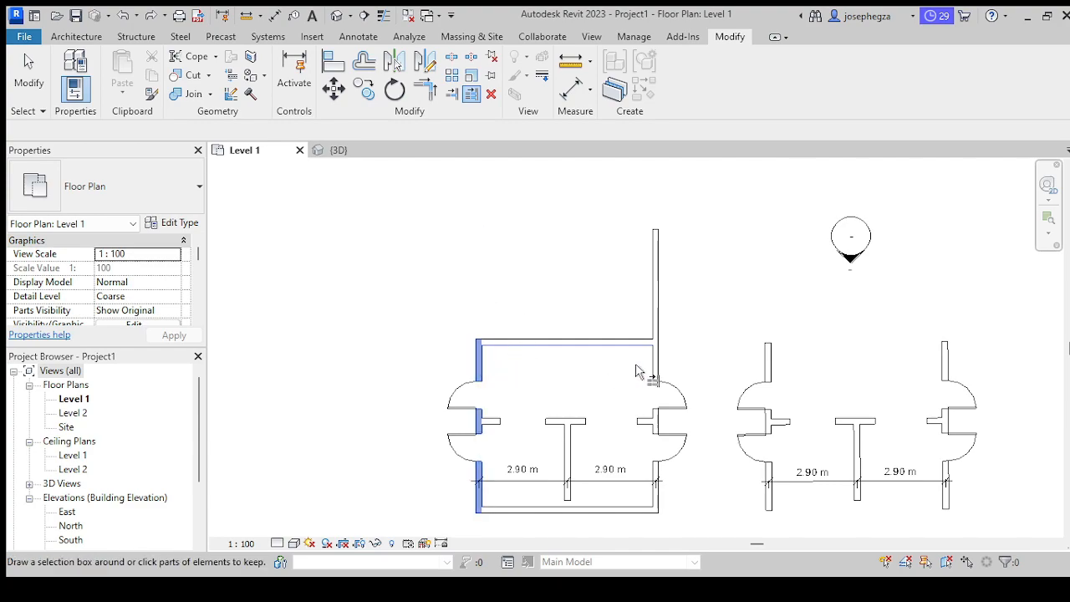
{"action": "left_click", "coordinate": [654, 368]}
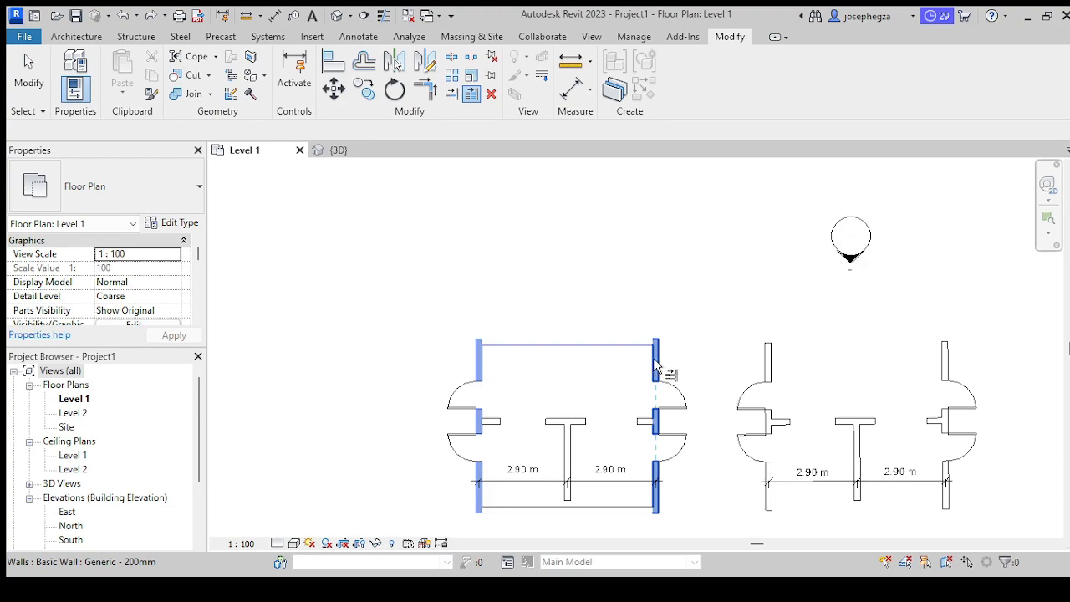
{"action": "key", "text": "Escape"}
{"action": "scroll", "coordinate": [679, 341], "scroll_direction": "down", "scroll_amount": 1}
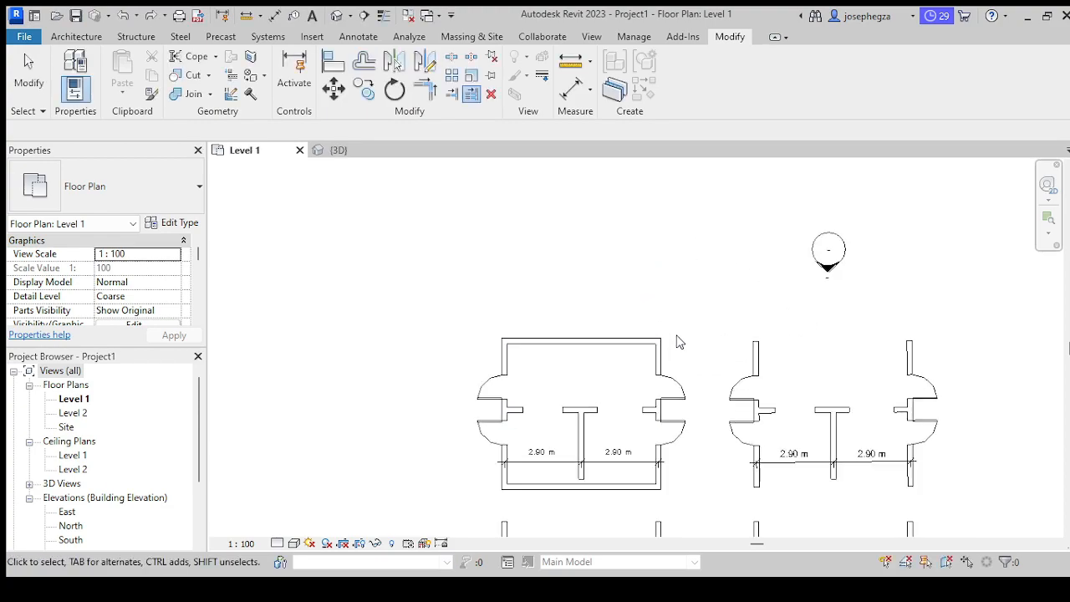
{"action": "middle_click_drag", "start_coordinate": [679, 341], "coordinate": [657, 320]}
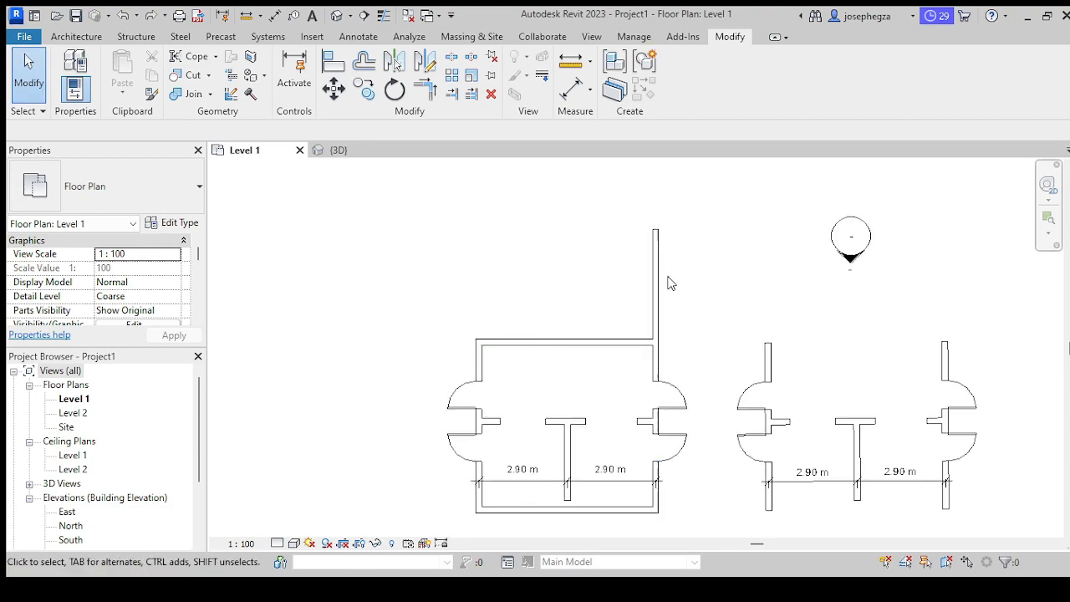
Step: Trim the upper-left unit's right wall to the cross wall with Trim/Extend Single Element, keeping its lower part
{"action": "left_click", "coordinate": [655, 322]}
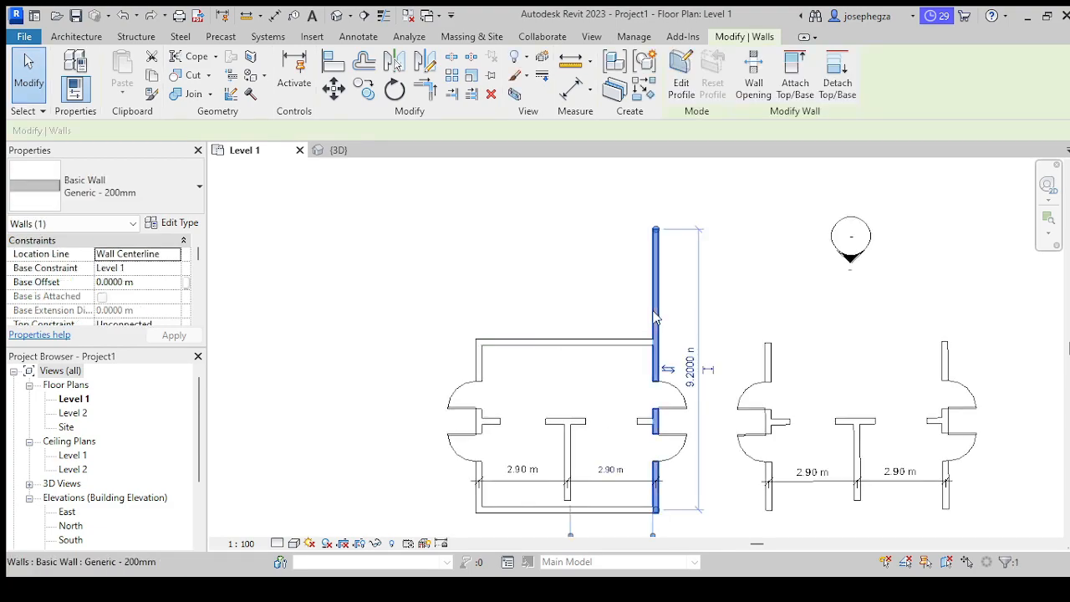
{"action": "key", "text": "Escape"}
{"action": "left_click", "coordinate": [453, 94]}
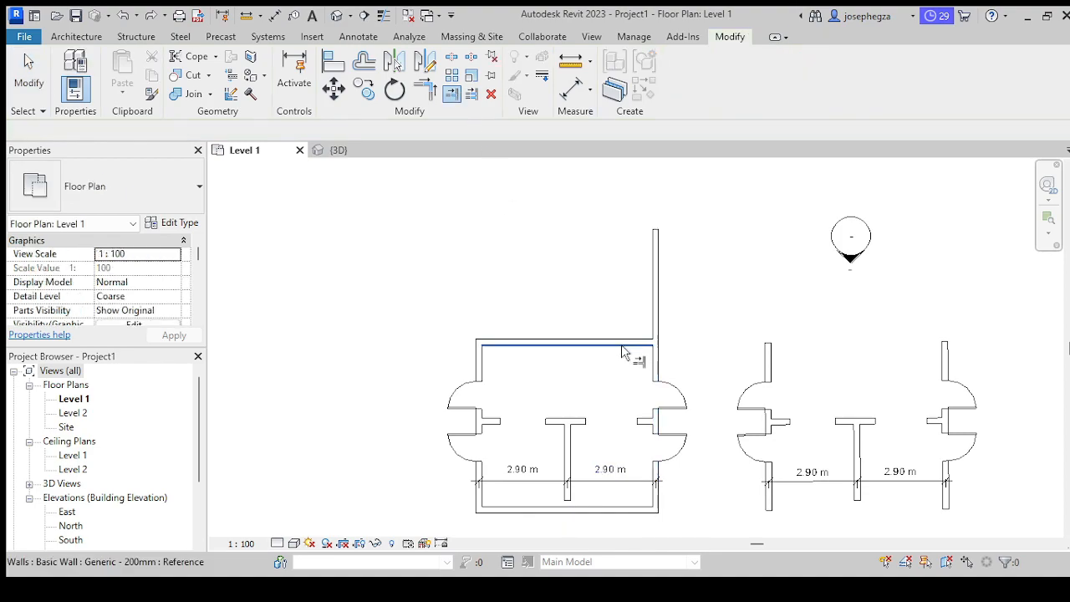
{"action": "left_click", "coordinate": [656, 385]}
{"action": "key", "text": "Escape"}
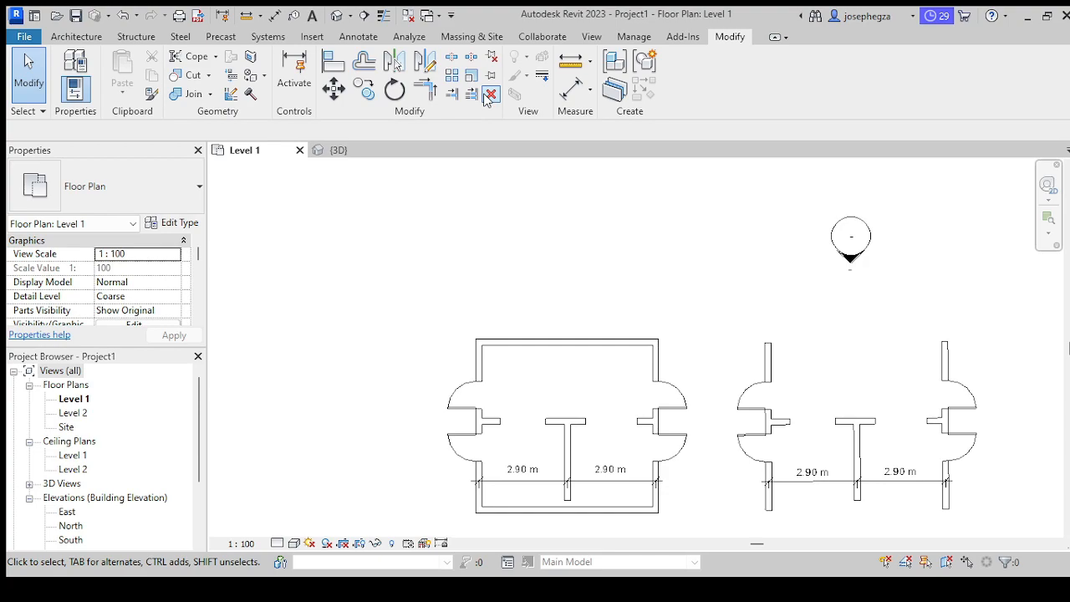
Step: Delete the upper-left unit's top wall and undo the deletion, doing both twice
{"action": "left_click", "coordinate": [604, 355]}
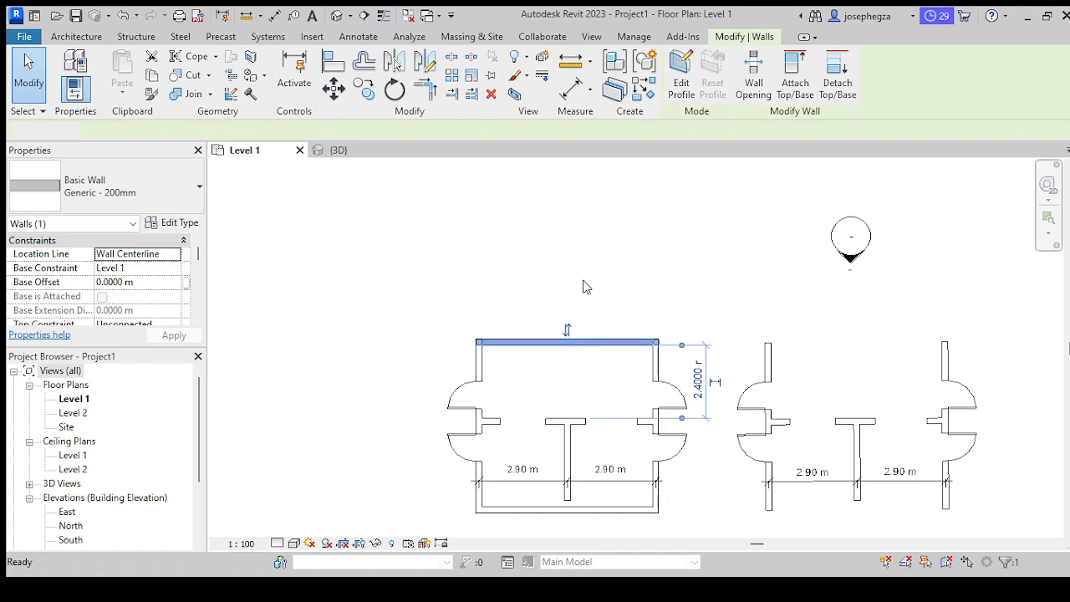
{"action": "key", "text": "Delete"}
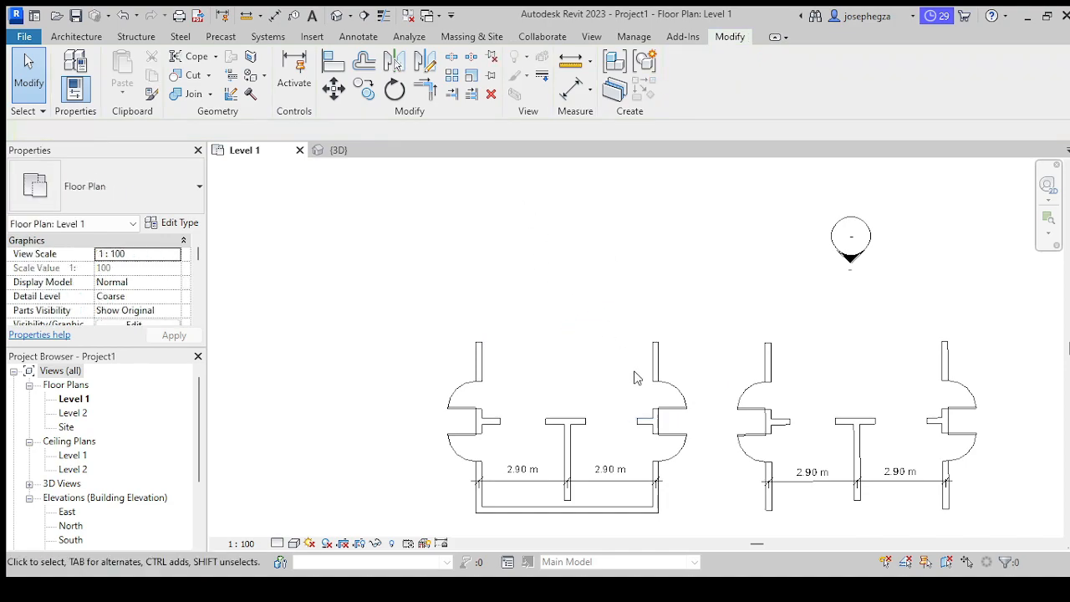
{"action": "key", "text": "ctrl+z"}
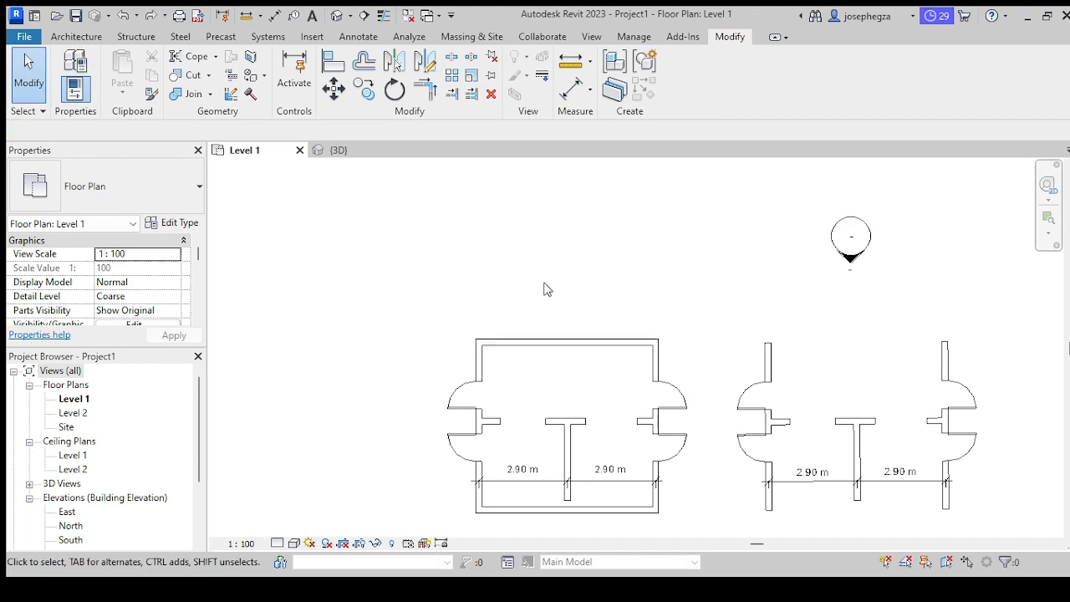
{"action": "left_click", "coordinate": [588, 347]}
{"action": "left_click", "coordinate": [668, 289]}
{"action": "left_click", "coordinate": [583, 341]}
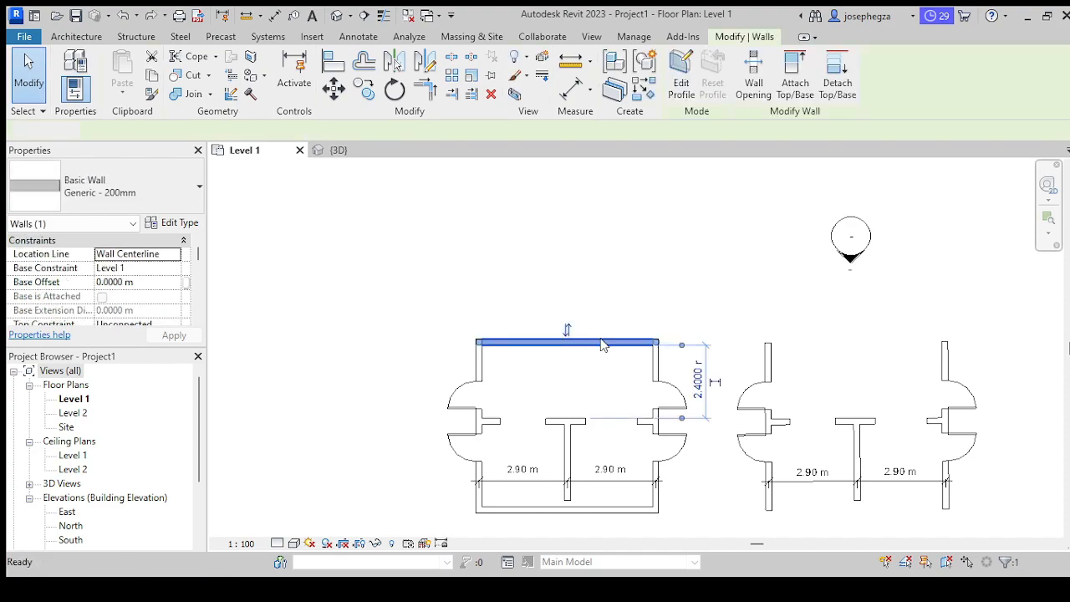
{"action": "key", "text": "Delete"}
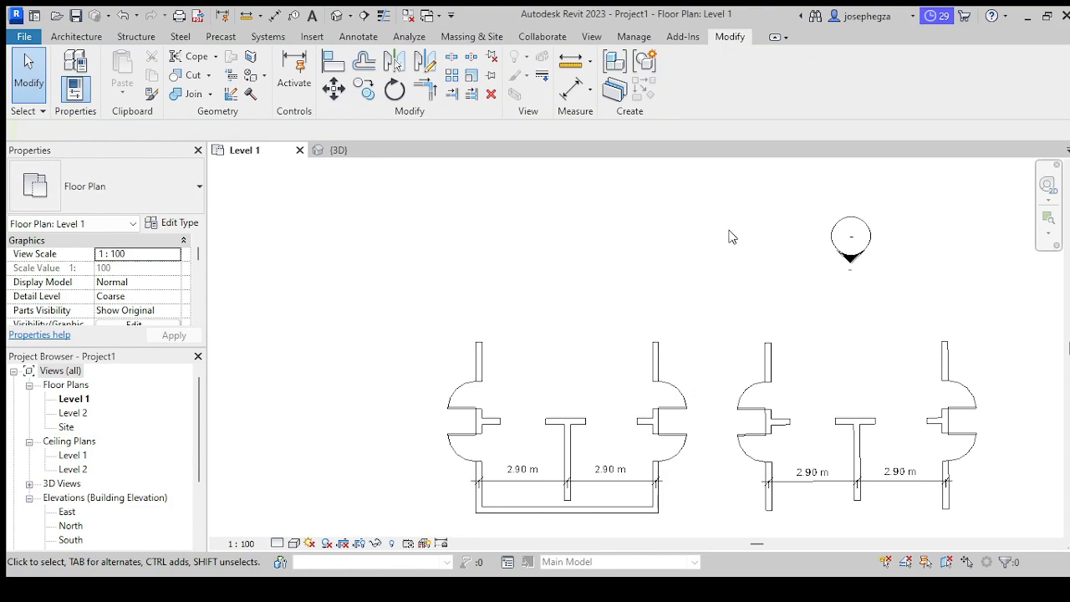
{"action": "key", "text": "ctrl+z"}
{"action": "scroll", "coordinate": [530, 292], "scroll_direction": "down", "scroll_amount": 1}
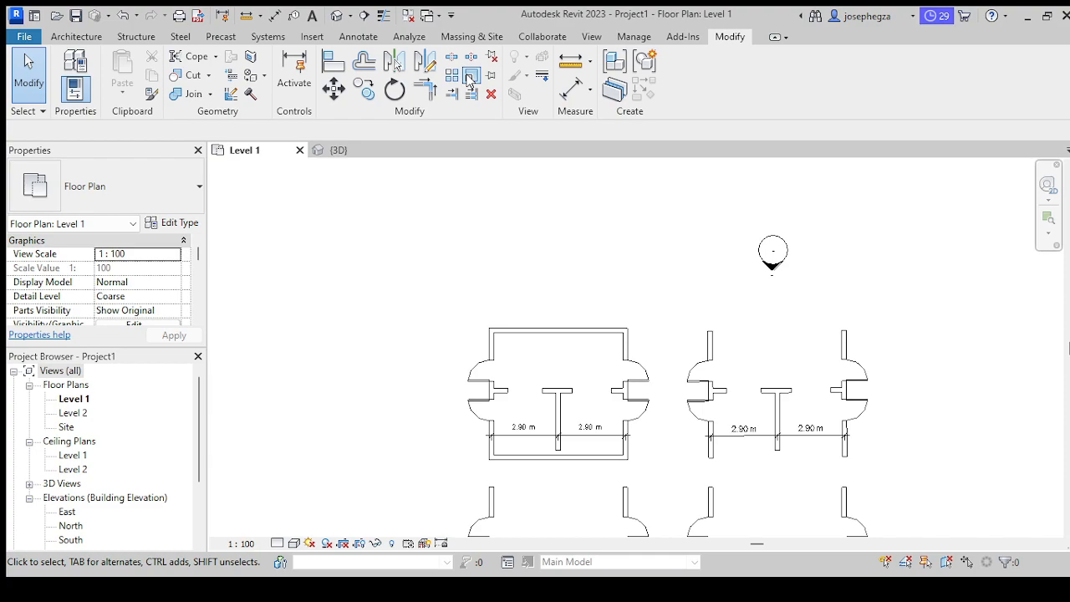
Step: Scale the upper-left unit's central vertical wall graphically from its upper end to about 1.75 m long, and undo the scaling
{"action": "left_click_drag", "start_coordinate": [455, 292], "coordinate": [662, 472]}
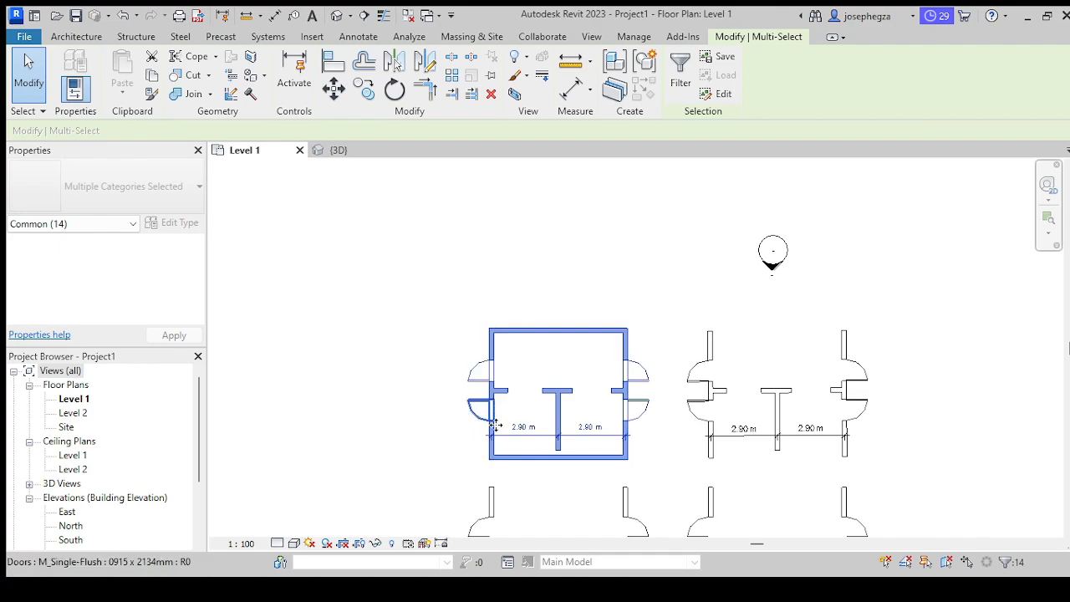
{"action": "key", "text": "Escape"}
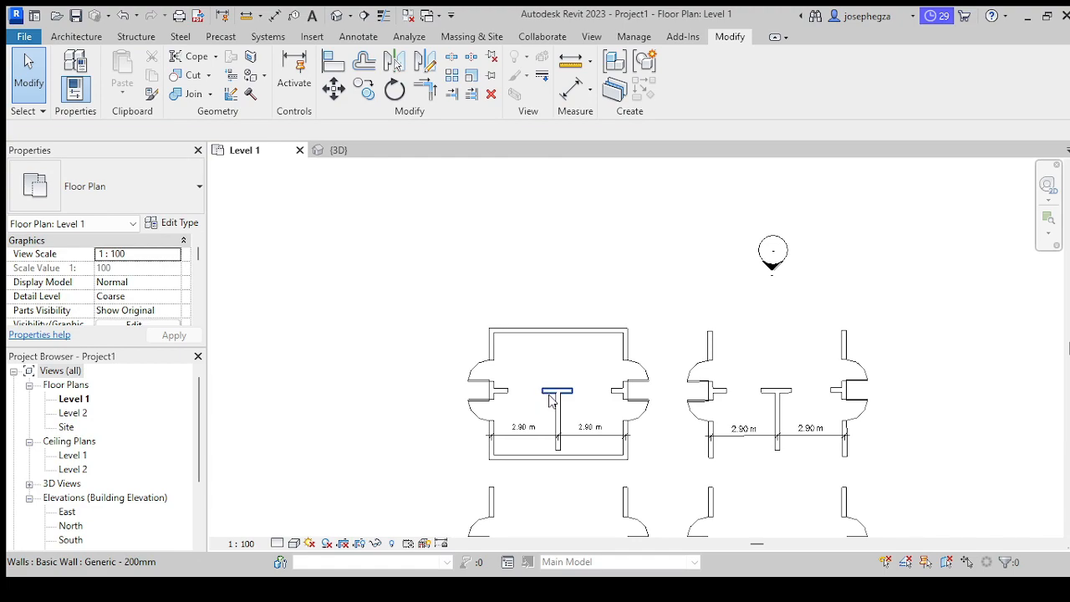
{"action": "left_click", "coordinate": [477, 371]}
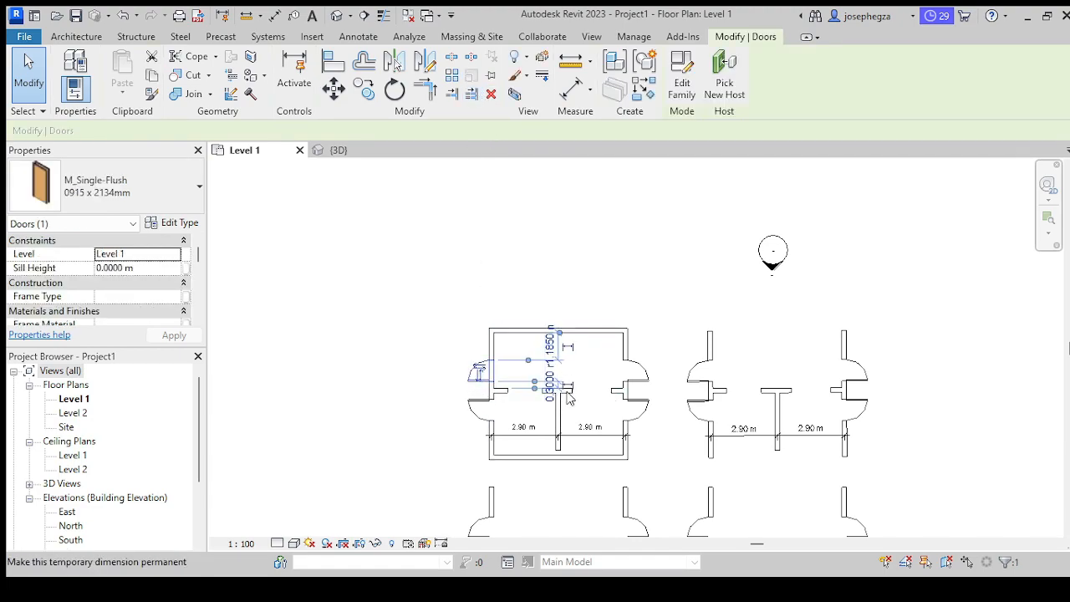
{"action": "left_click", "coordinate": [557, 418]}
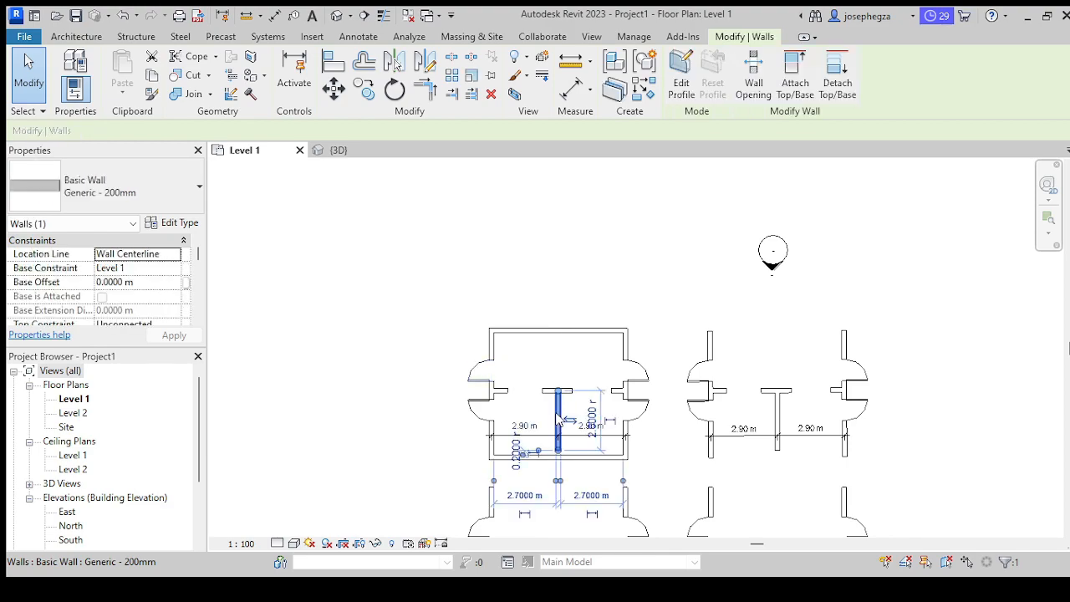
{"action": "left_click", "coordinate": [471, 75]}
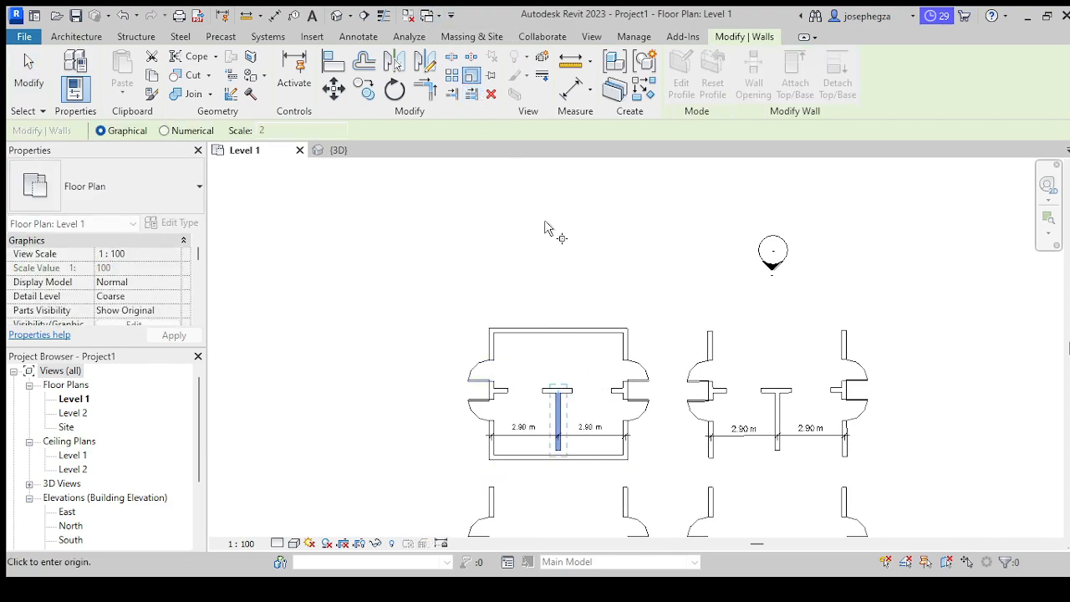
{"action": "scroll", "coordinate": [561, 392], "scroll_direction": "up", "scroll_amount": 3}
{"action": "left_click", "coordinate": [565, 384]}
{"action": "scroll", "coordinate": [577, 397], "scroll_direction": "down", "scroll_amount": 2}
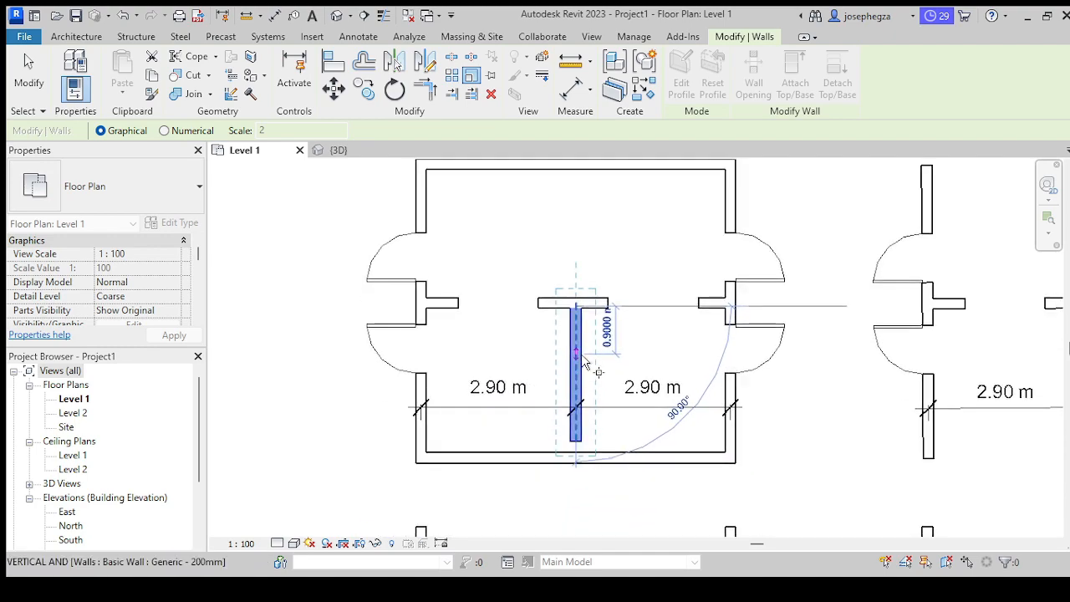
{"action": "left_click", "coordinate": [577, 383]}
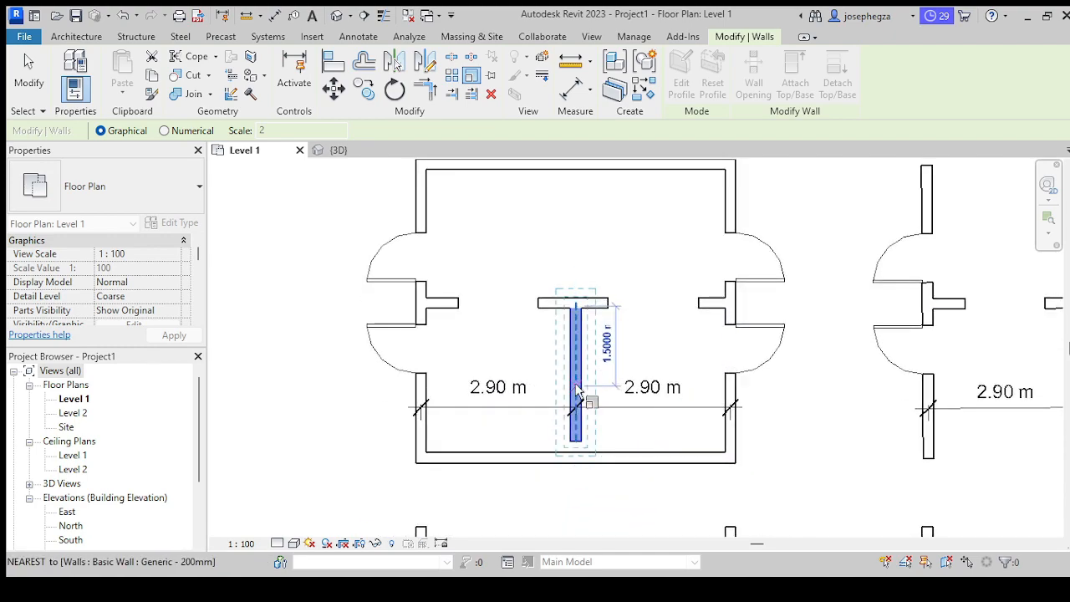
{"action": "left_click", "coordinate": [620, 358]}
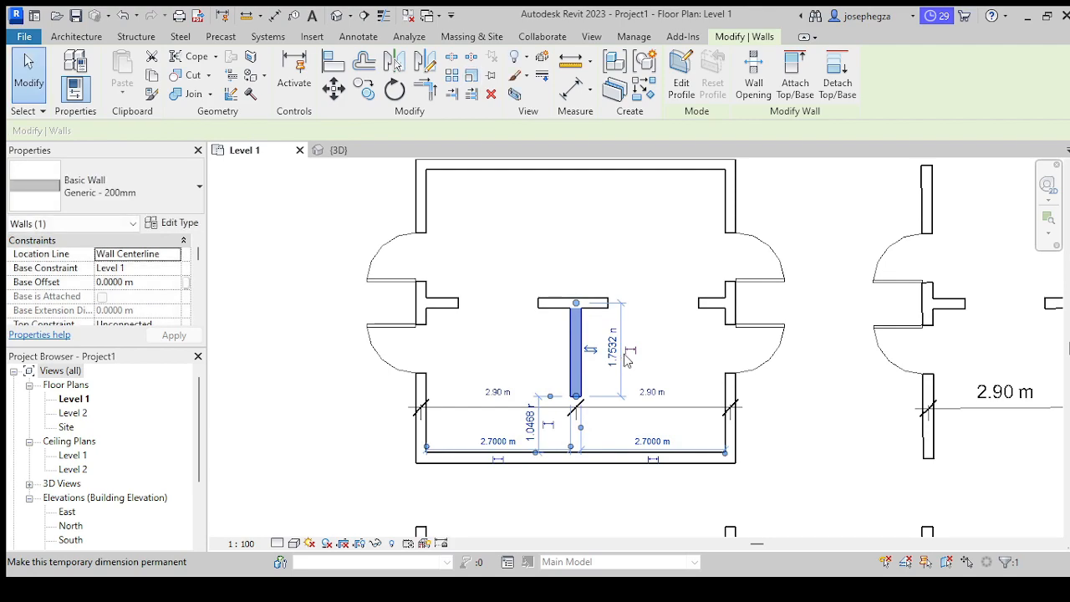
{"action": "left_click", "coordinate": [632, 361]}
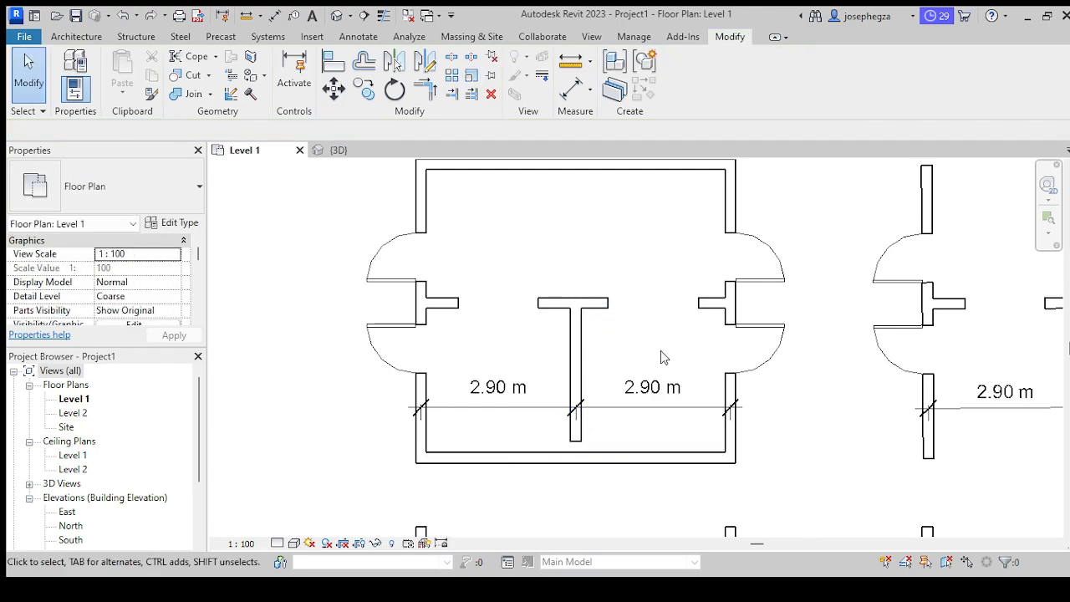
{"action": "scroll", "coordinate": [660, 358], "scroll_direction": "down", "scroll_amount": 3}
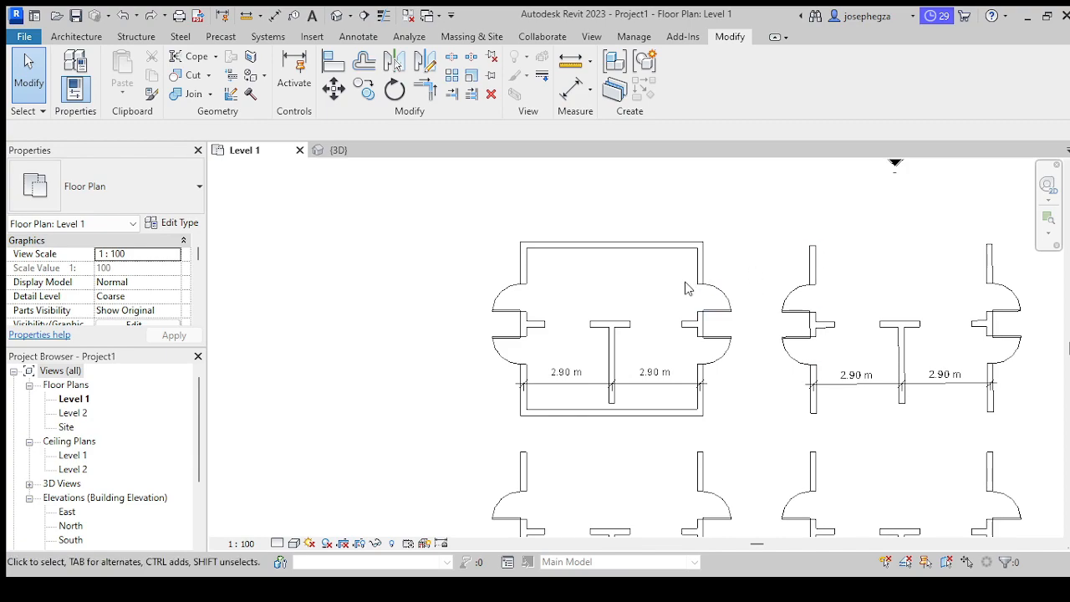
{"action": "scroll", "coordinate": [685, 287], "scroll_direction": "down", "scroll_amount": 3}
{"action": "scroll", "coordinate": [687, 318], "scroll_direction": "up", "scroll_amount": 4}
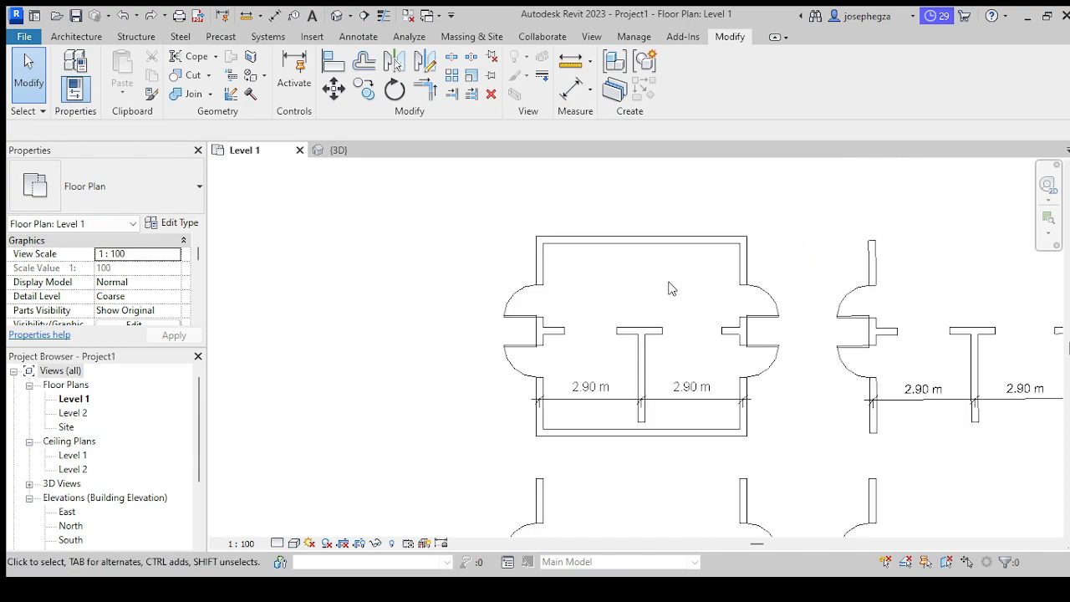
{"action": "middle_click_drag", "start_coordinate": [654, 313], "coordinate": [624, 277]}
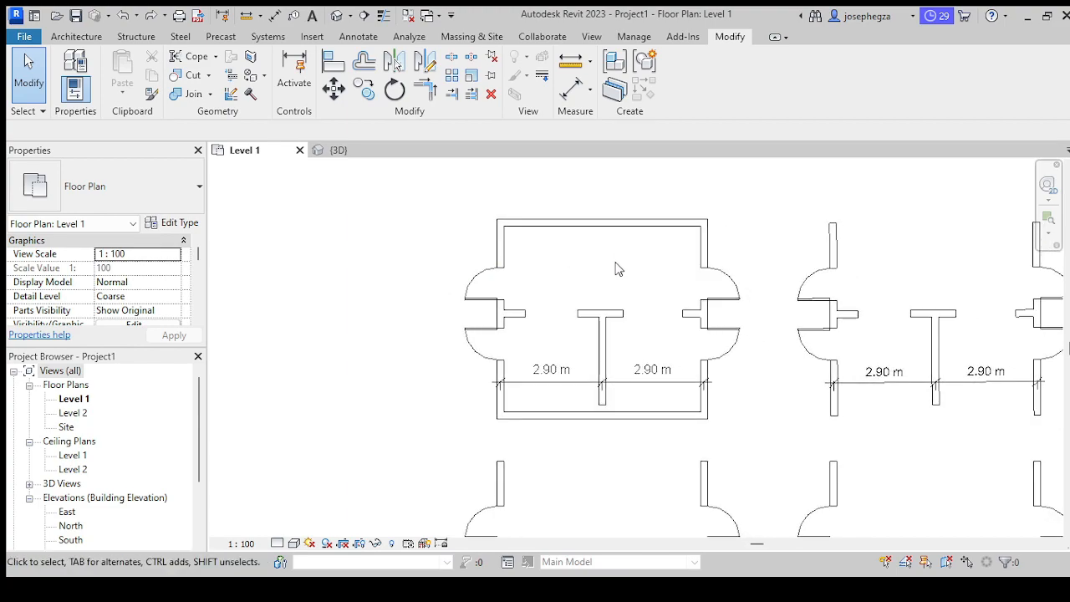
{"action": "scroll", "coordinate": [657, 281], "scroll_direction": "down", "scroll_amount": 2}
{"action": "scroll", "coordinate": [652, 281], "scroll_direction": "up", "scroll_amount": 3}
{"action": "middle_click_drag", "start_coordinate": [652, 282], "coordinate": [619, 291]}
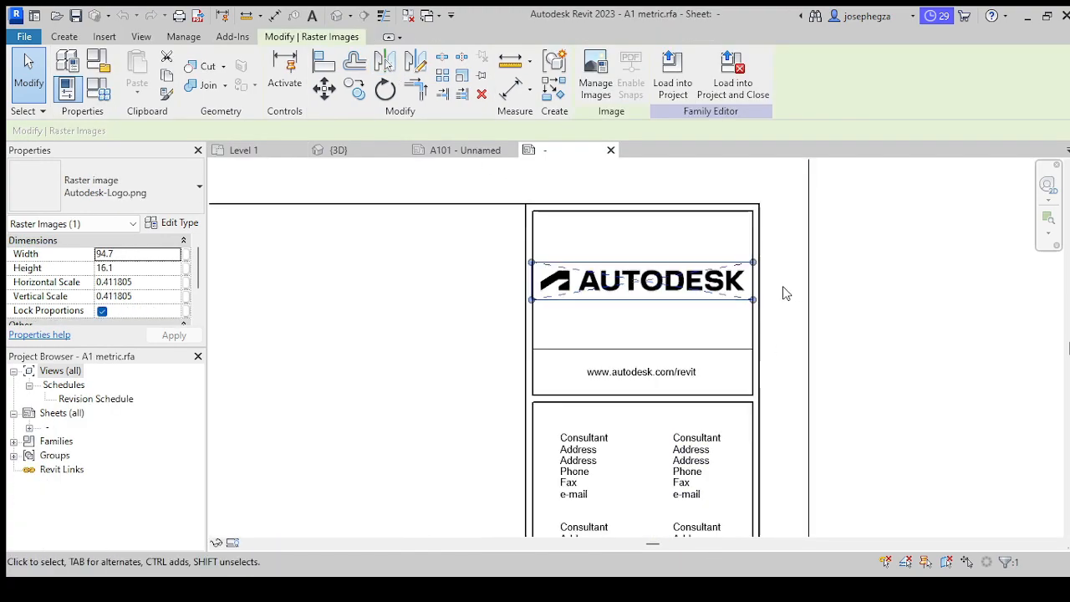
{"action": "scroll", "coordinate": [660, 282], "scroll_direction": "up", "scroll_amount": 3}
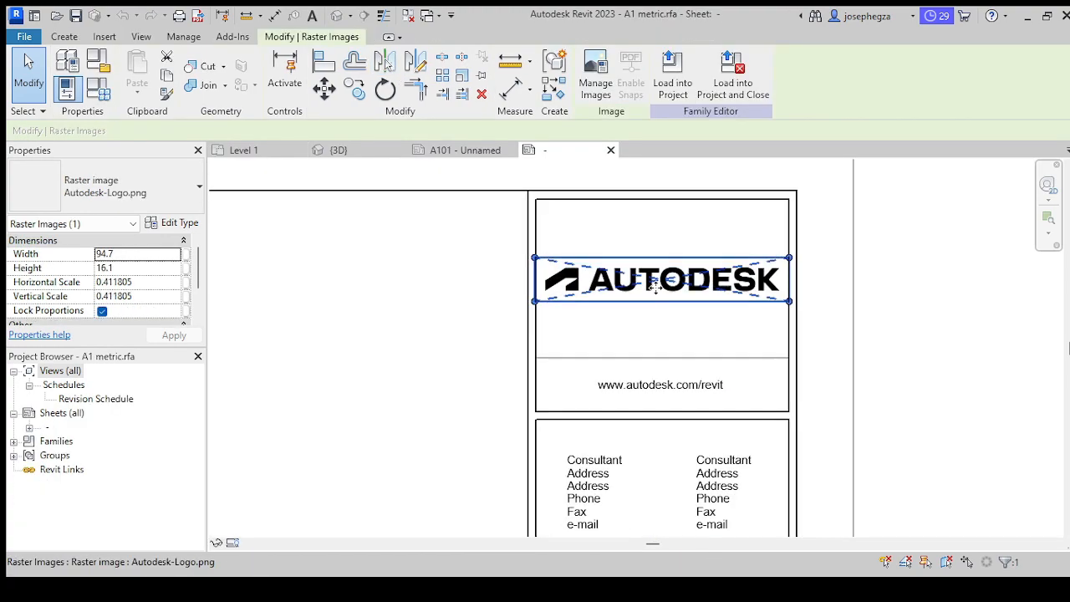
{"action": "scroll", "coordinate": [678, 287], "scroll_direction": "down", "scroll_amount": 1}
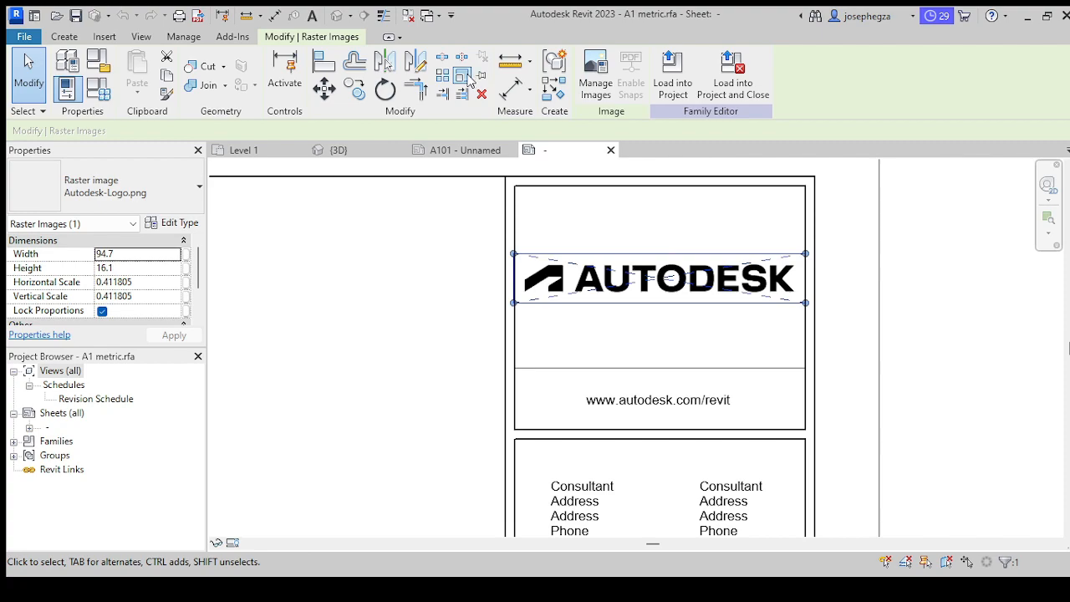
{"action": "left_click", "coordinate": [638, 214]}
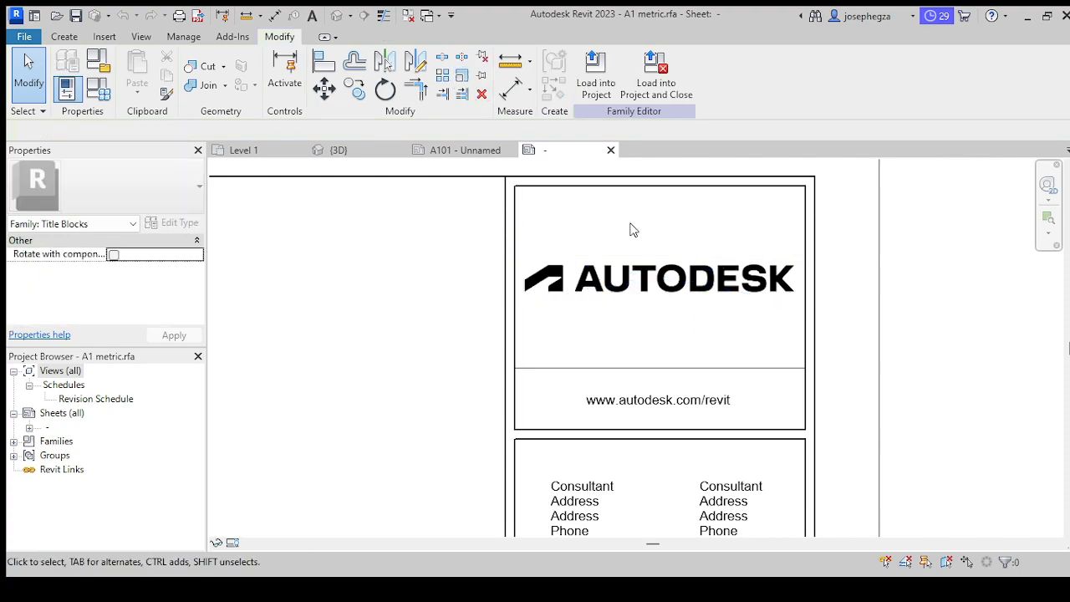
{"action": "left_click", "coordinate": [640, 286]}
{"action": "left_click", "coordinate": [668, 211]}
{"action": "left_click", "coordinate": [661, 276]}
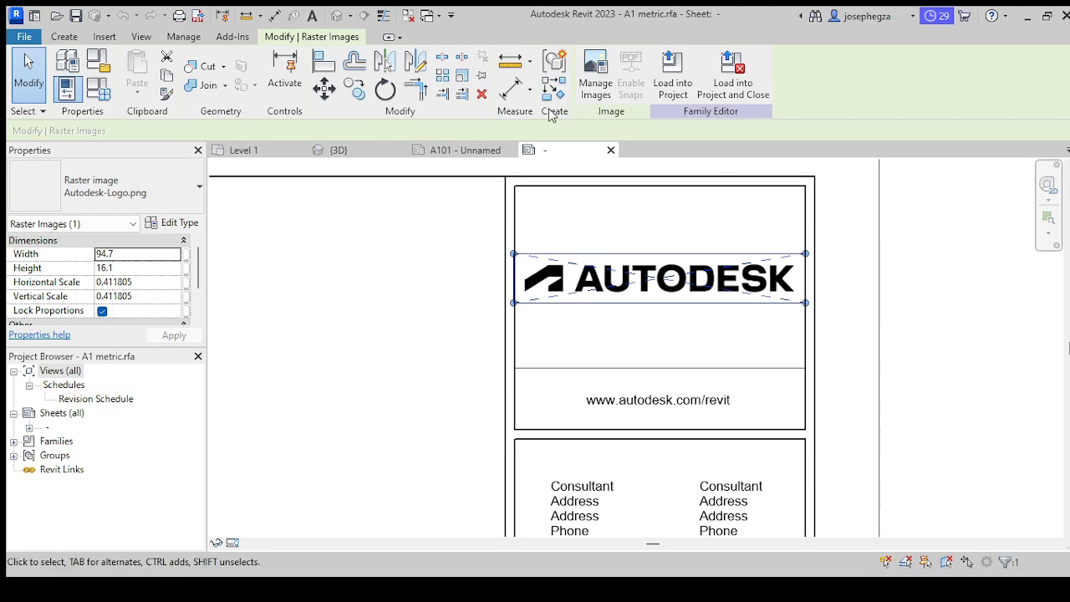
{"action": "left_click", "coordinate": [462, 76]}
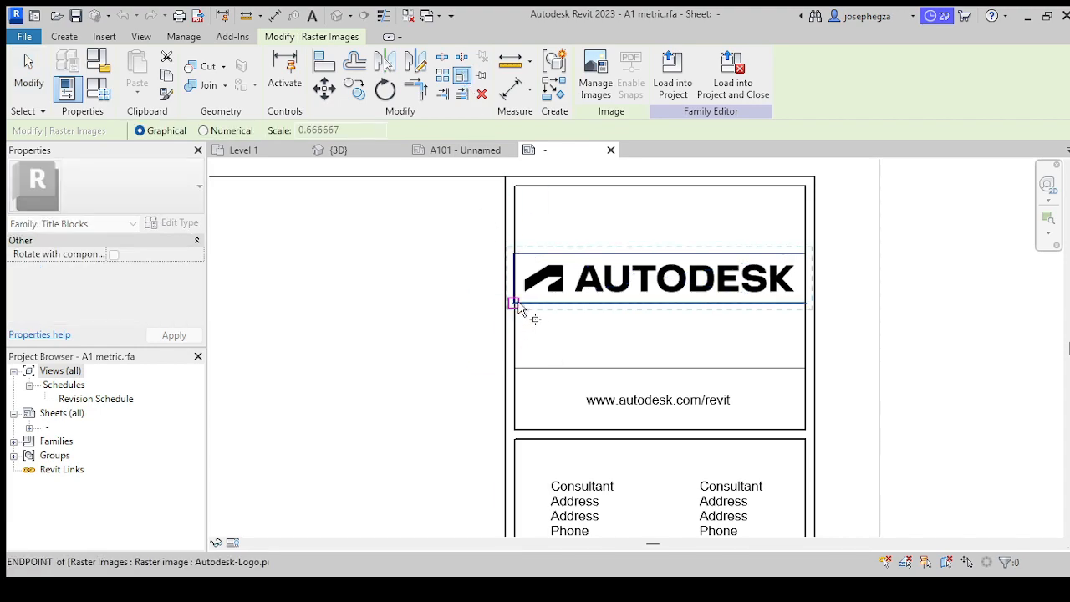
{"action": "left_click", "coordinate": [513, 302]}
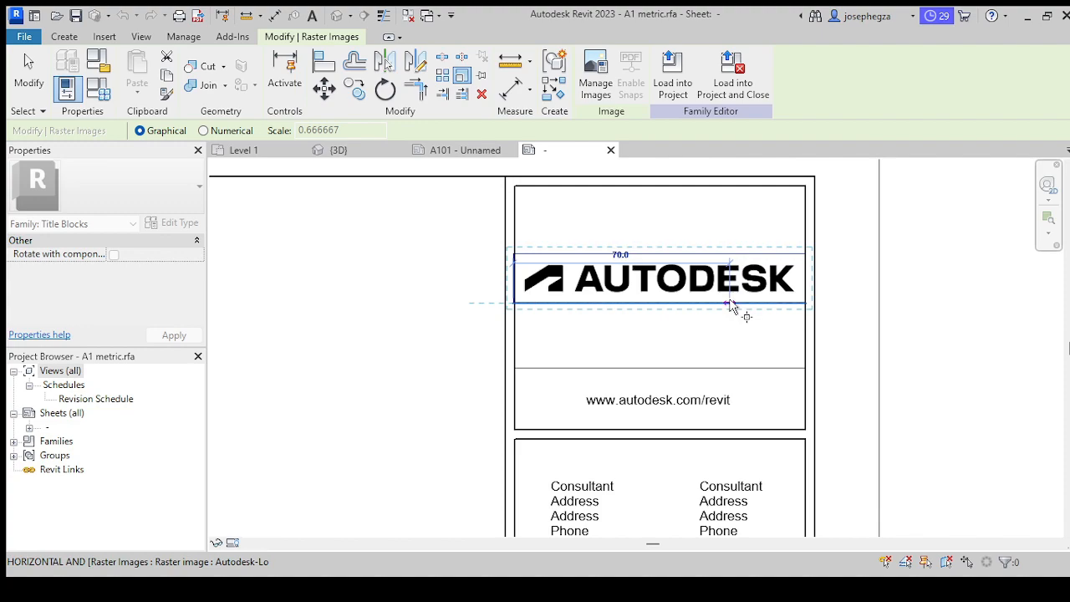
{"action": "left_click", "coordinate": [733, 304]}
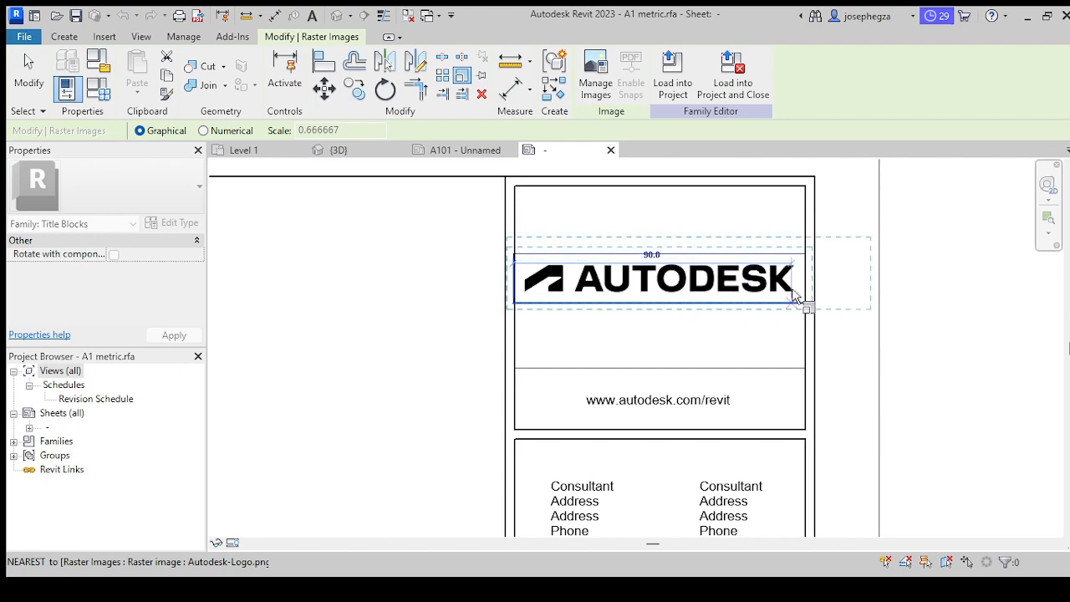
{"action": "left_click", "coordinate": [745, 303]}
{"action": "key", "text": "Escape"}
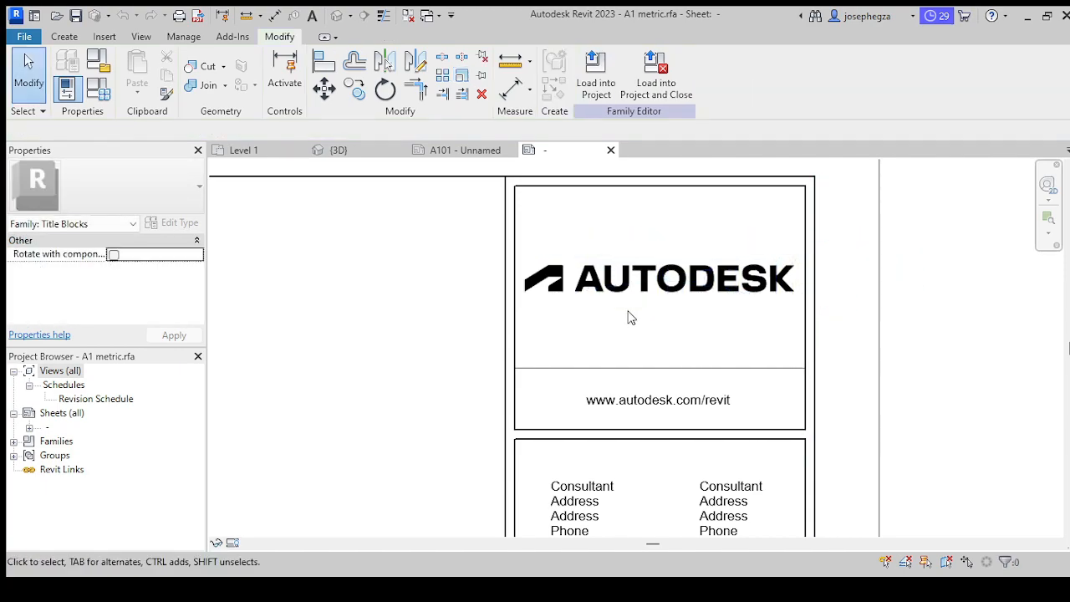
Step: Scale the Autodesk logo up graphically by a factor of 1.5 from its lower-left corner, to a width of about 142.1
{"action": "left_click", "coordinate": [590, 304]}
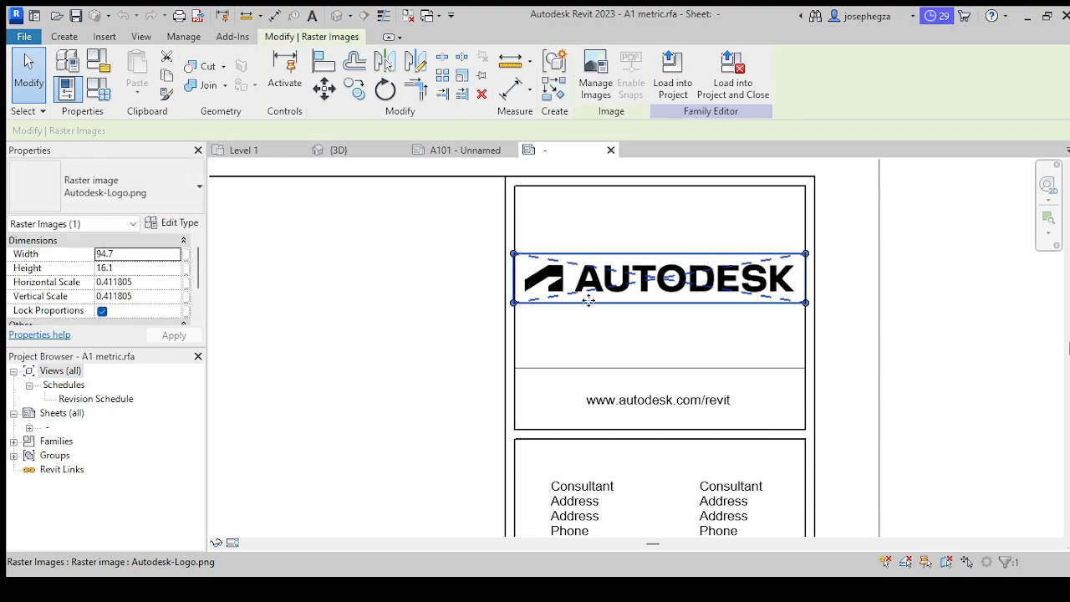
{"action": "left_click", "coordinate": [509, 89]}
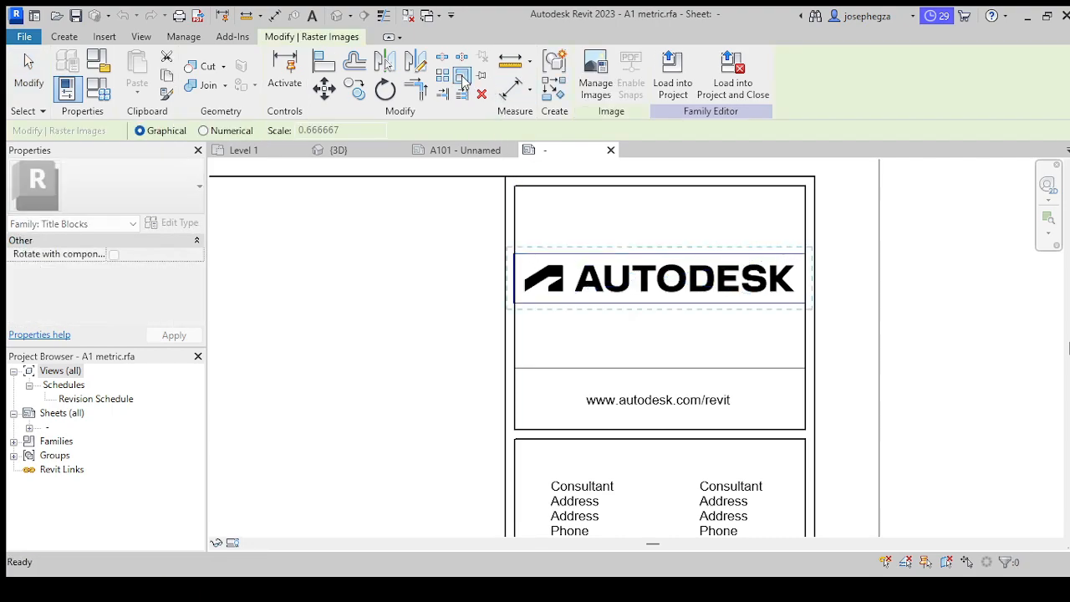
{"action": "left_click", "coordinate": [516, 303]}
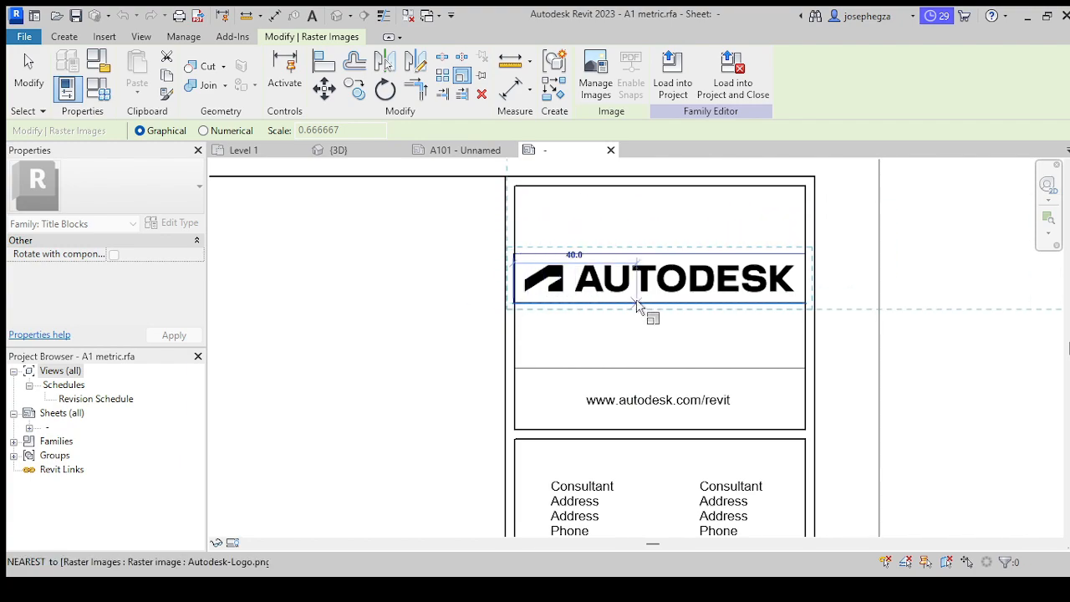
{"action": "scroll", "coordinate": [600, 306], "scroll_direction": "down", "scroll_amount": 2}
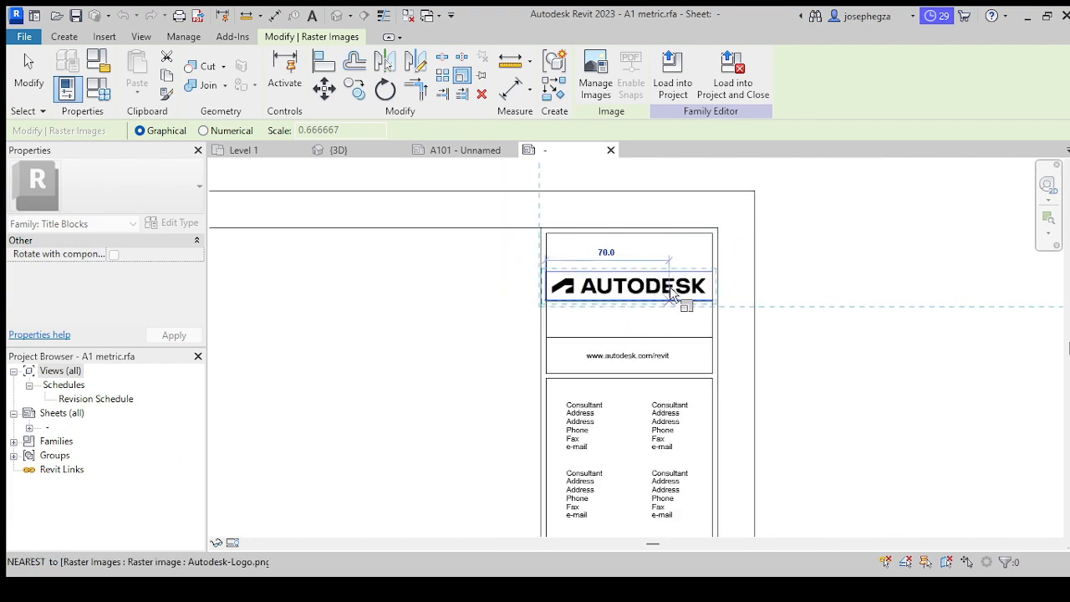
{"action": "scroll", "coordinate": [568, 311], "scroll_direction": "down", "scroll_amount": 1}
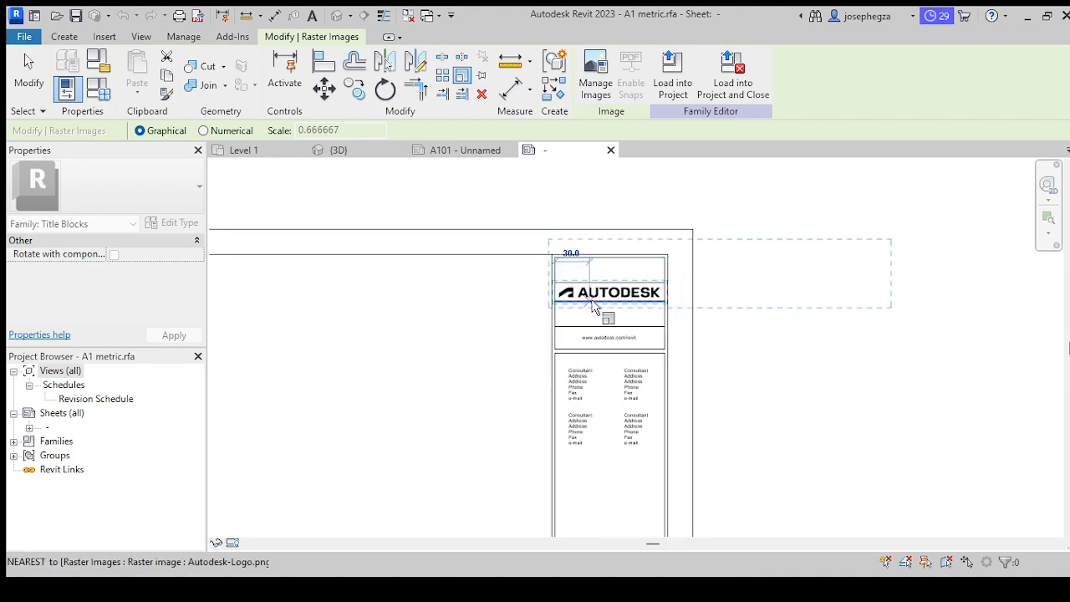
{"action": "scroll", "coordinate": [590, 307], "scroll_direction": "up", "scroll_amount": 1}
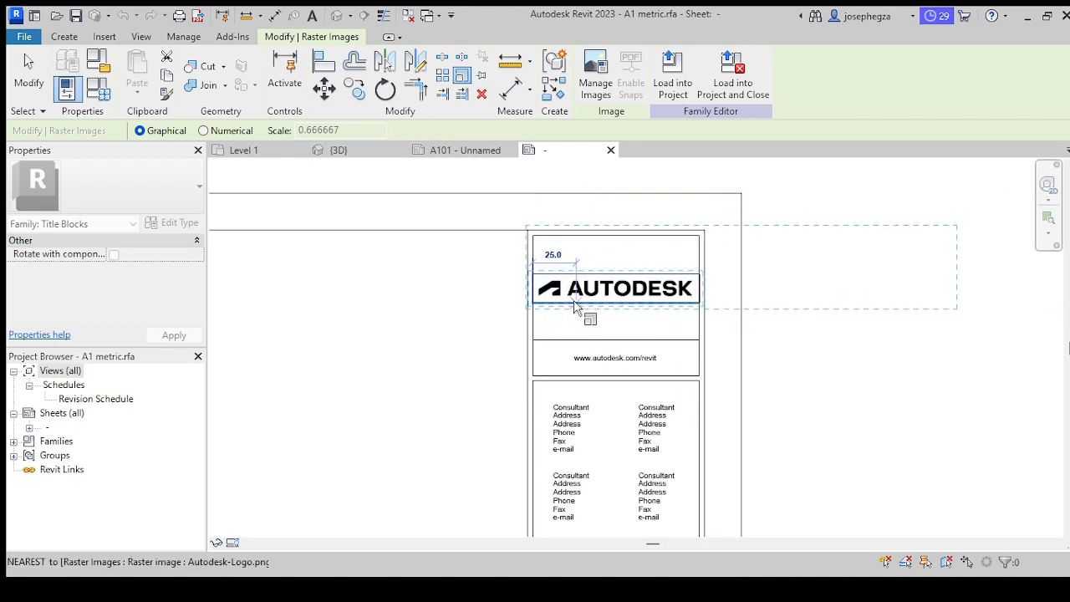
{"action": "scroll", "coordinate": [577, 308], "scroll_direction": "up", "scroll_amount": 1}
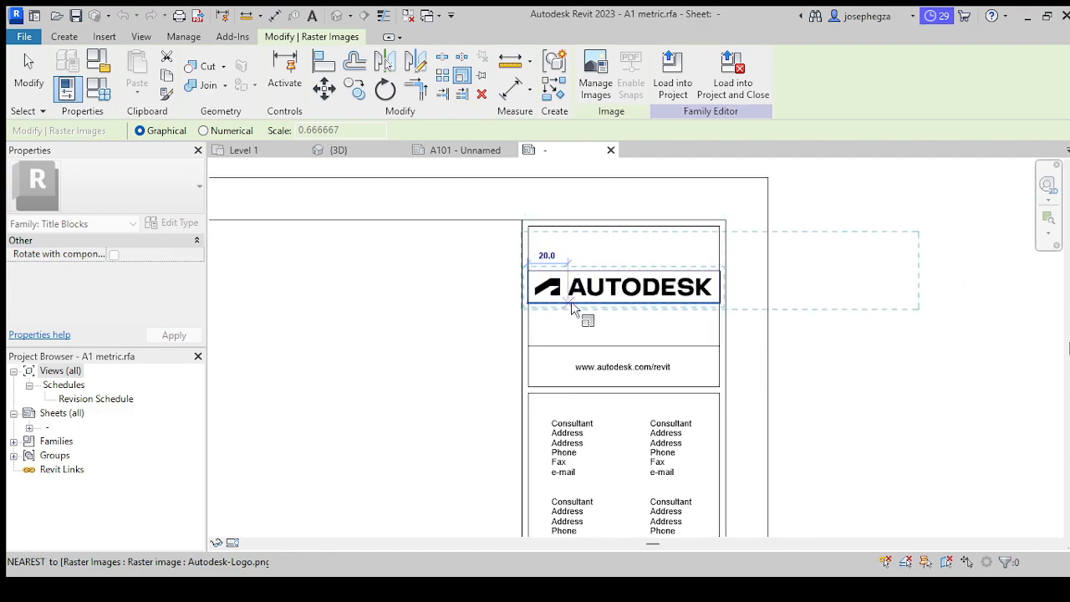
{"action": "scroll", "coordinate": [568, 306], "scroll_direction": "up", "scroll_amount": 1}
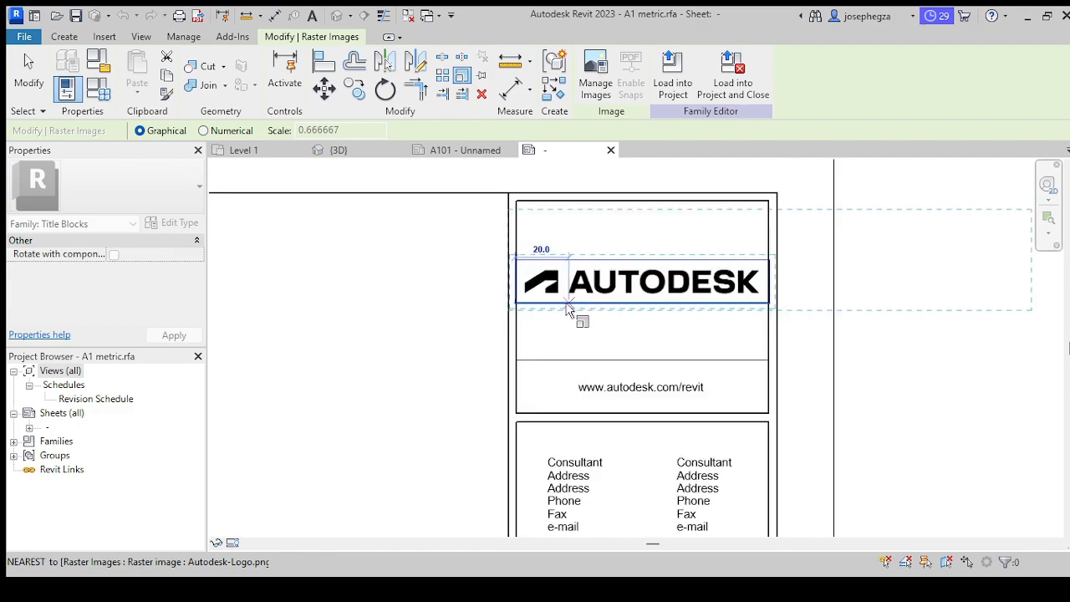
{"action": "left_click", "coordinate": [555, 307]}
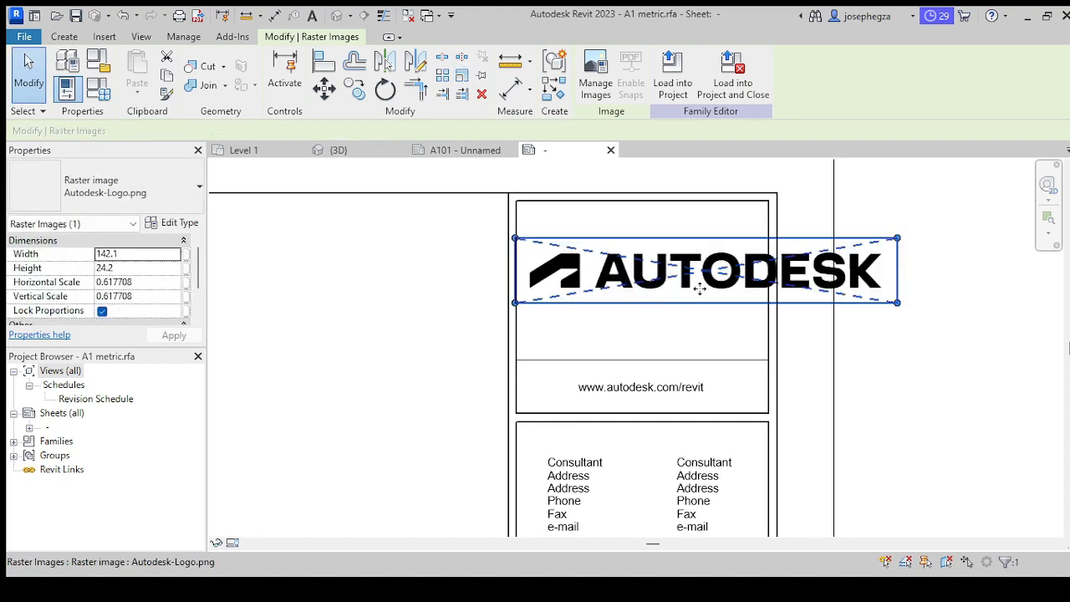
{"action": "left_click", "coordinate": [873, 217]}
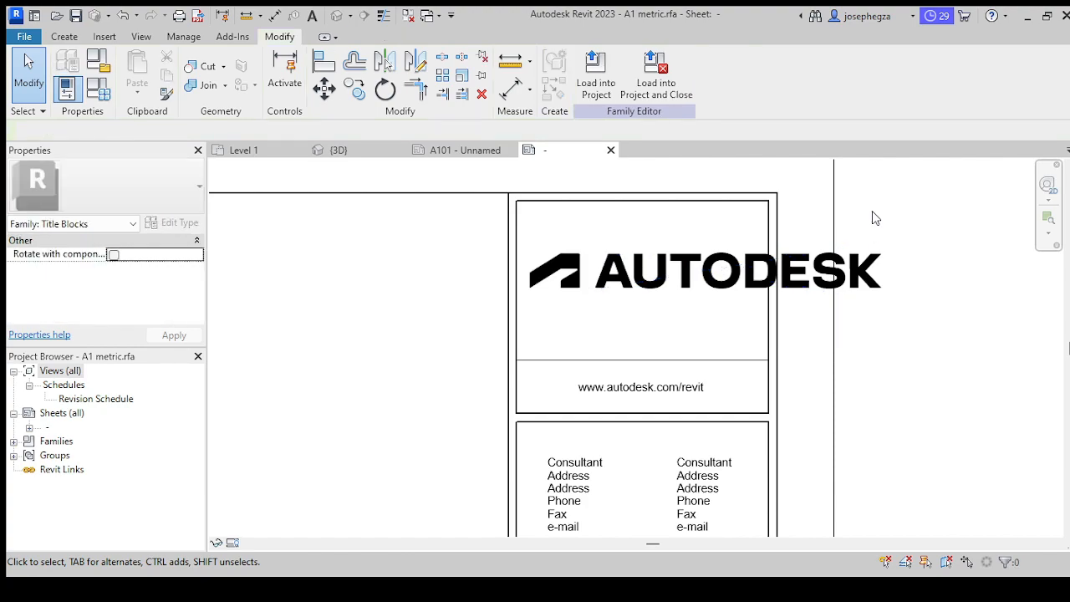
Step: Scale the Autodesk logo down graphically from its lower-left corner by a factor of about 0.65, using its full width as reference
{"action": "left_click", "coordinate": [601, 283]}
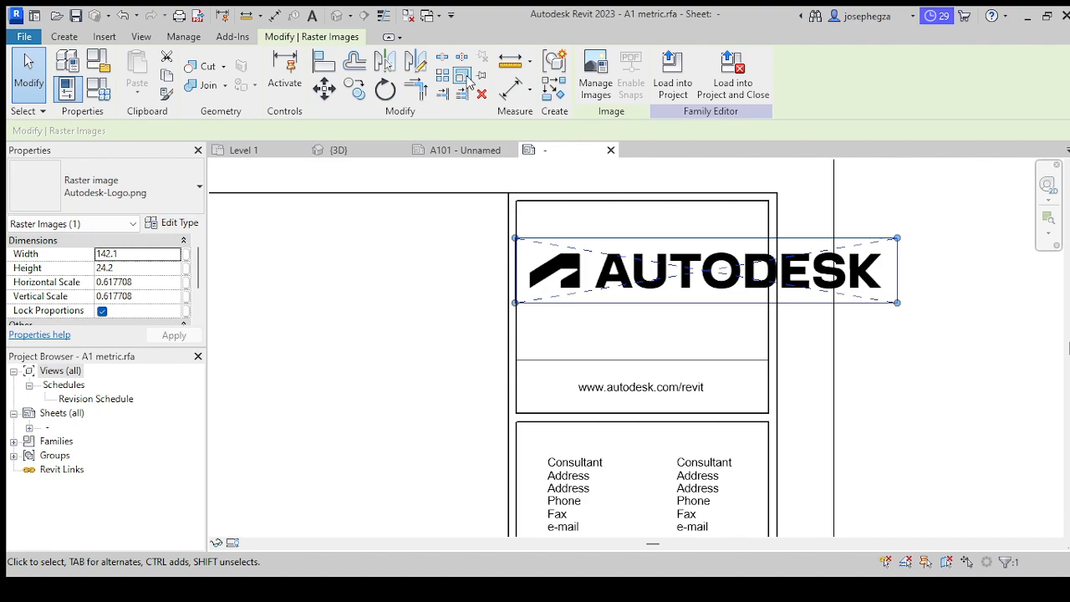
{"action": "left_click", "coordinate": [462, 76]}
{"action": "left_click", "coordinate": [513, 302]}
{"action": "left_click", "coordinate": [896, 301]}
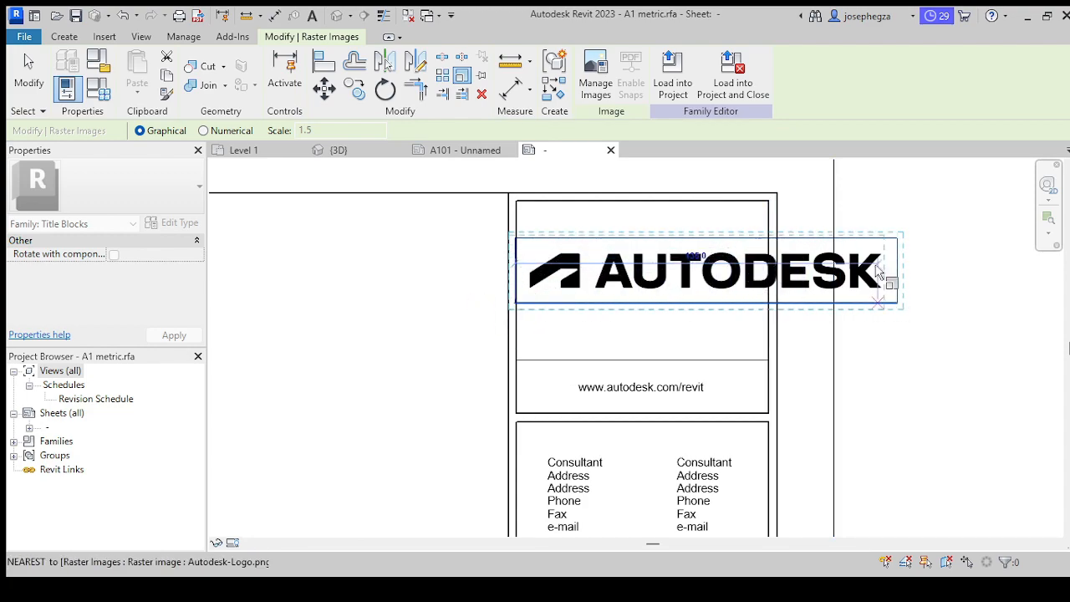
{"action": "scroll", "coordinate": [783, 289], "scroll_direction": "down", "scroll_amount": 1}
{"action": "scroll", "coordinate": [783, 288], "scroll_direction": "down", "scroll_amount": 1}
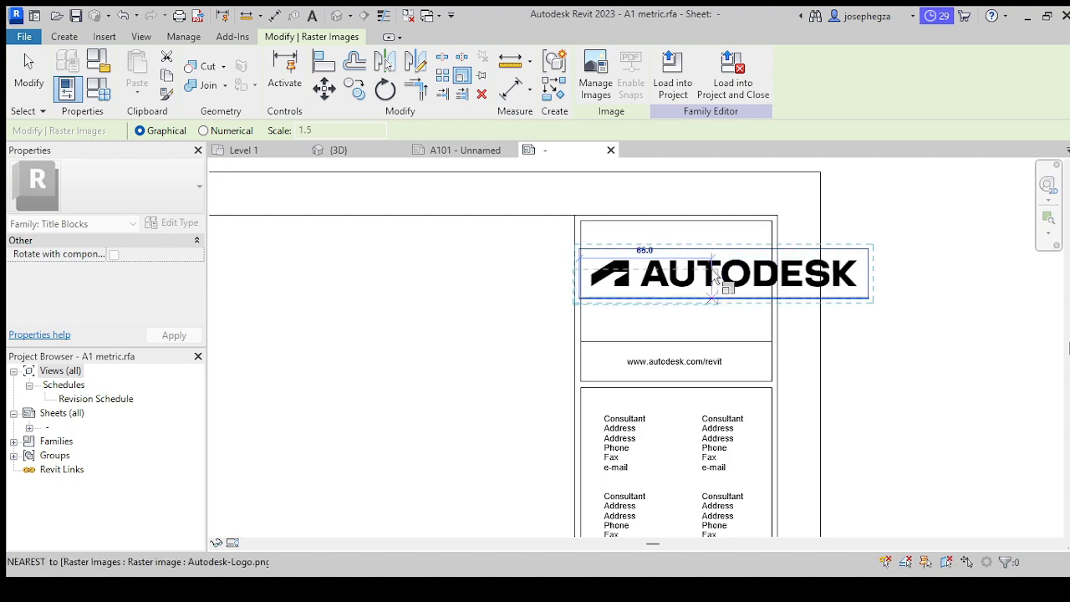
{"action": "scroll", "coordinate": [721, 273], "scroll_direction": "up", "scroll_amount": 2}
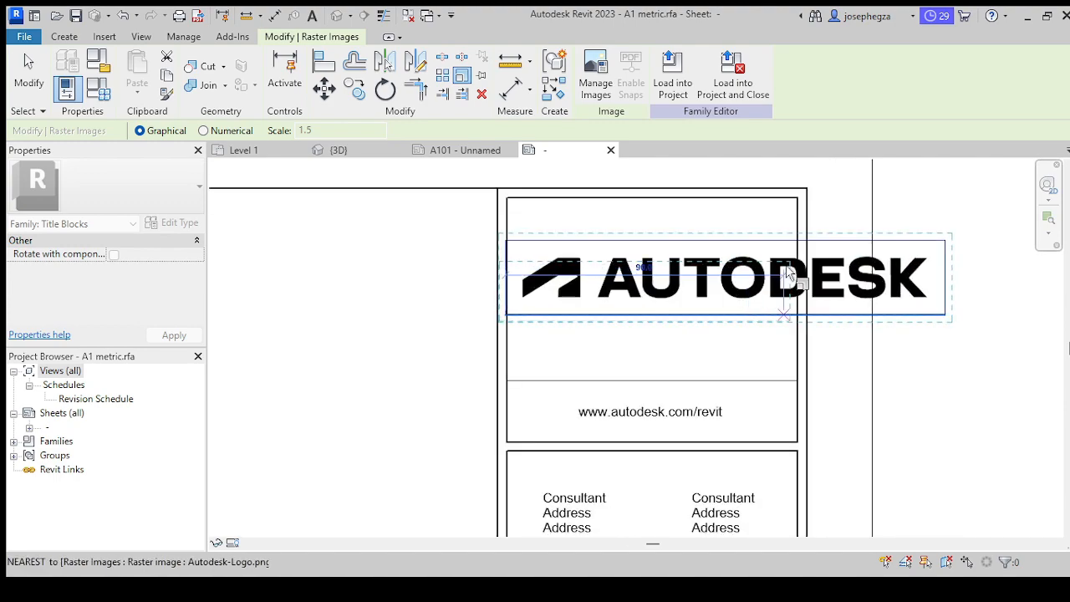
{"action": "left_click", "coordinate": [790, 262]}
{"action": "key", "text": "Escape"}
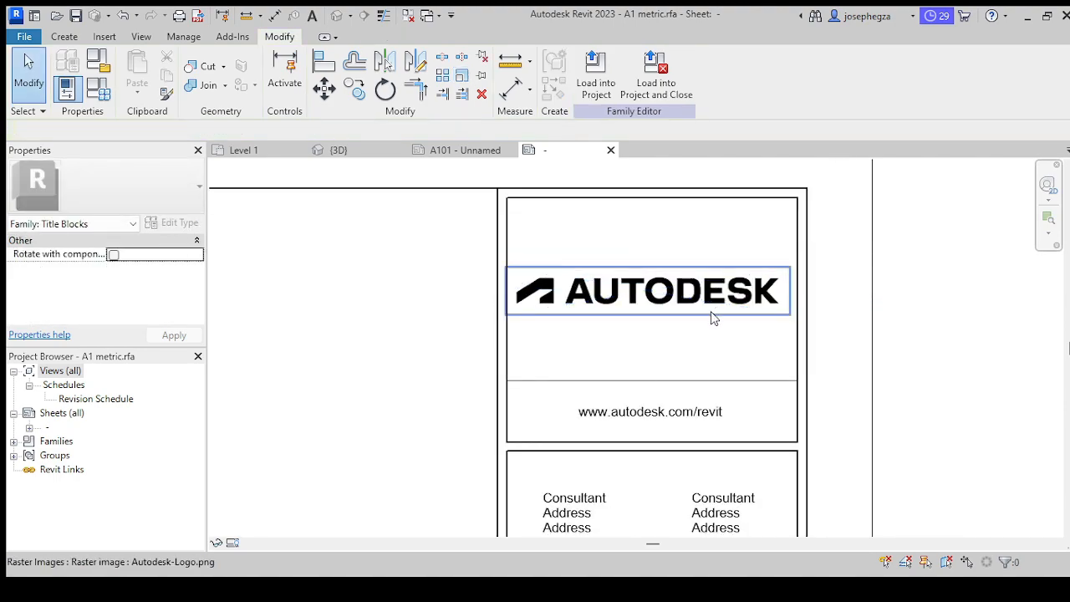
{"action": "left_click", "coordinate": [659, 292]}
{"action": "left_click", "coordinate": [463, 74]}
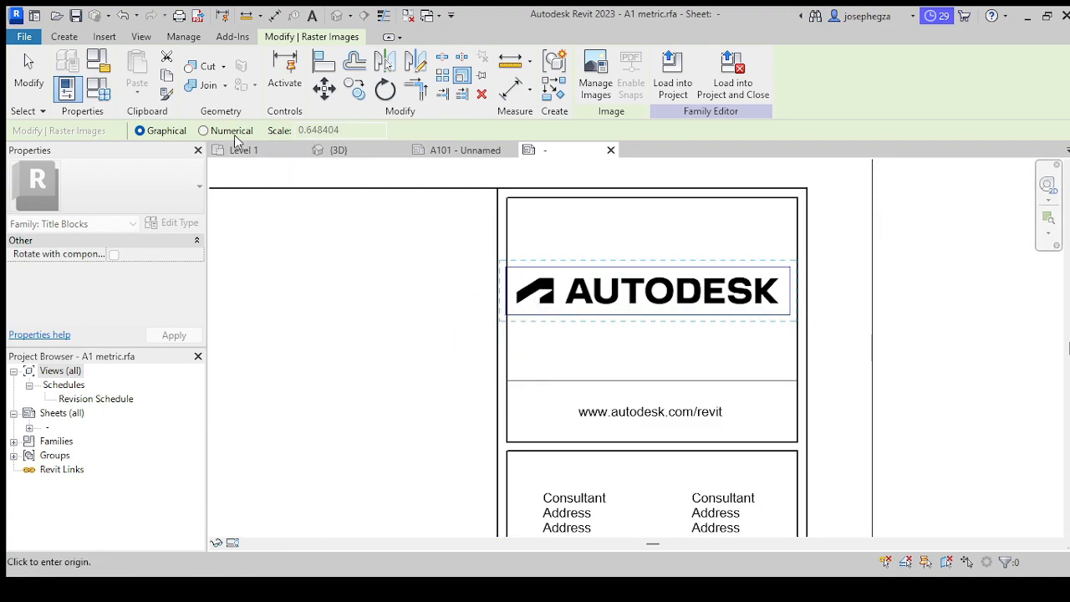
{"action": "left_click", "coordinate": [205, 133]}
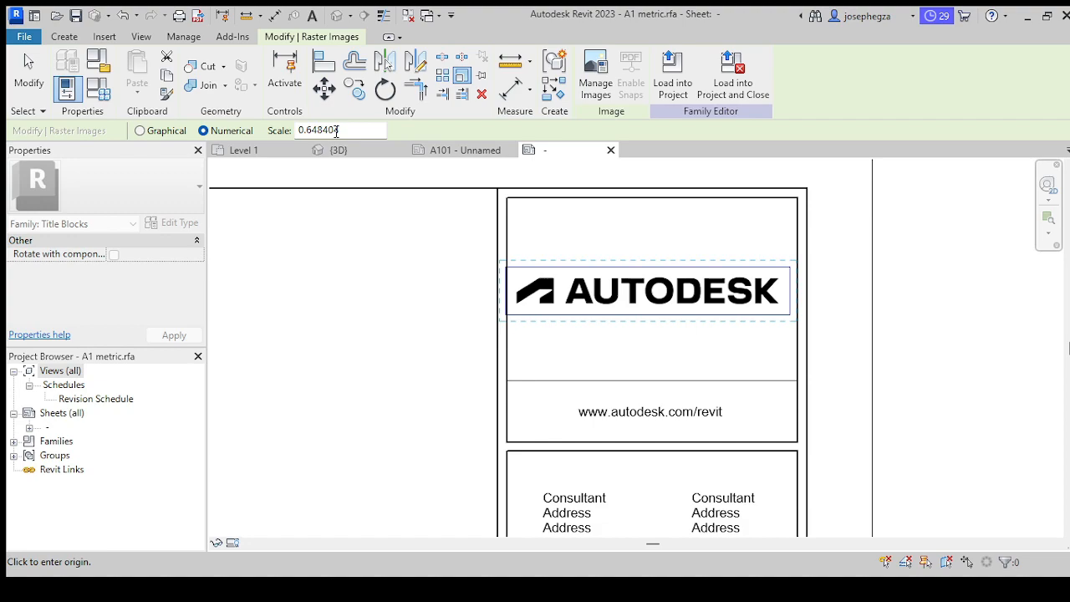
{"action": "left_click", "coordinate": [139, 131]}
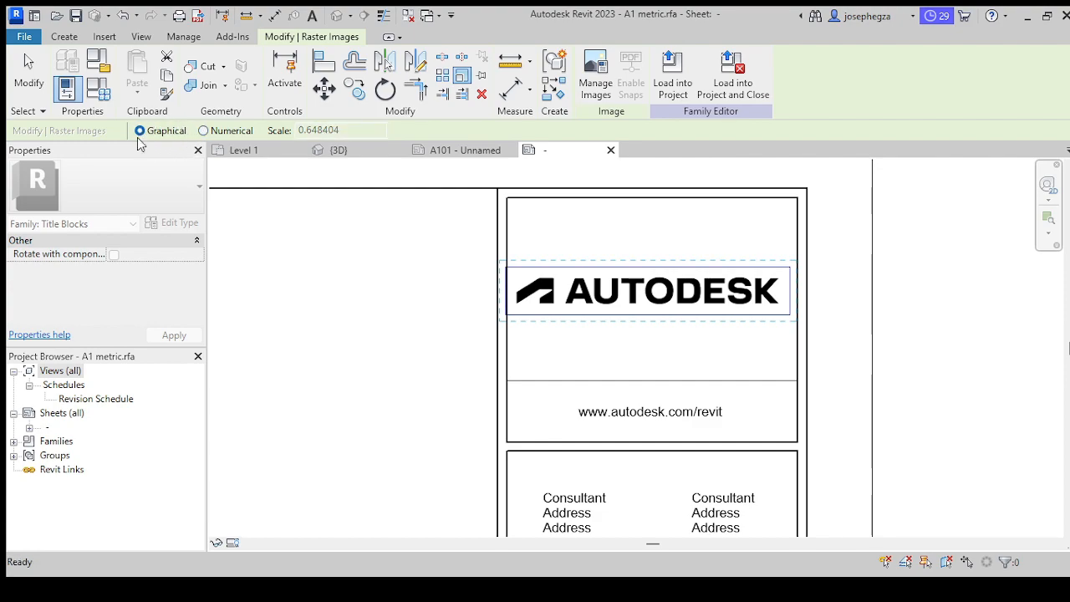
Step: Switch to the Level 1 floor plan and look over the layout of the four wall-and-door units
{"action": "left_click", "coordinate": [236, 150]}
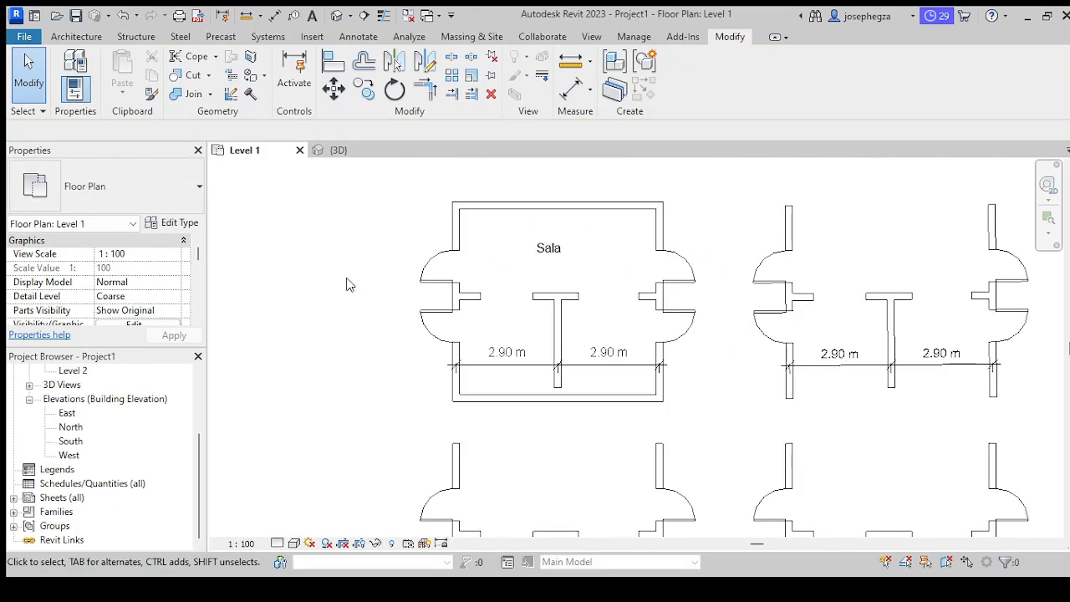
{"action": "scroll", "coordinate": [329, 249], "scroll_direction": "down", "scroll_amount": 2}
{"action": "scroll", "coordinate": [341, 253], "scroll_direction": "up", "scroll_amount": 3}
{"action": "scroll", "coordinate": [341, 254], "scroll_direction": "down", "scroll_amount": 3}
{"action": "middle_click_drag", "start_coordinate": [364, 266], "coordinate": [409, 270]}
{"action": "scroll", "coordinate": [411, 277], "scroll_direction": "up", "scroll_amount": 2}
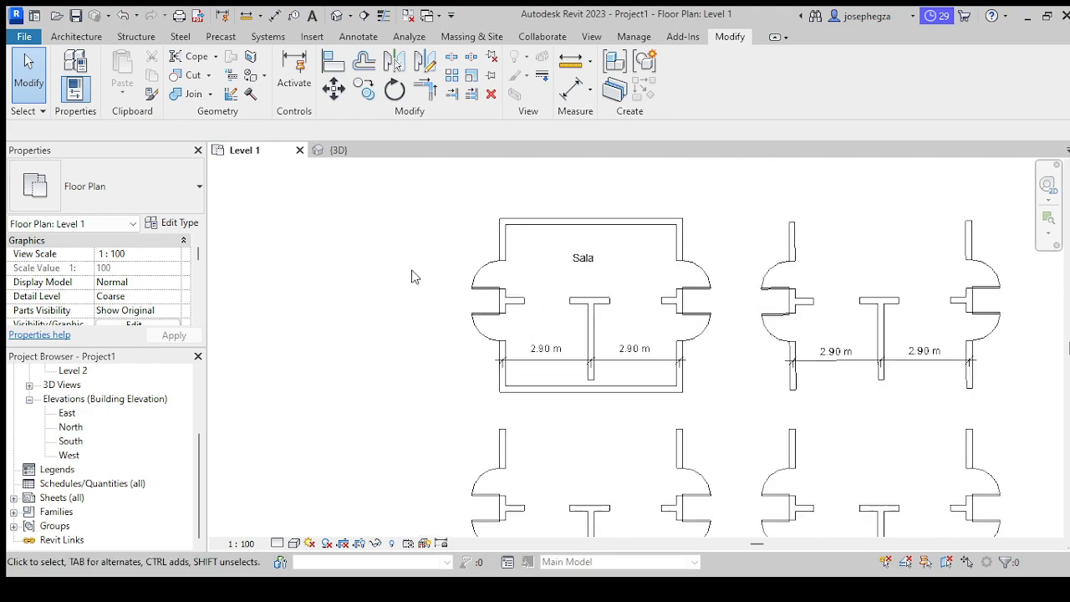
{"action": "scroll", "coordinate": [503, 299], "scroll_direction": "up", "scroll_amount": 3}
{"action": "scroll", "coordinate": [435, 314], "scroll_direction": "down", "scroll_amount": 3}
{"action": "middle_click_drag", "start_coordinate": [472, 321], "coordinate": [422, 311]}
{"action": "scroll", "coordinate": [422, 322], "scroll_direction": "up", "scroll_amount": 2}
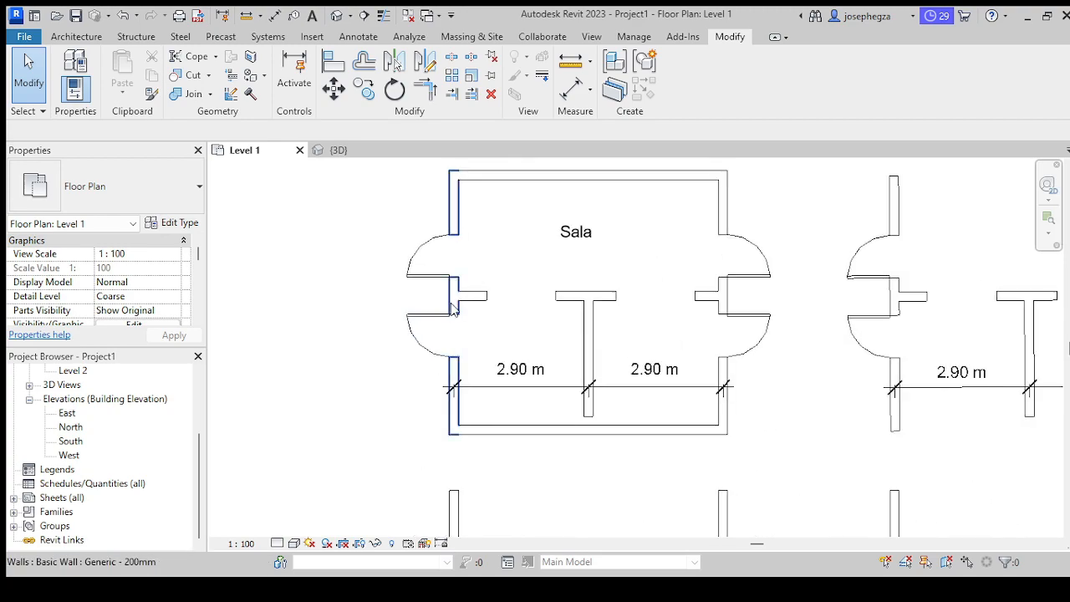
{"action": "scroll", "coordinate": [446, 174], "scroll_direction": "down", "scroll_amount": 2}
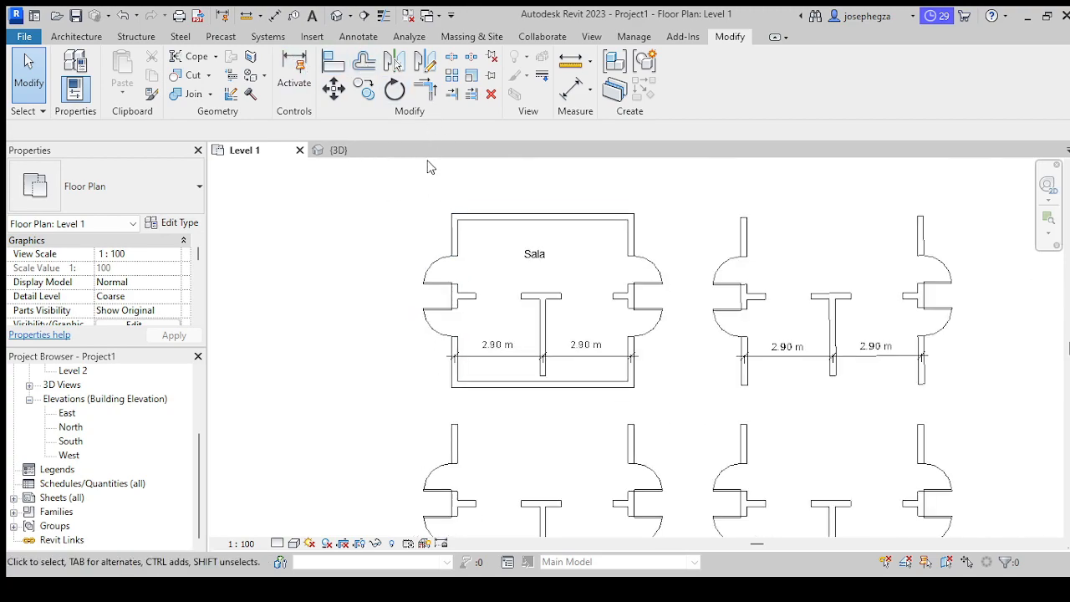
{"action": "scroll", "coordinate": [489, 286], "scroll_direction": "up", "scroll_amount": 2}
{"action": "scroll", "coordinate": [489, 285], "scroll_direction": "down", "scroll_amount": 3}
{"action": "scroll", "coordinate": [493, 322], "scroll_direction": "up", "scroll_amount": 1}
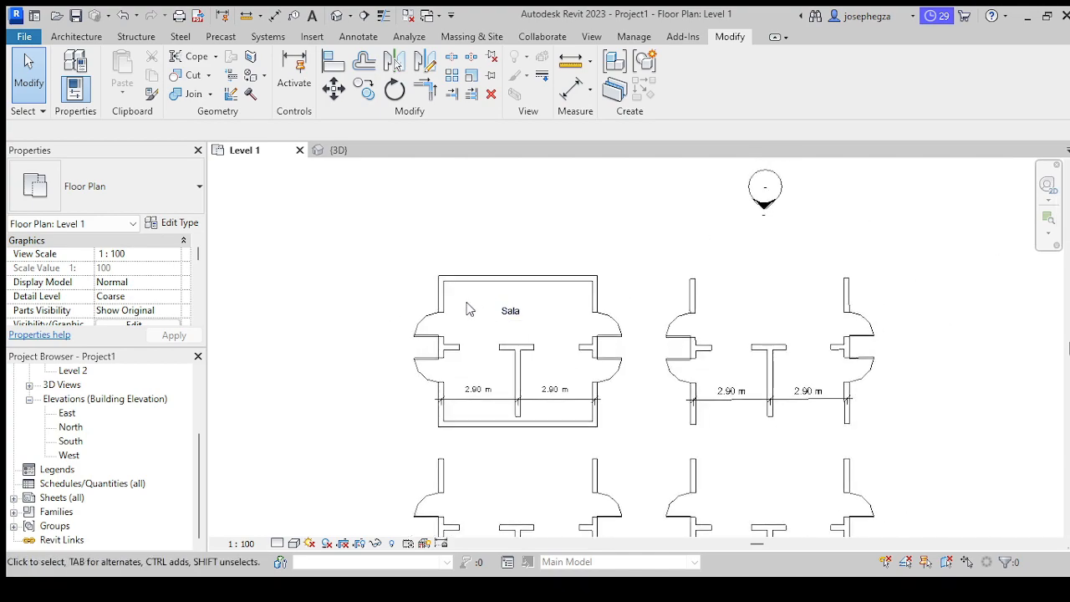
{"action": "scroll", "coordinate": [425, 324], "scroll_direction": "up", "scroll_amount": 3}
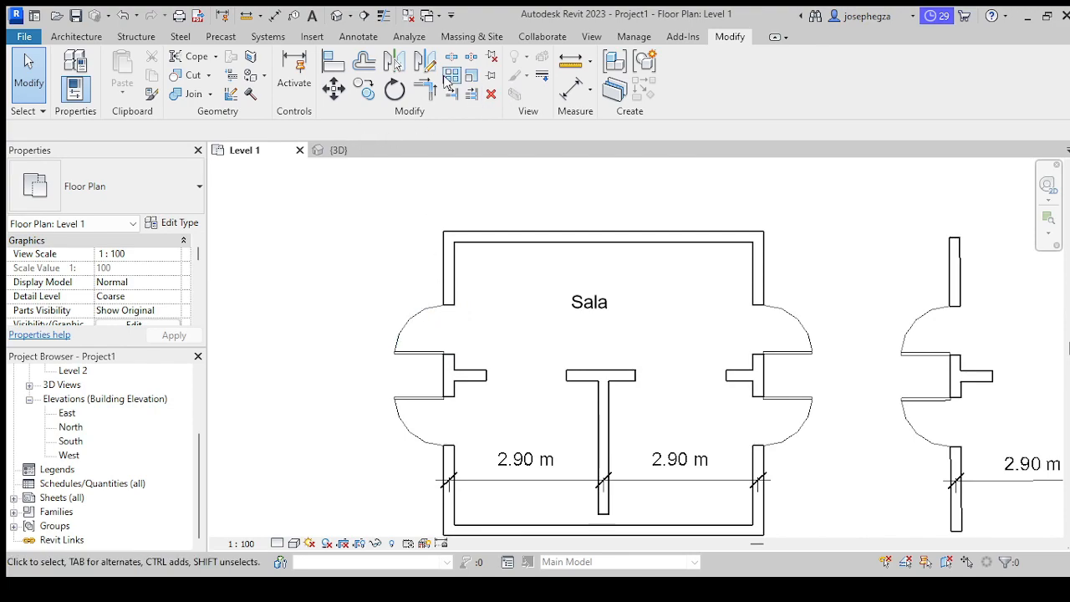
{"action": "scroll", "coordinate": [699, 409], "scroll_direction": "down", "scroll_amount": 3}
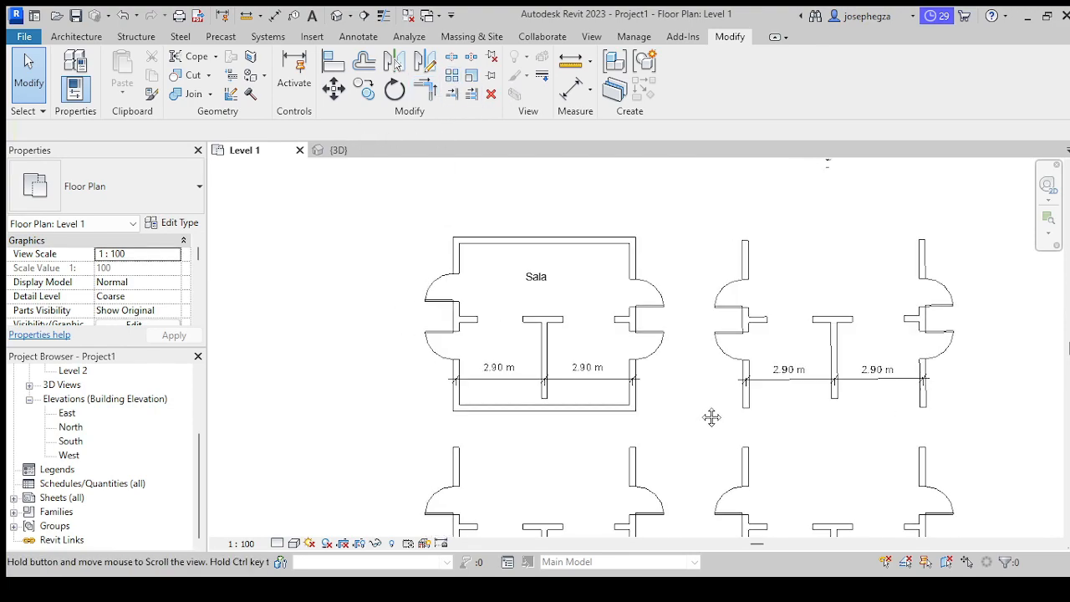
{"action": "scroll", "coordinate": [700, 405], "scroll_direction": "down", "scroll_amount": 1}
{"action": "middle_click_drag", "start_coordinate": [660, 417], "coordinate": [663, 392]}
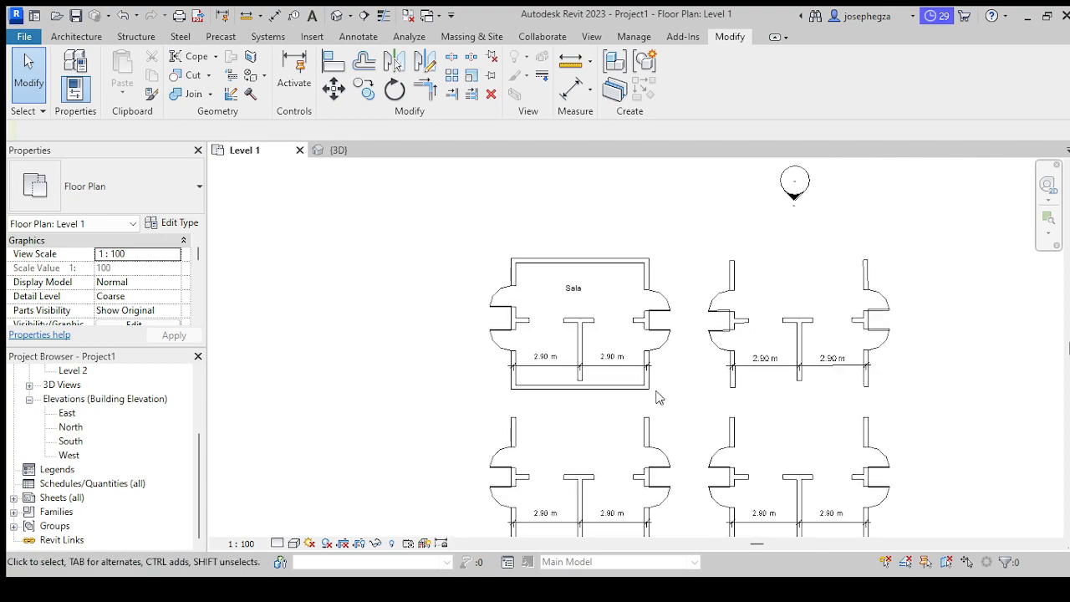
{"action": "scroll", "coordinate": [475, 258], "scroll_direction": "up", "scroll_amount": 1}
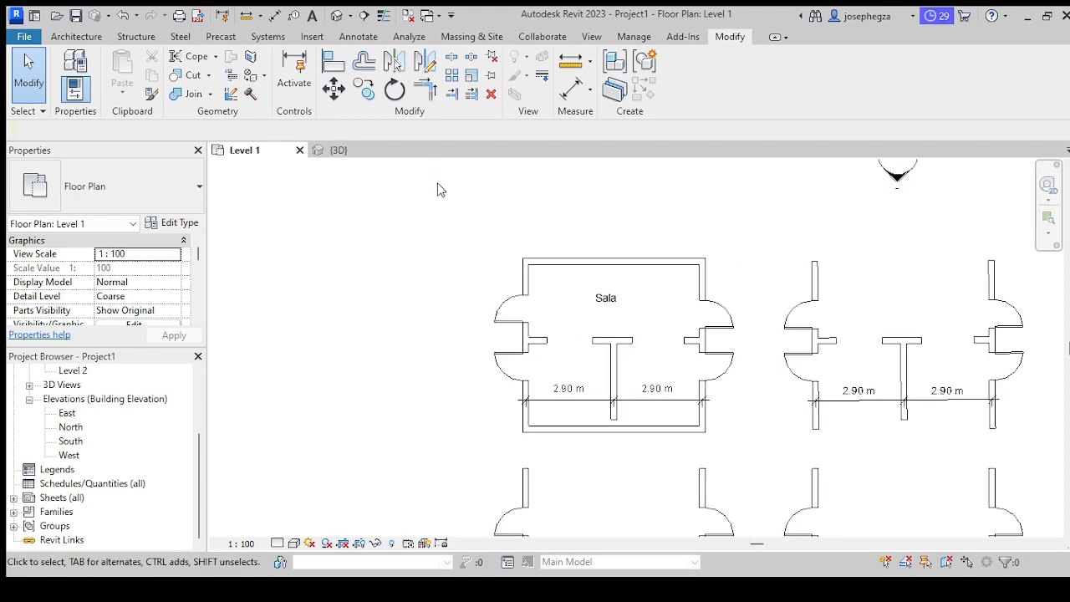
{"action": "scroll", "coordinate": [459, 221], "scroll_direction": "down", "scroll_amount": 1}
{"action": "middle_click_drag", "start_coordinate": [513, 264], "coordinate": [468, 206]}
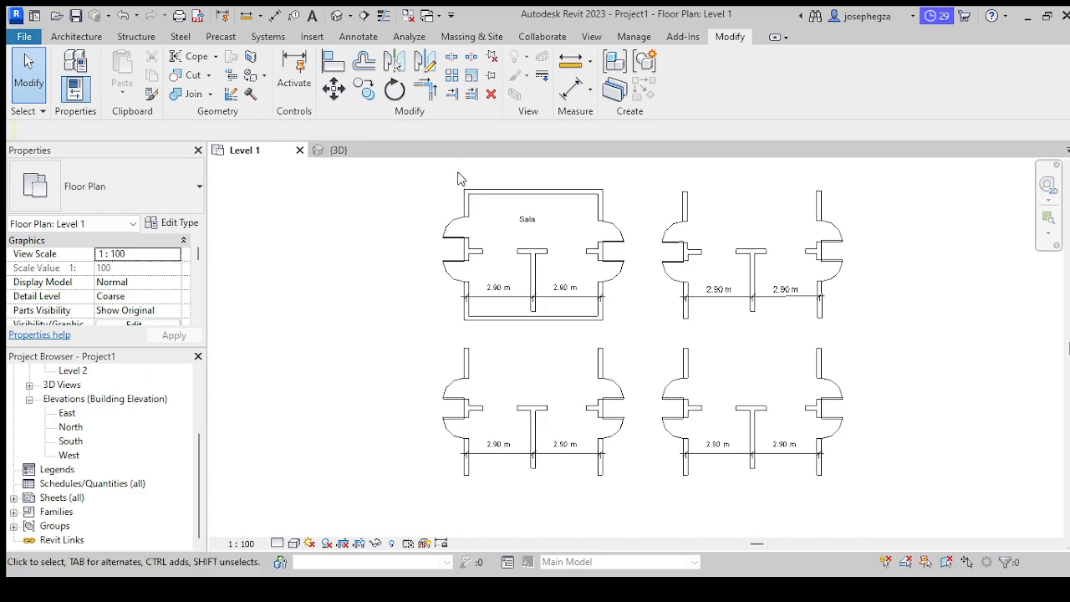